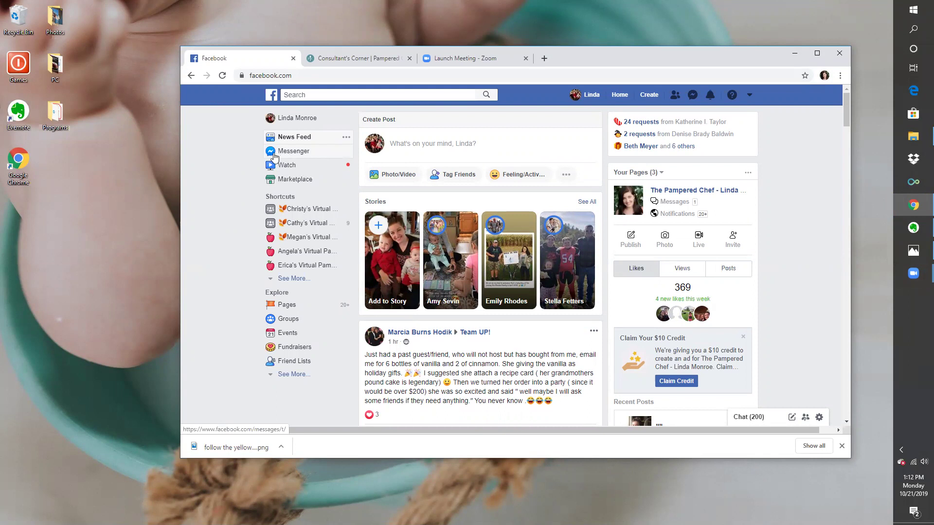
# Nudge the browser window left and list the Facebook business pages you manage.
pyautogui.moveTo(579, 55); pyautogui.dragTo(564, 59)
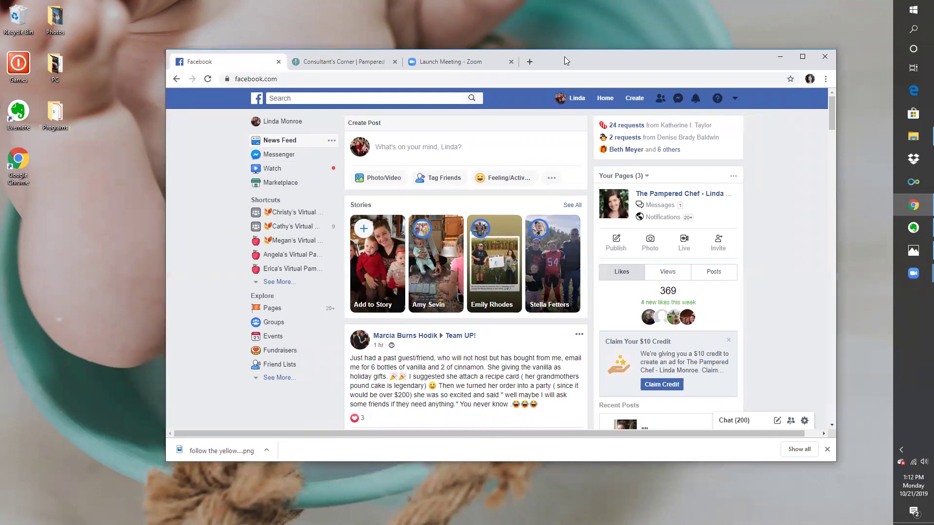
pyautogui.click(274, 310)
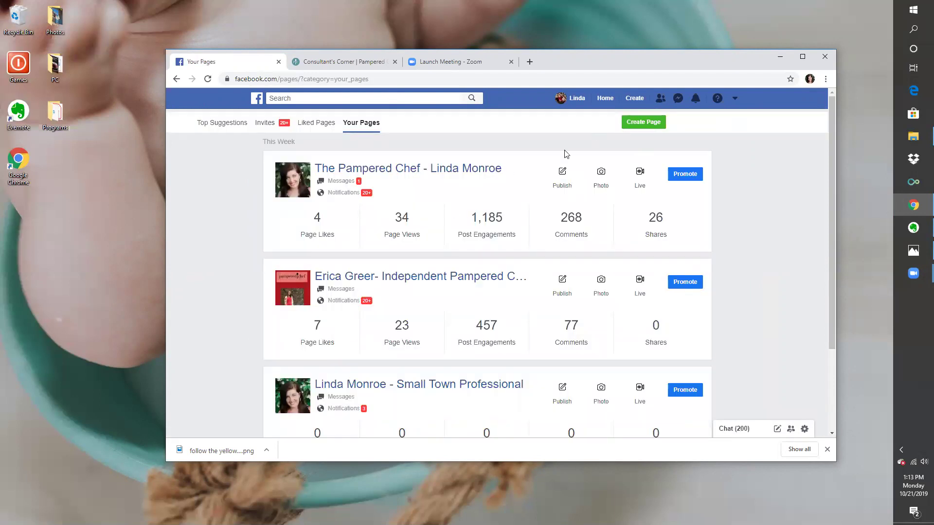
pyautogui.click(470, 170)
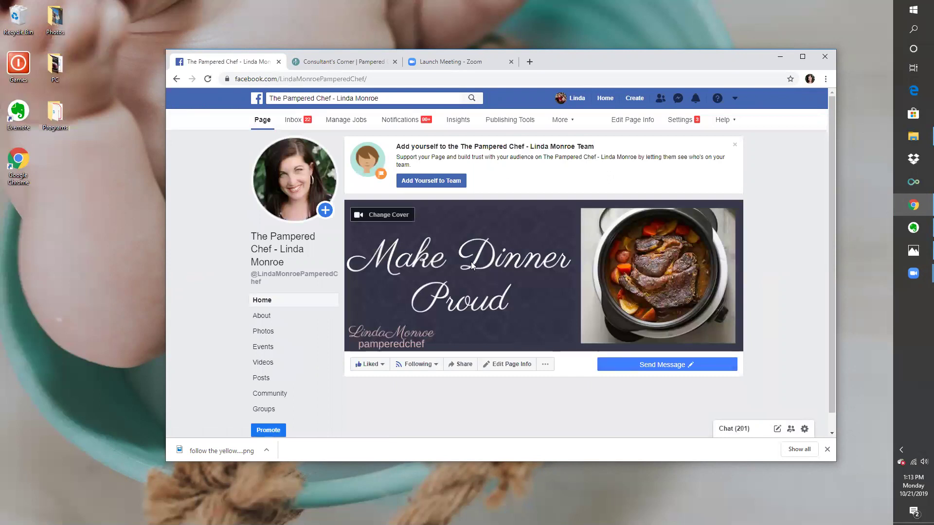
pyautogui.scroll(-1, 471, 261)
pyautogui.scroll(1, 471, 263)
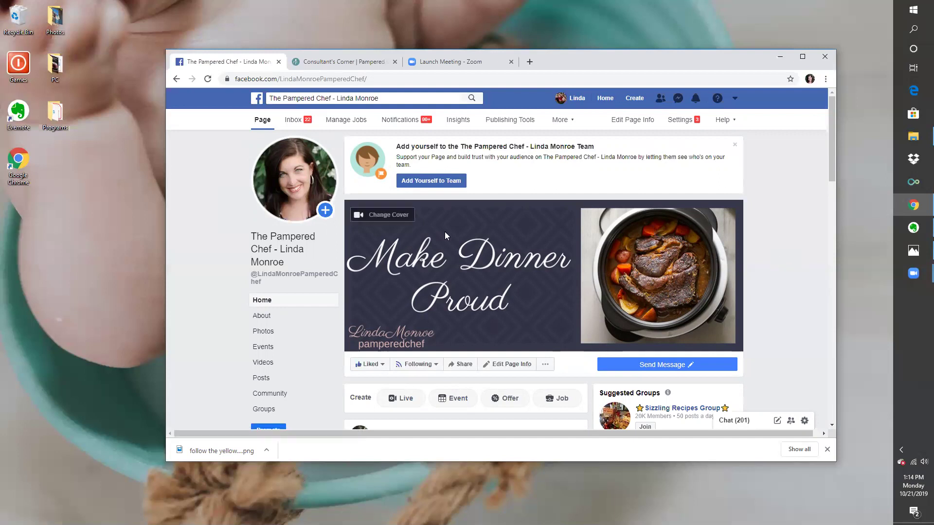
pyautogui.scroll(-1, 493, 259)
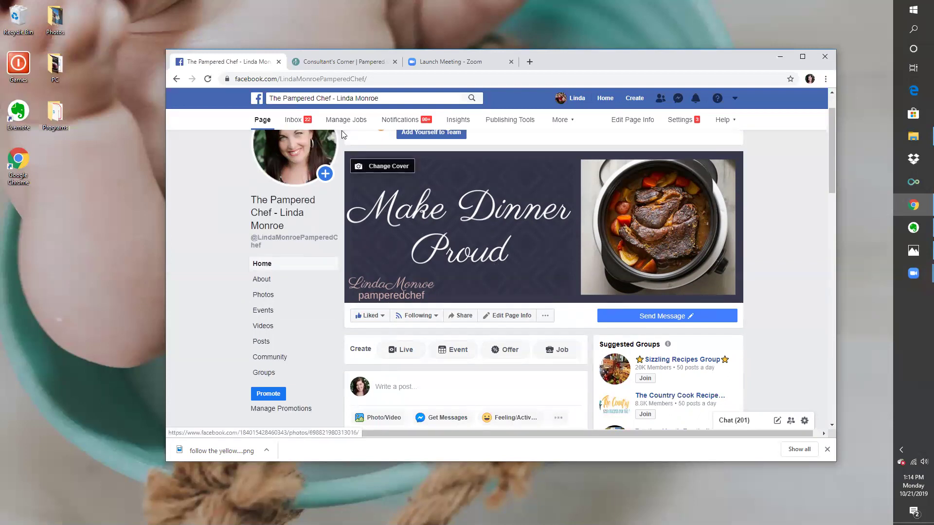
# Switch to Consultant's Corner and browse the Marketing Imagery tiles from Featured this Month to Branding.
pyautogui.click(323, 65)
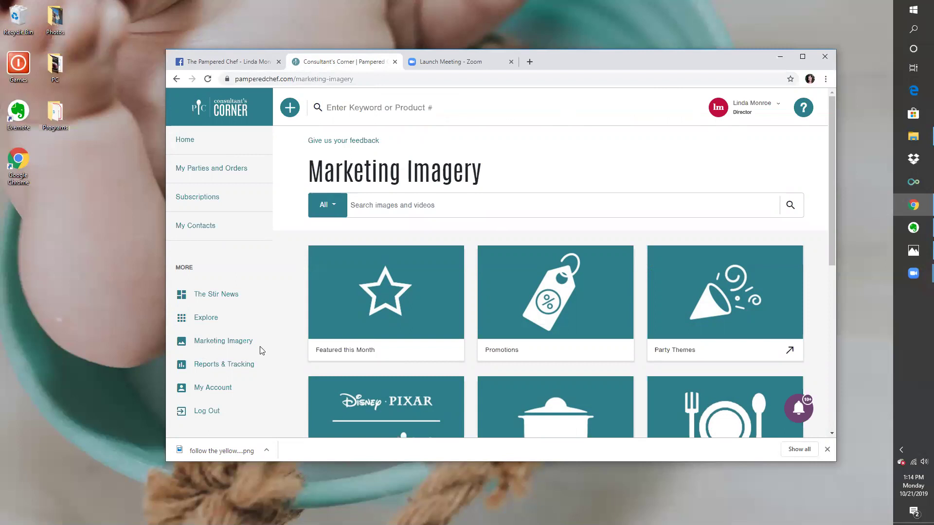
pyautogui.scroll(-4, 599, 343)
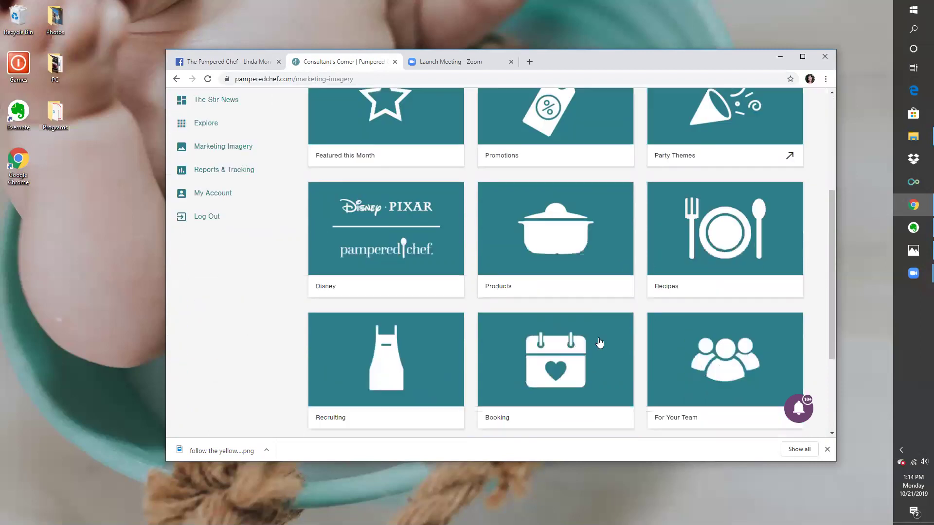
pyautogui.scroll(-1, 599, 343)
pyautogui.scroll(5, 598, 343)
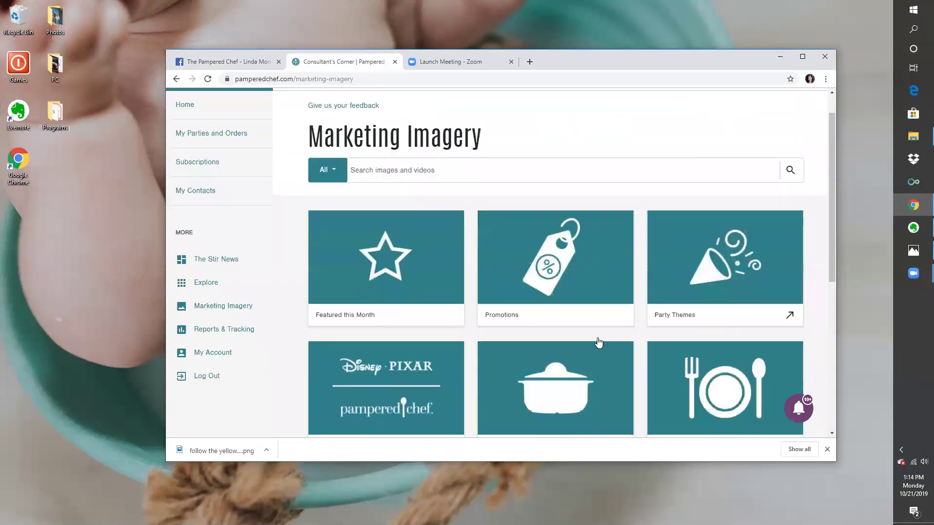
pyautogui.scroll(1, 598, 343)
pyautogui.scroll(-3, 597, 343)
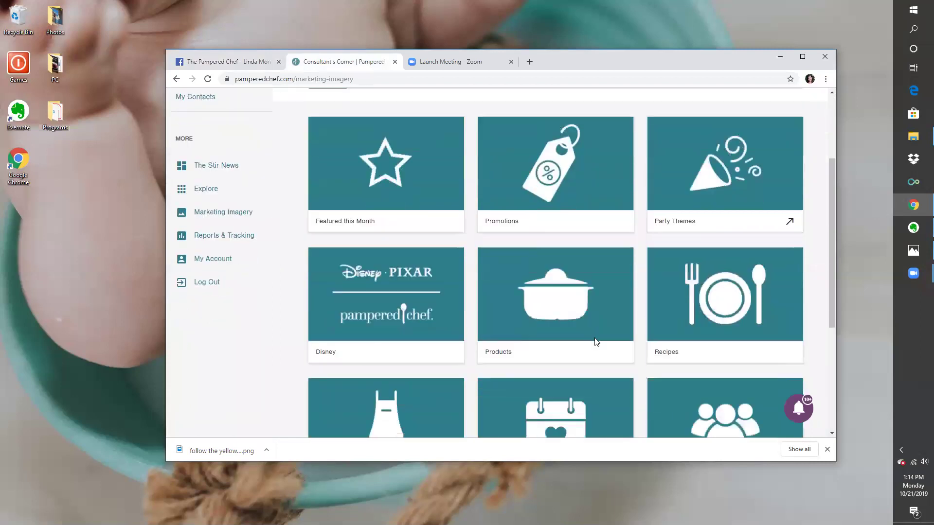
pyautogui.scroll(-4, 595, 344)
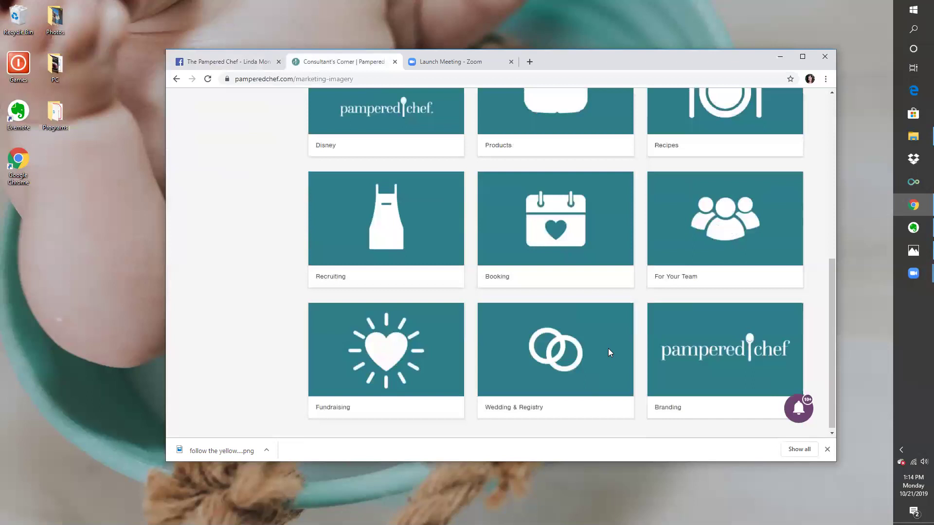
pyautogui.scroll(7, 608, 350)
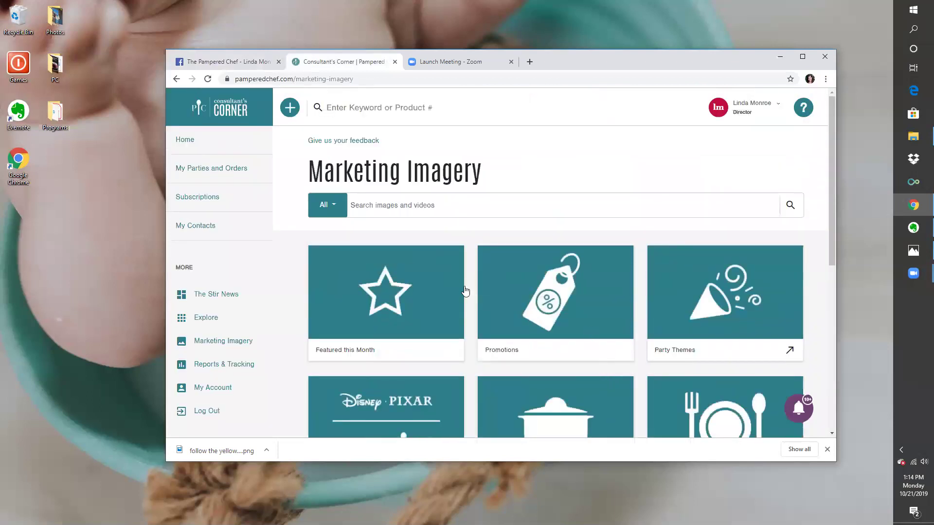
pyautogui.scroll(-2, 450, 285)
pyautogui.scroll(2, 450, 285)
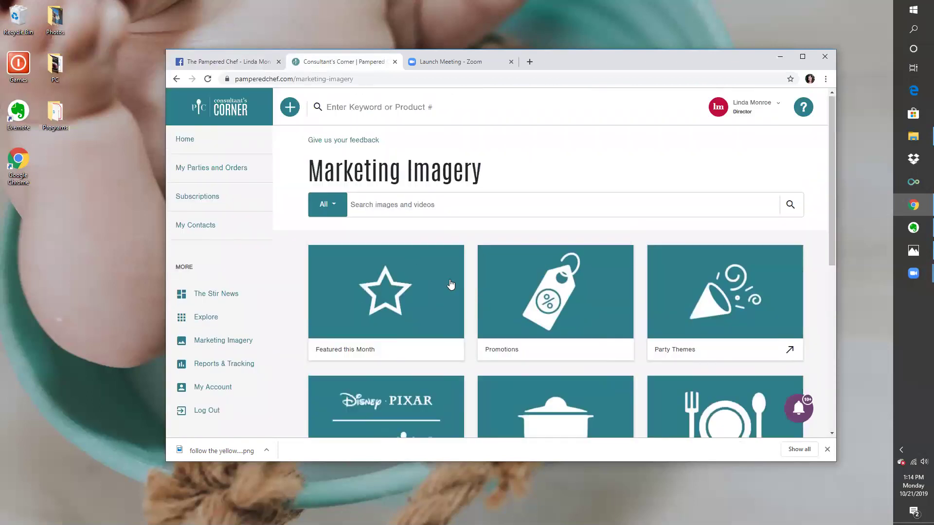
# Search the Marketing Imagery for 'cover'.
pyautogui.click(386, 205)
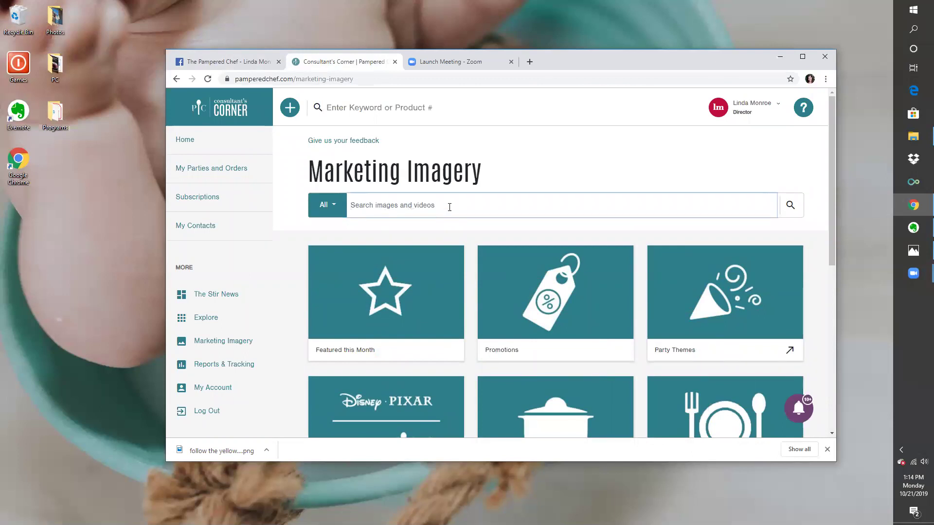
pyautogui.write('cover')
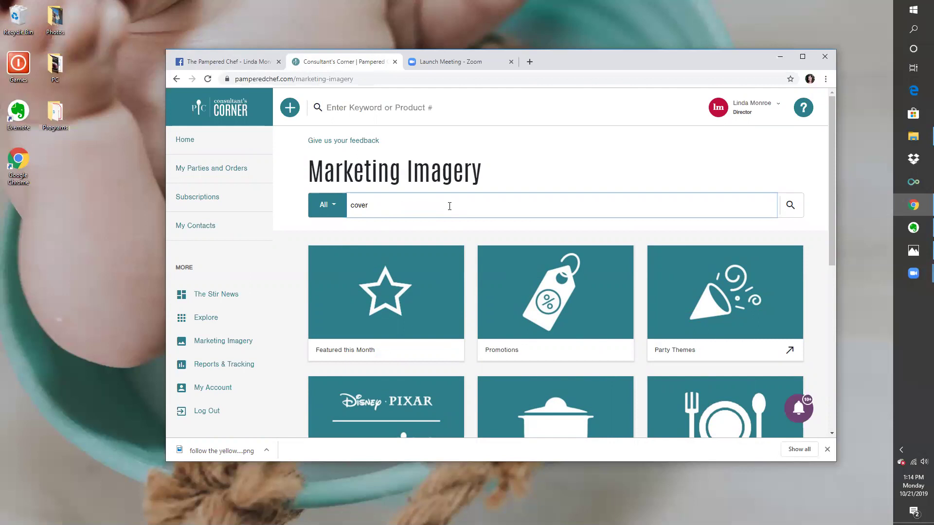
pyautogui.press('Return')
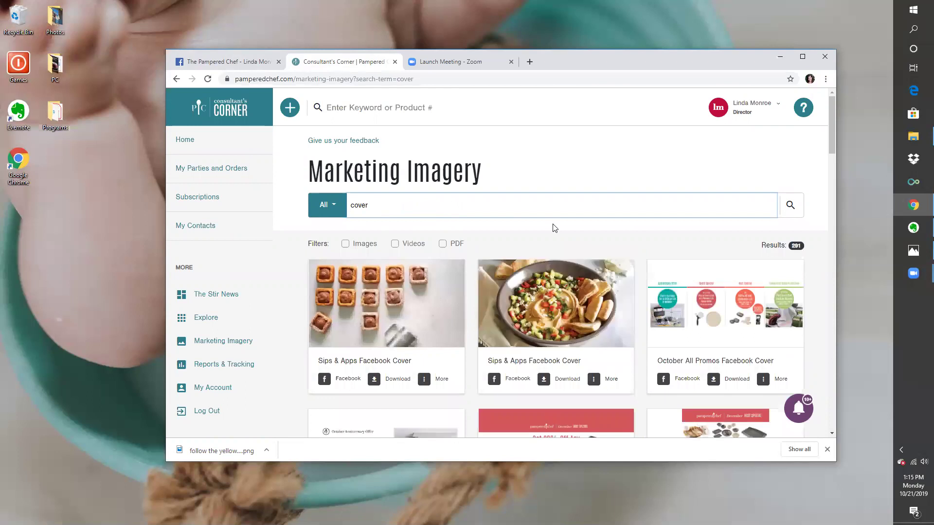
# Download the Sweet Potato Soup Facebook Cover and save it to the desktop.
pyautogui.scroll(-5, 554, 228)
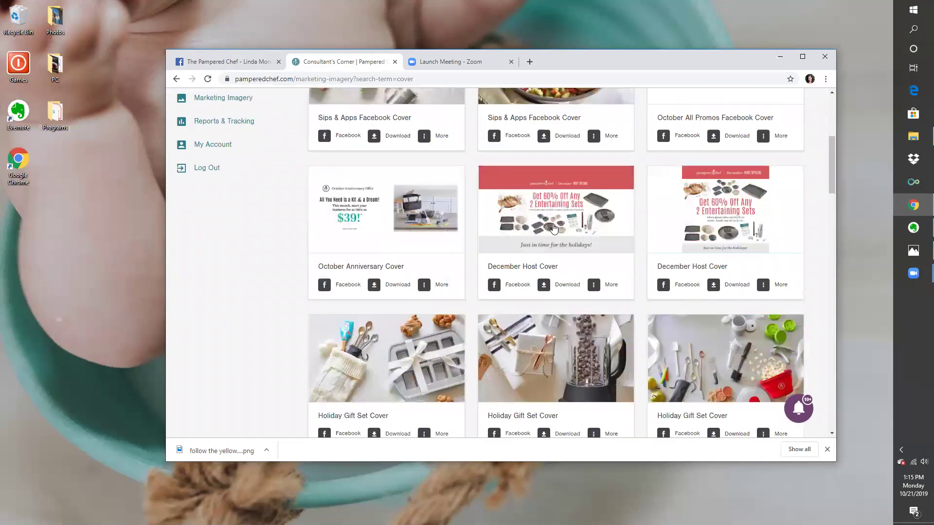
pyautogui.scroll(-2, 553, 227)
pyautogui.scroll(-3, 553, 226)
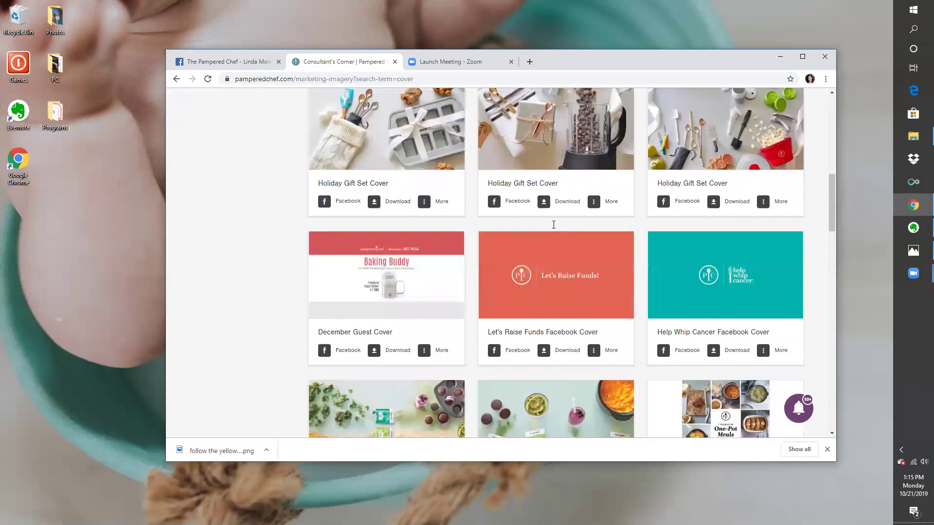
pyautogui.scroll(-4, 554, 225)
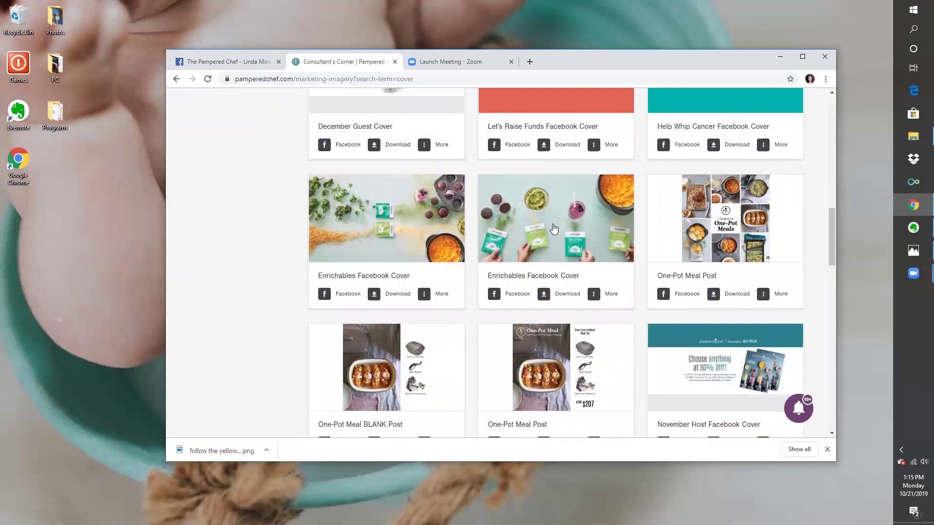
pyautogui.scroll(-4, 554, 227)
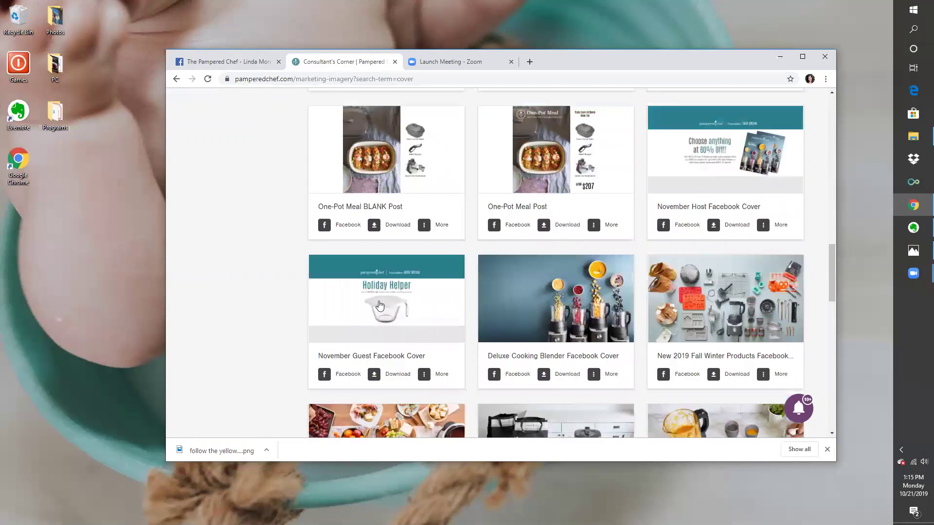
pyautogui.scroll(3, 496, 328)
pyautogui.scroll(-2, 497, 329)
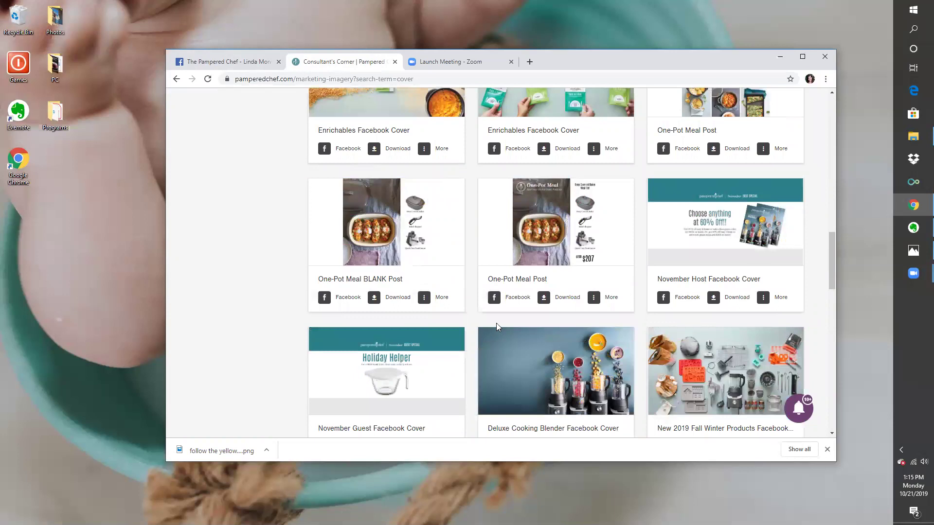
pyautogui.scroll(-3, 507, 326)
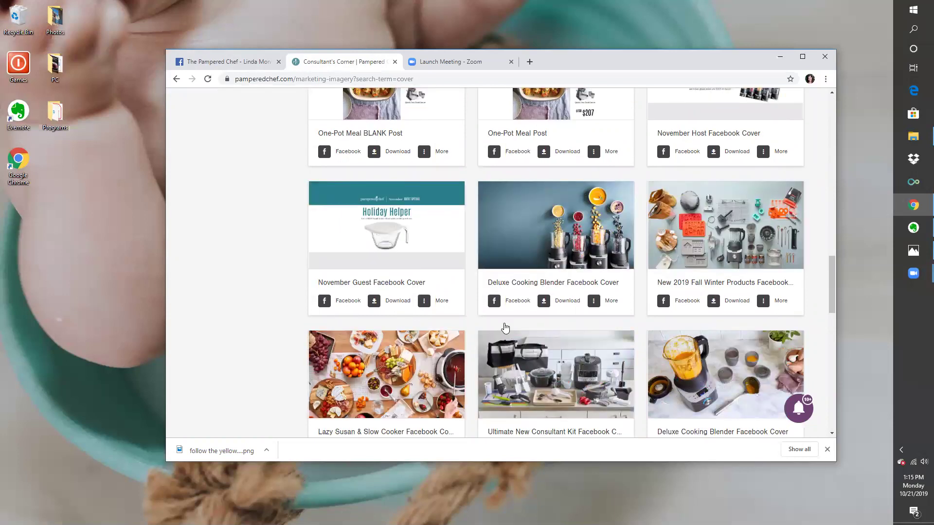
pyautogui.scroll(-7, 504, 323)
pyautogui.scroll(-3, 505, 328)
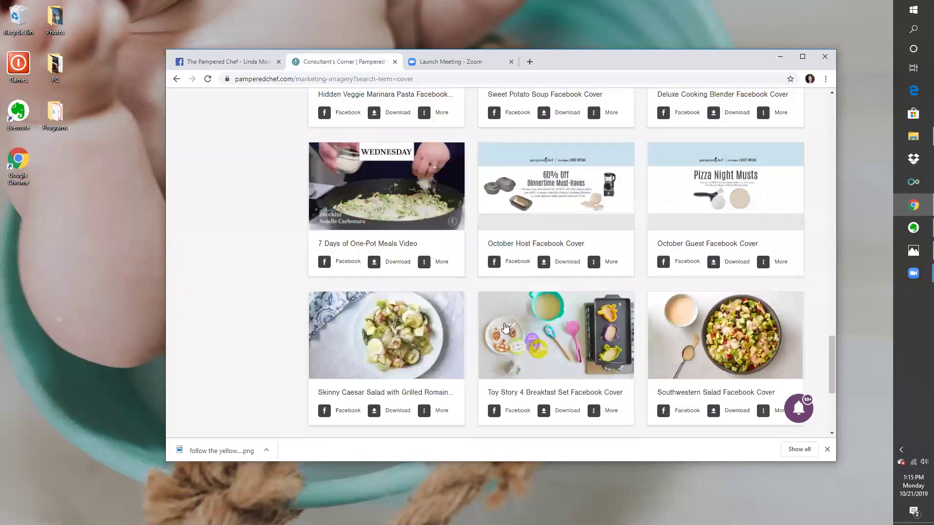
pyautogui.scroll(4, 506, 328)
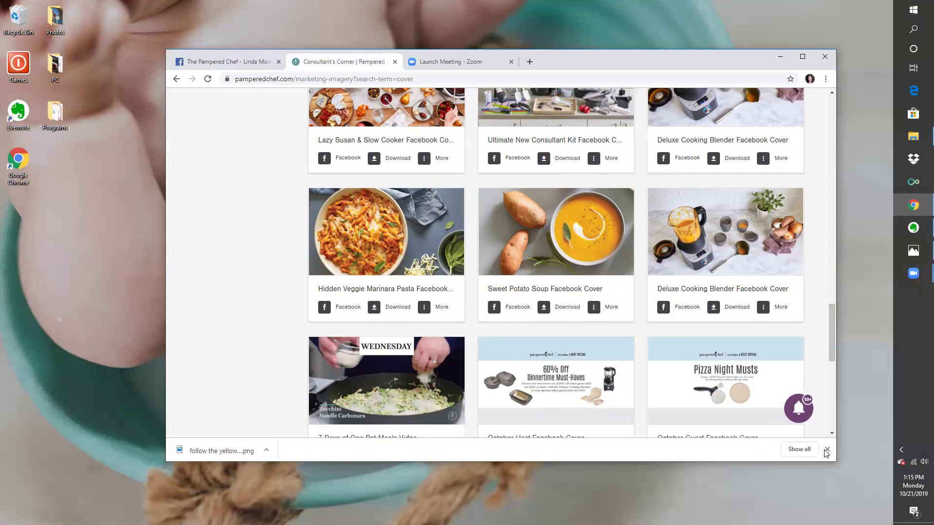
pyautogui.click(547, 312)
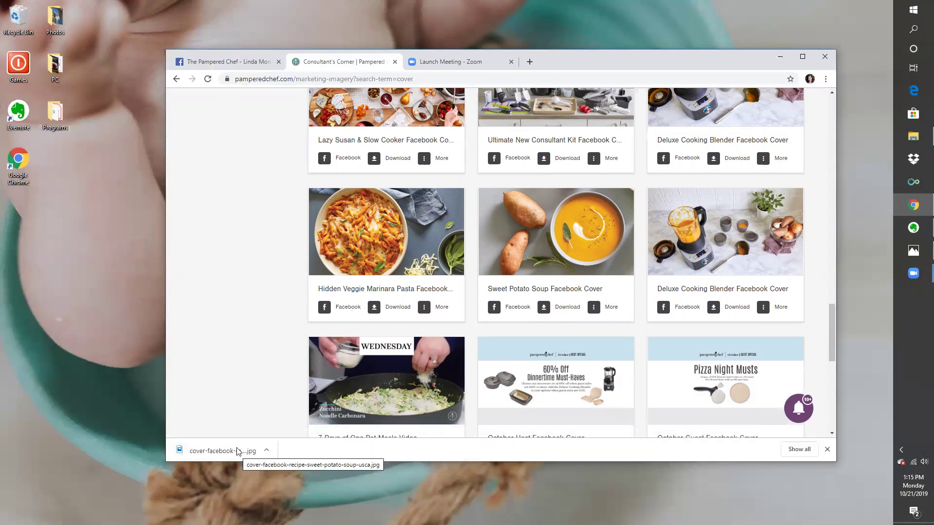
pyautogui.moveTo(237, 453); pyautogui.dragTo(82, 268)
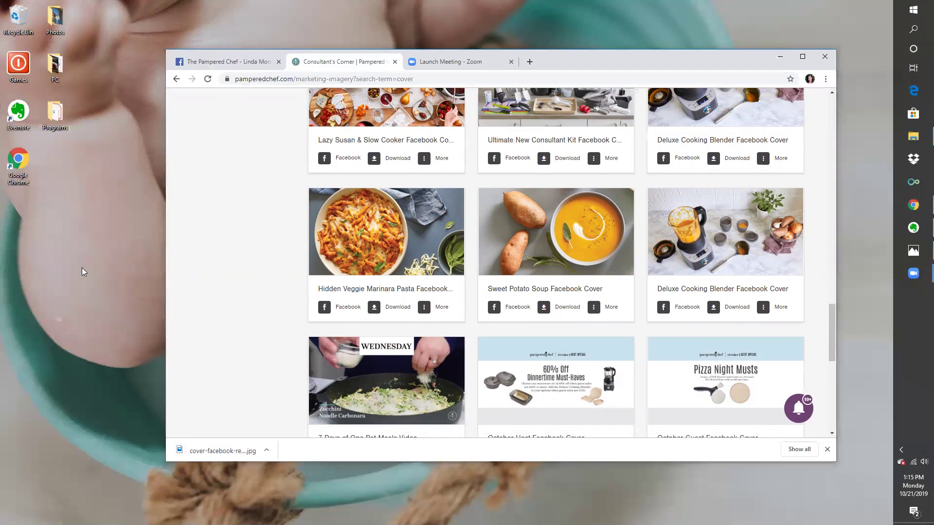
# Upload the sweet potato soup JPG from the desktop as the Pampered Chef cover and save it.
pyautogui.click(242, 63)
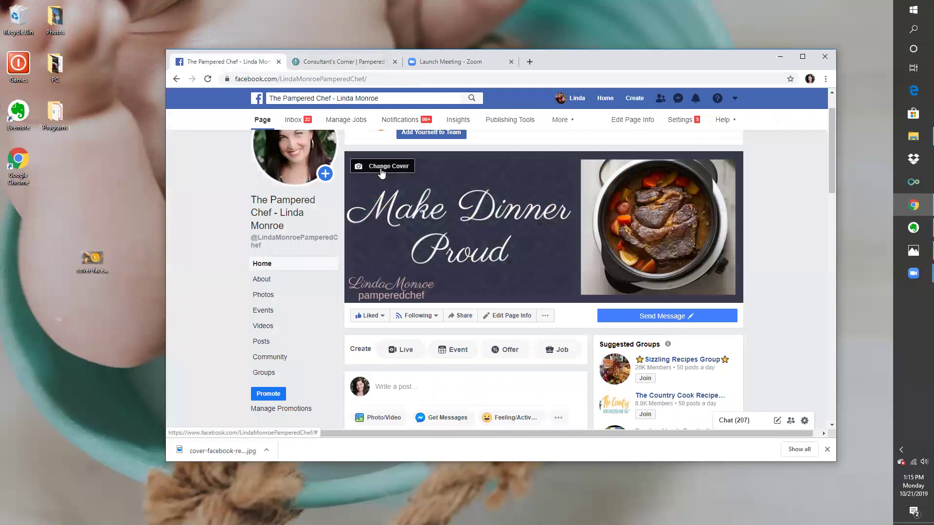
pyautogui.click(381, 170)
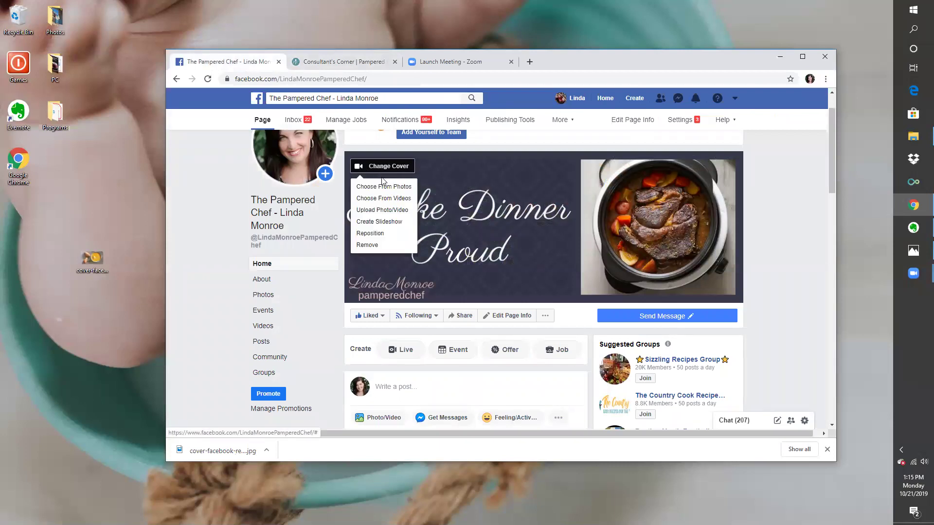
pyautogui.click(383, 210)
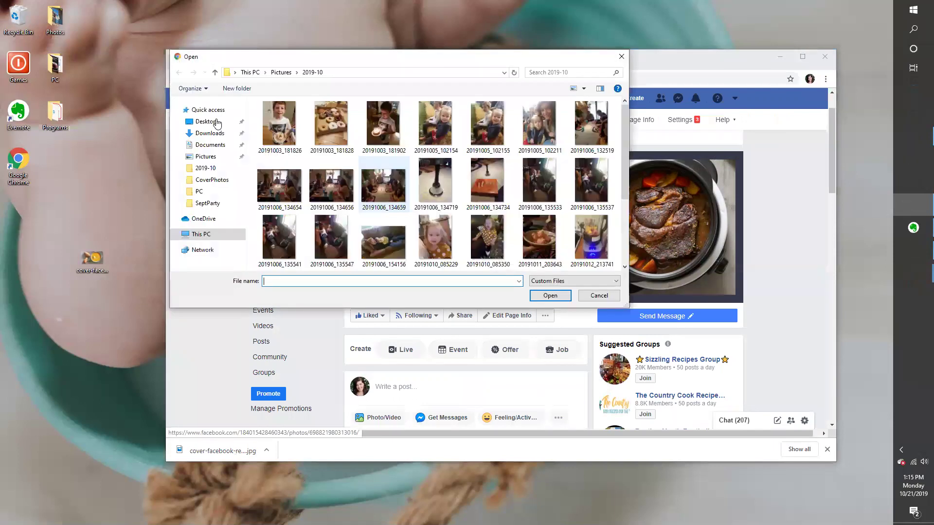
pyautogui.click(217, 123)
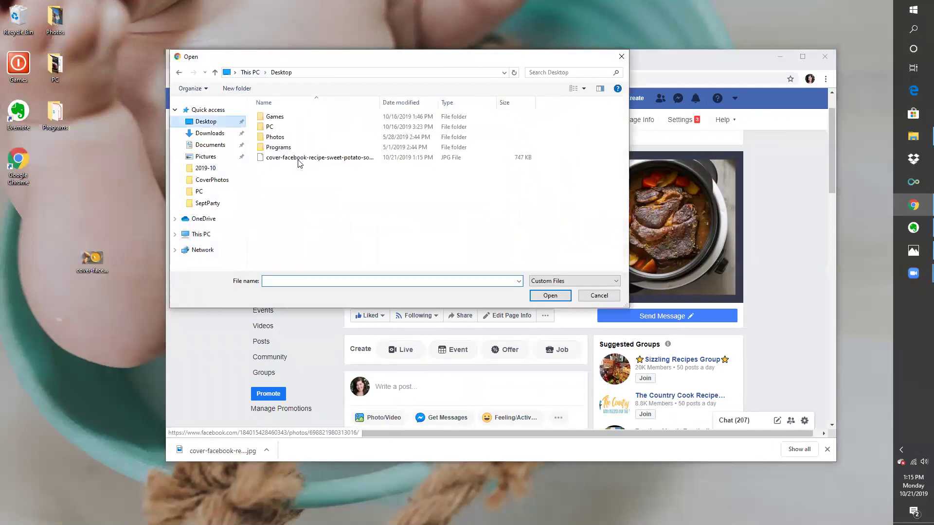
pyautogui.click(298, 159)
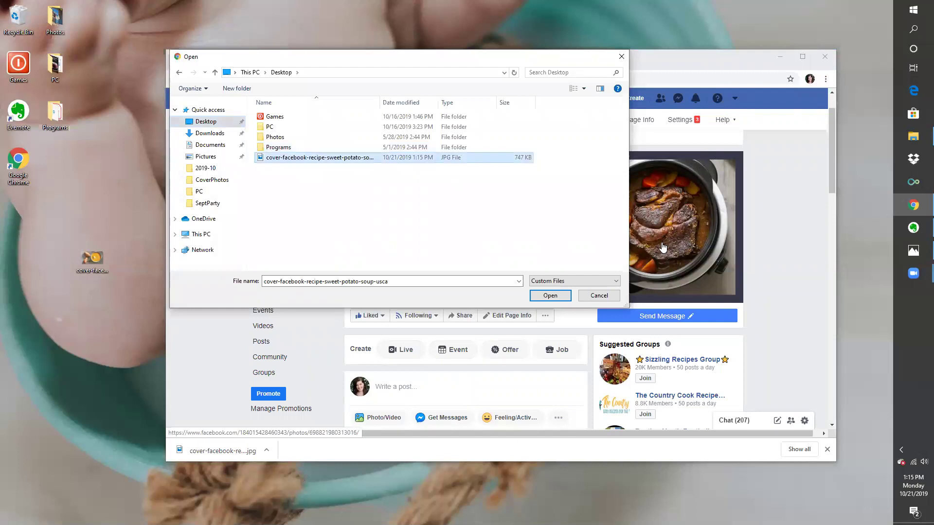
pyautogui.press('Return')
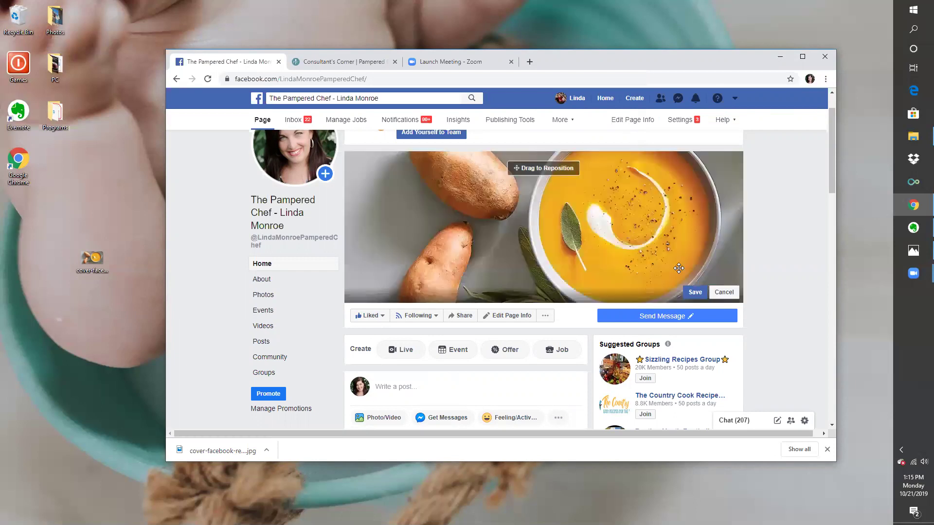
pyautogui.click(695, 296)
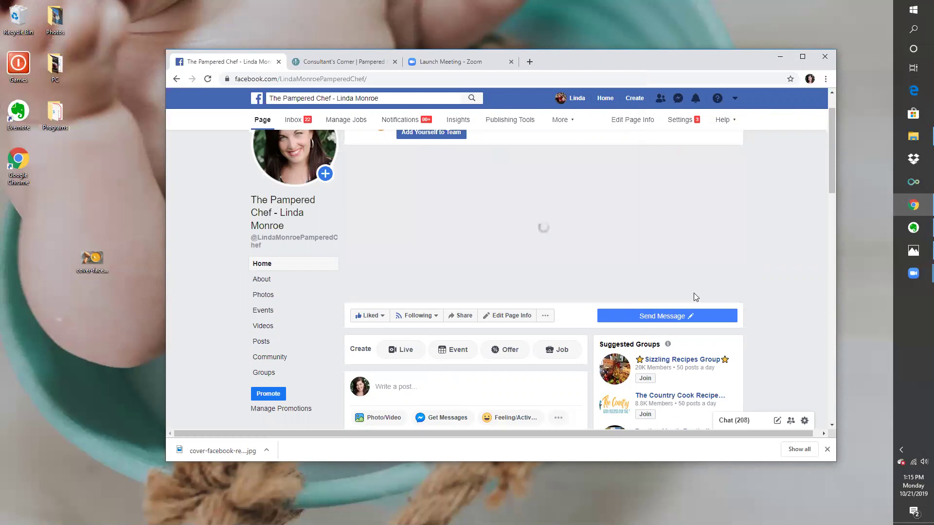
# Scroll through the 291 'cover' results, such as the Holiday Gift Set and Enrichables covers.
pyautogui.click(322, 65)
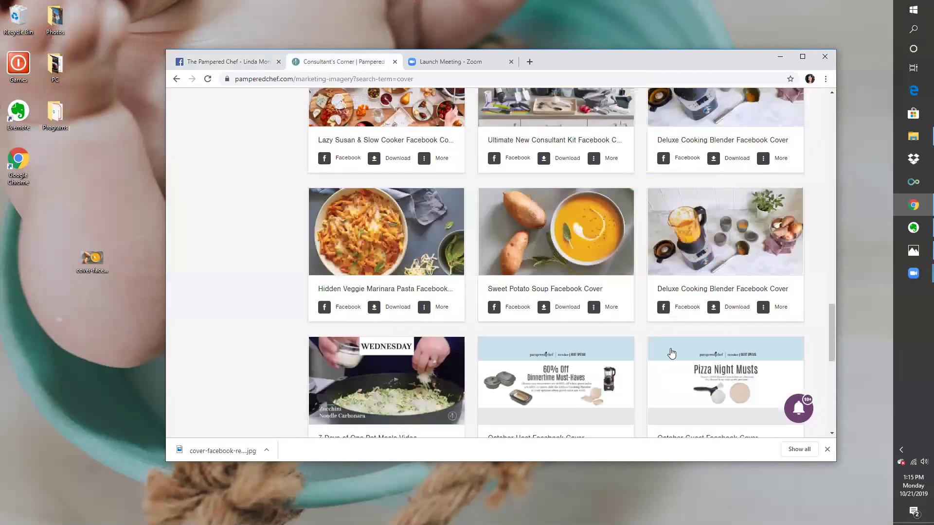
pyautogui.scroll(-2, 671, 353)
pyautogui.scroll(-2, 671, 353)
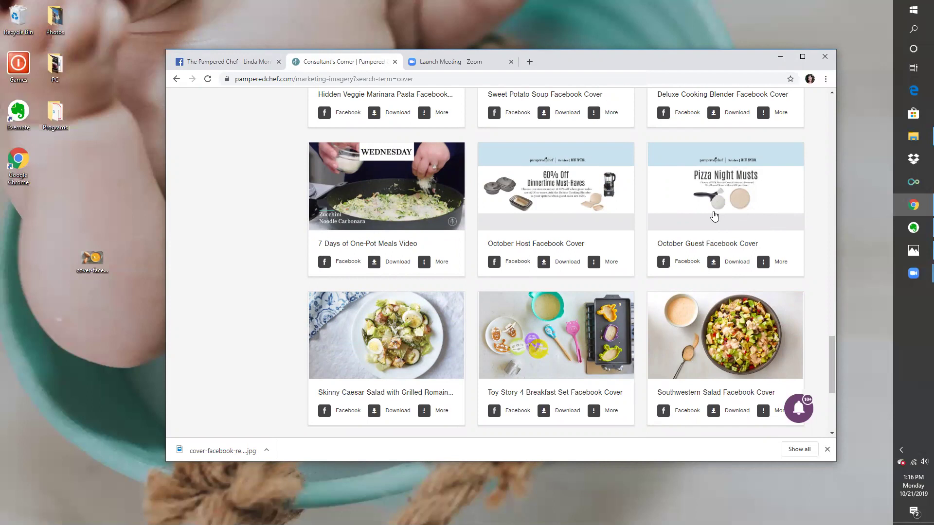
pyautogui.scroll(6, 717, 213)
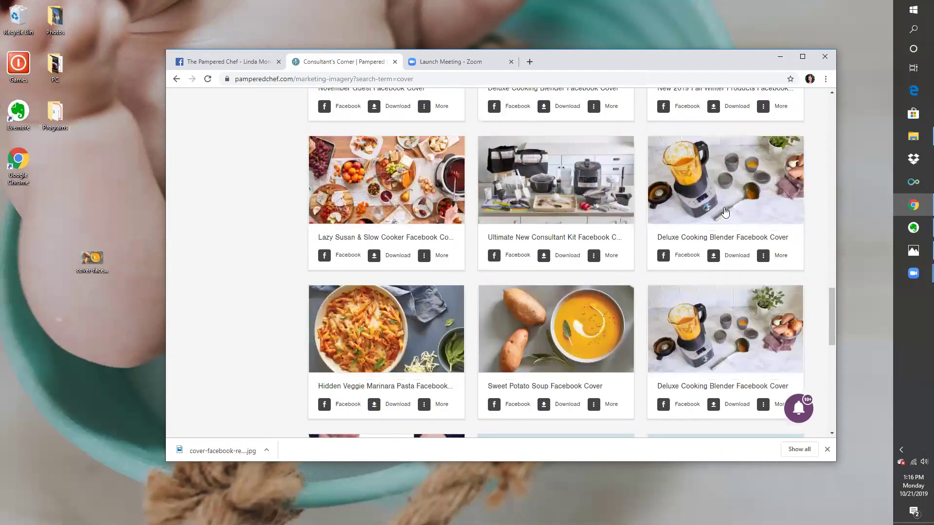
pyautogui.scroll(10, 725, 212)
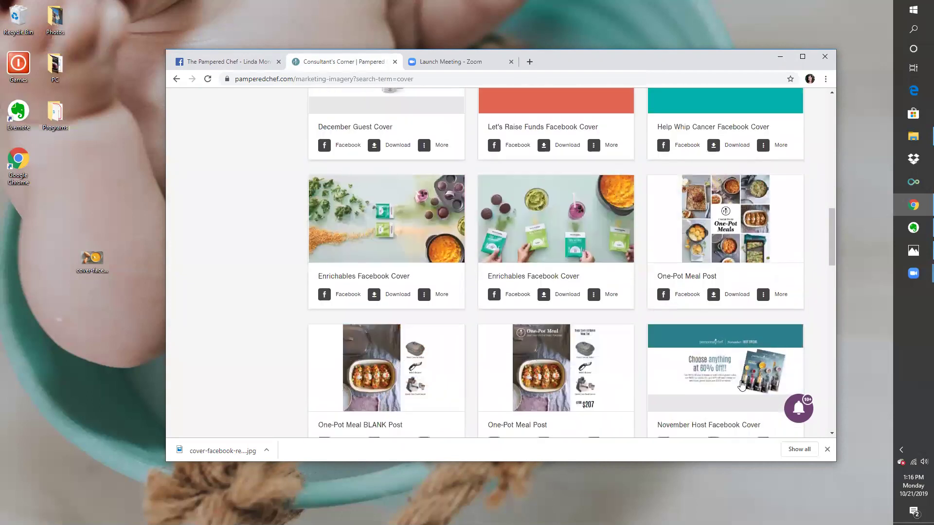
pyautogui.scroll(6, 705, 257)
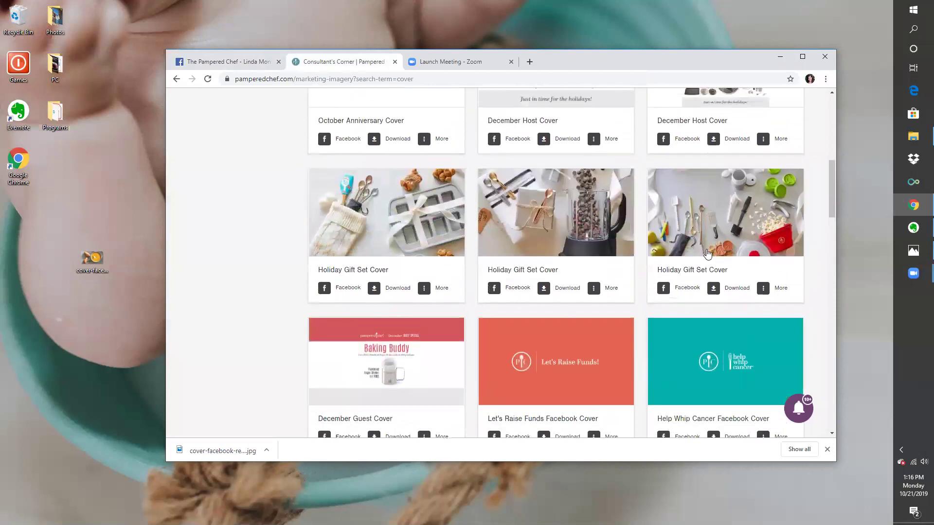
pyautogui.scroll(8, 708, 255)
pyautogui.scroll(-3, 700, 261)
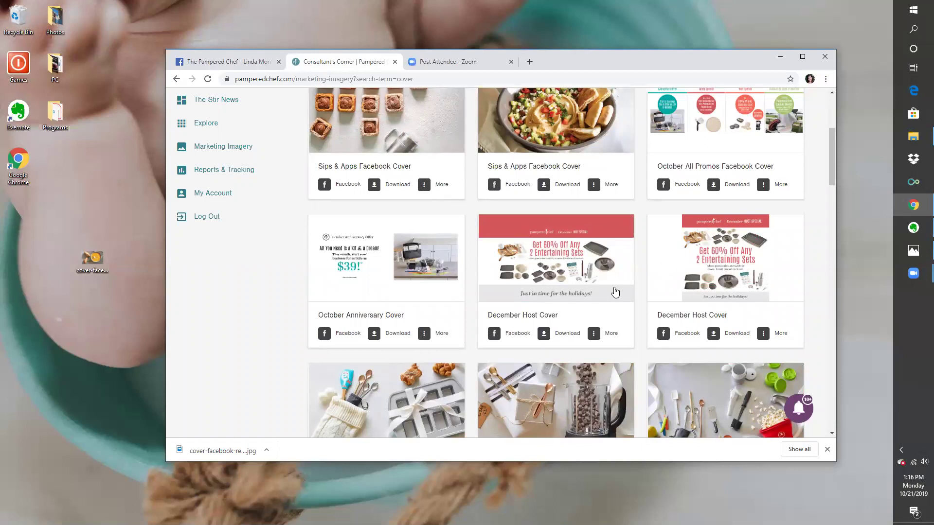
pyautogui.scroll(-2, 601, 284)
pyautogui.scroll(-1, 445, 268)
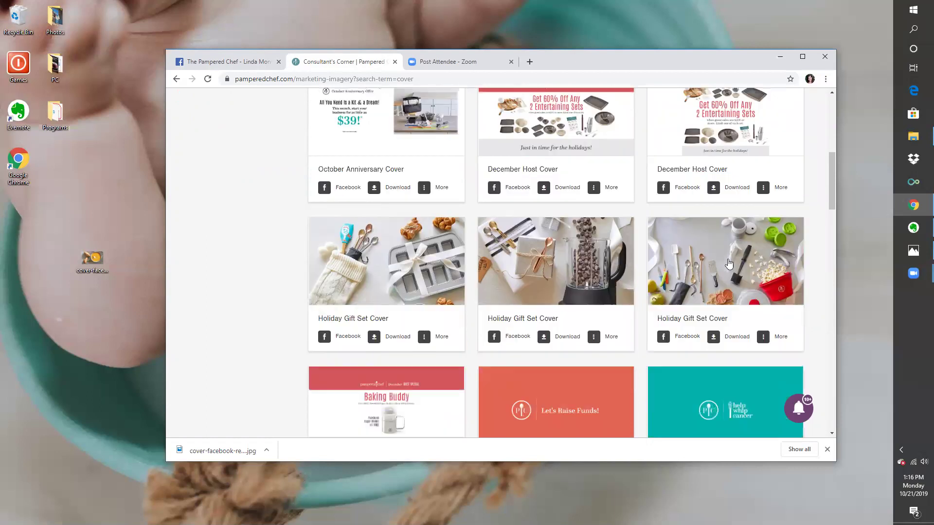
pyautogui.scroll(-5, 472, 296)
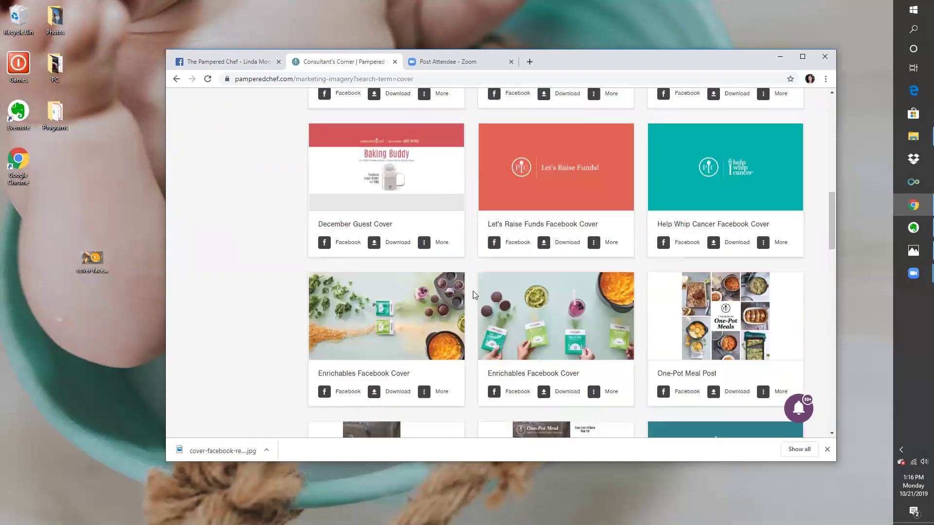
pyautogui.scroll(4, 679, 263)
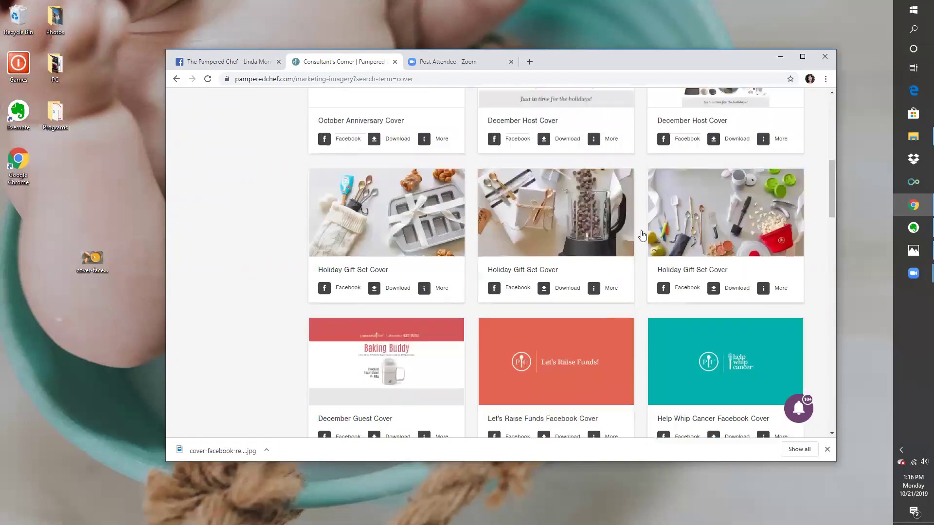
pyautogui.scroll(3, 634, 231)
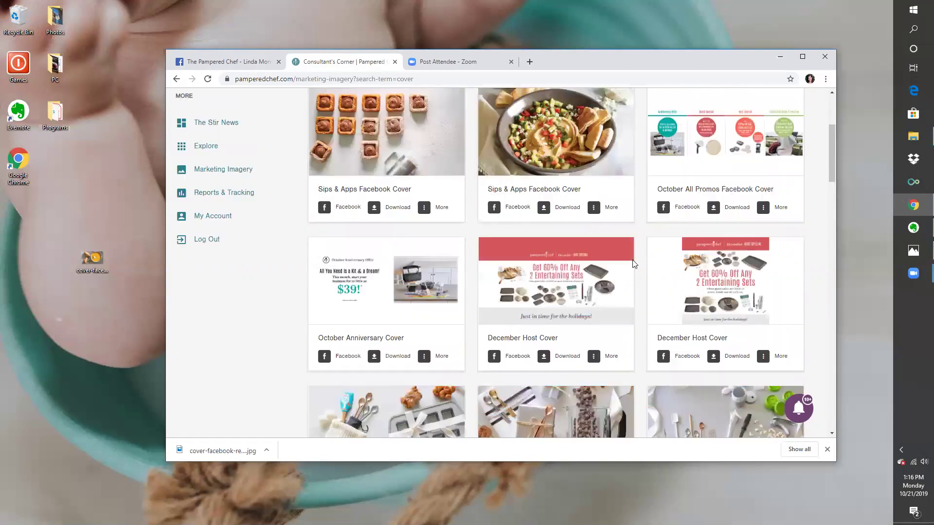
pyautogui.scroll(3, 637, 258)
pyautogui.scroll(1, 779, 245)
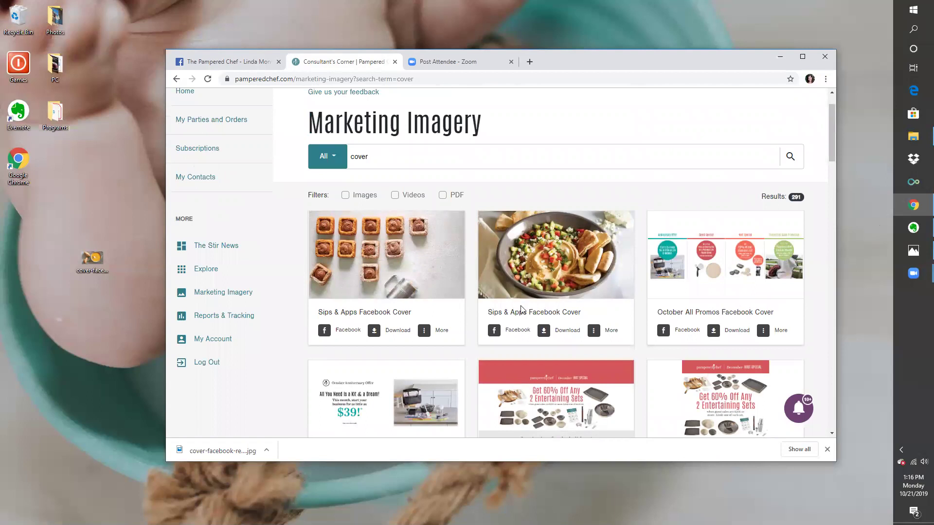
pyautogui.scroll(-3, 534, 295)
pyautogui.scroll(-13, 534, 295)
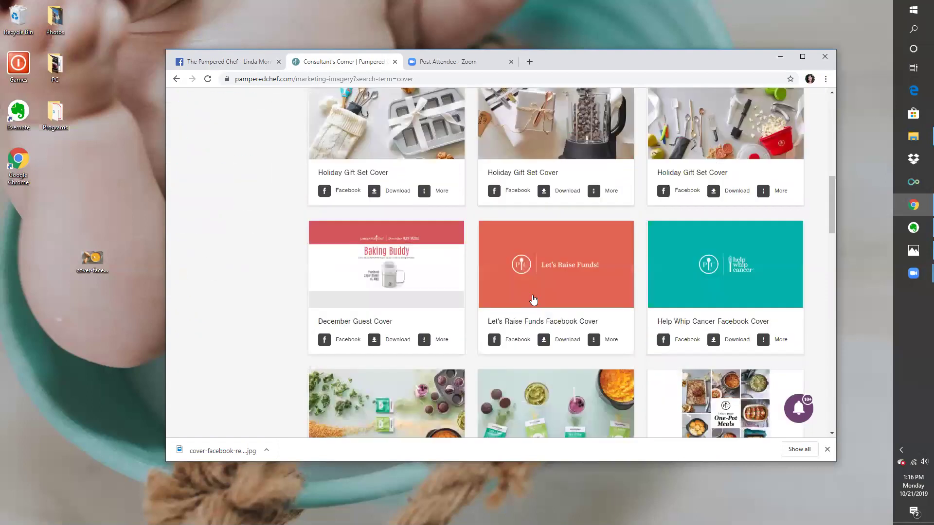
pyautogui.scroll(15, 532, 299)
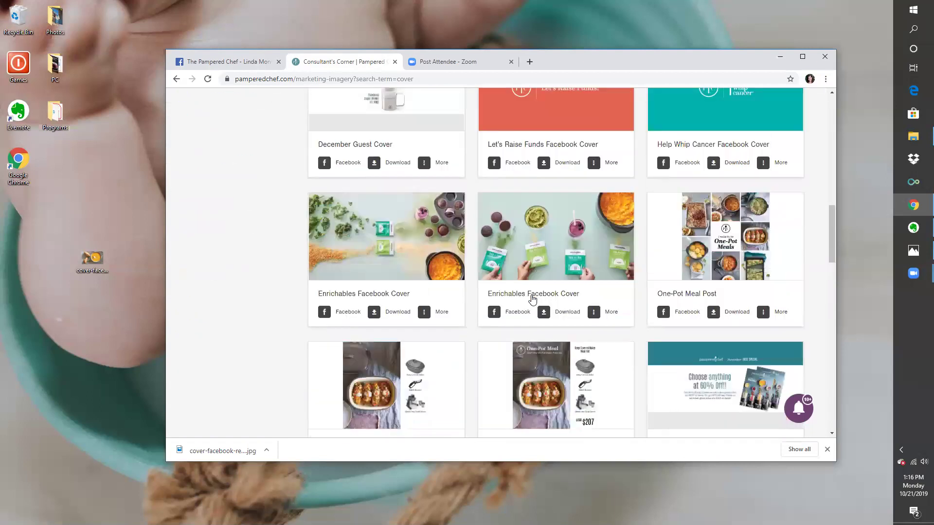
# Return to the Pampered Chef Facebook page and scroll to its Write a post box.
pyautogui.click(201, 66)
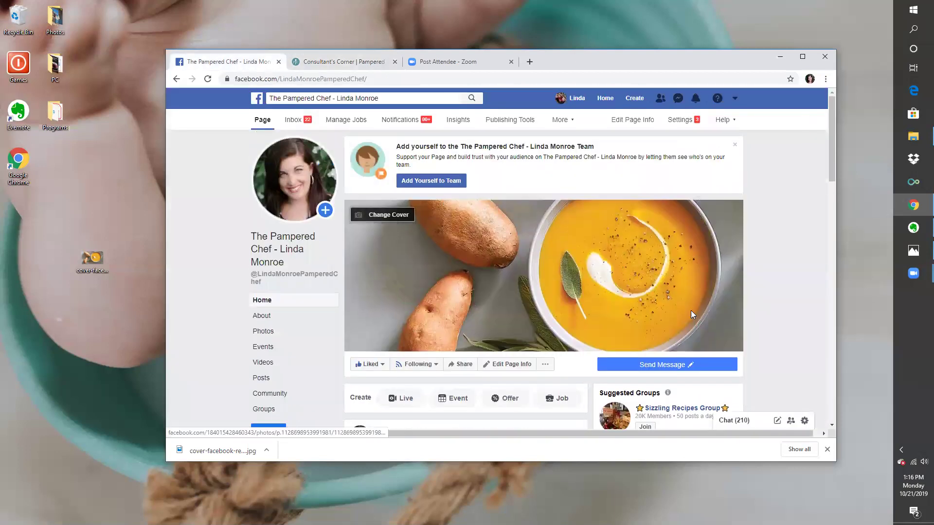
pyautogui.scroll(-6, 799, 291)
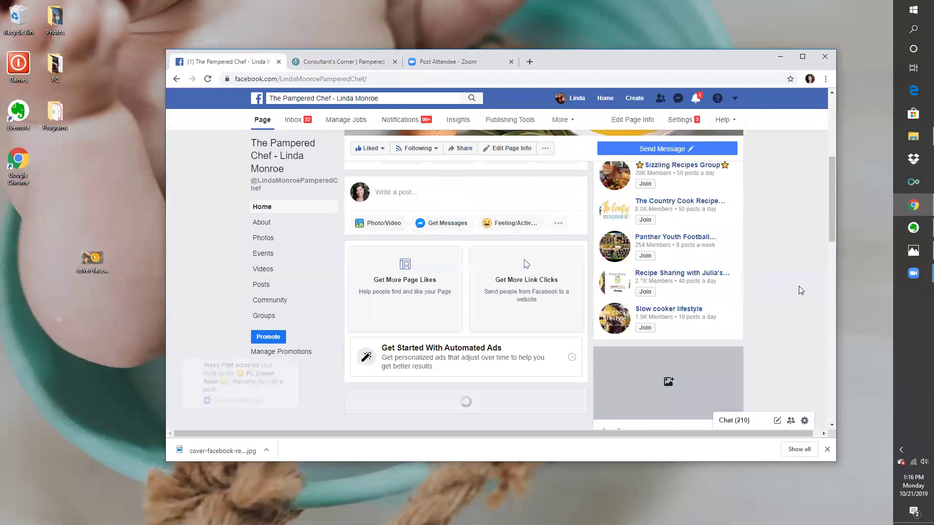
pyautogui.scroll(1, 800, 290)
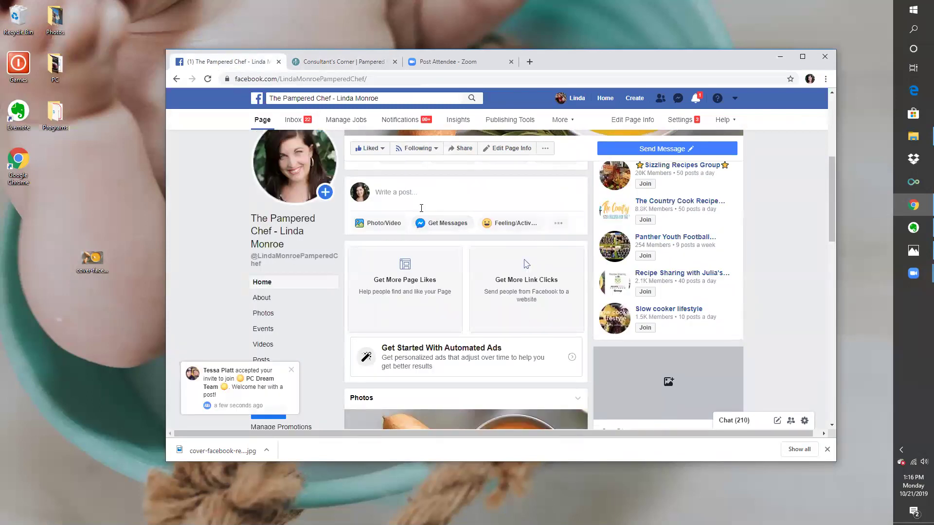
pyautogui.scroll(-1, 382, 203)
pyautogui.scroll(1, 382, 203)
# Download the October All Promos Facebook Cover to the desktop and drag it onto Facebook.
pyautogui.click(336, 65)
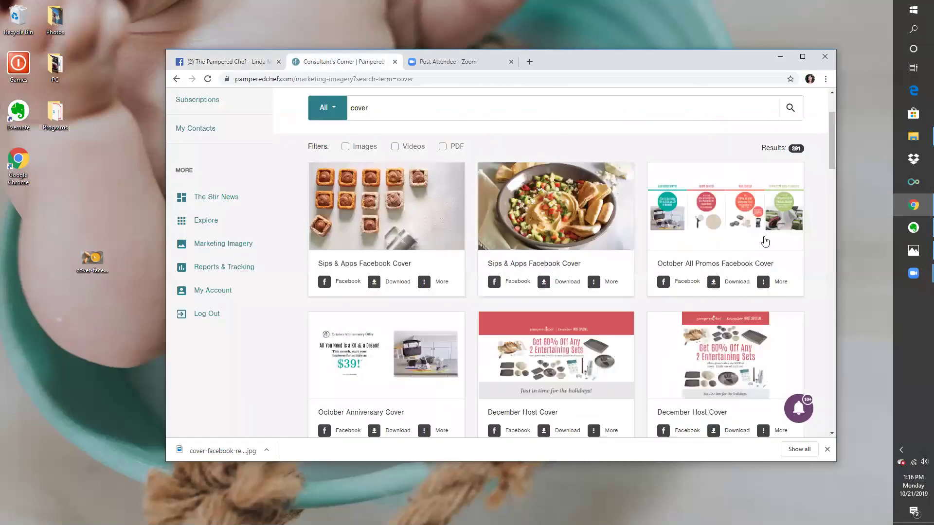
pyautogui.click(717, 291)
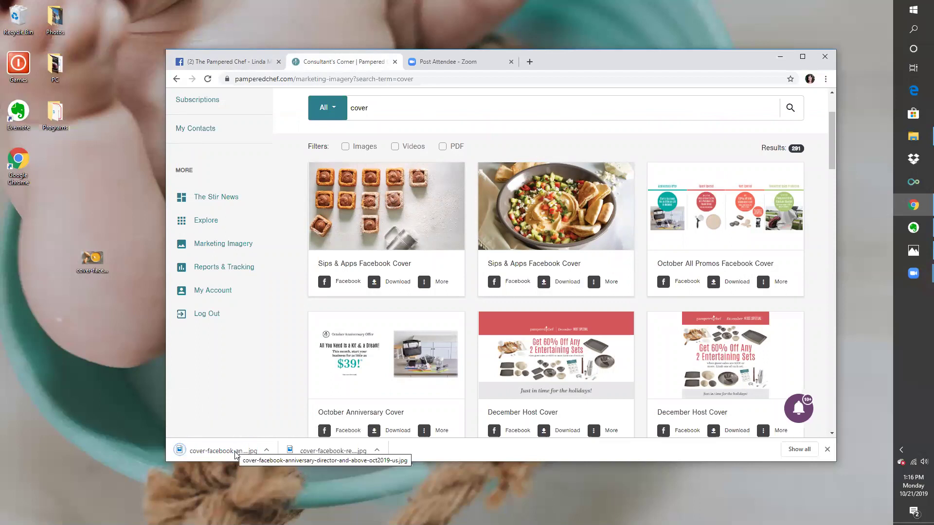
pyautogui.moveTo(235, 455); pyautogui.dragTo(96, 342)
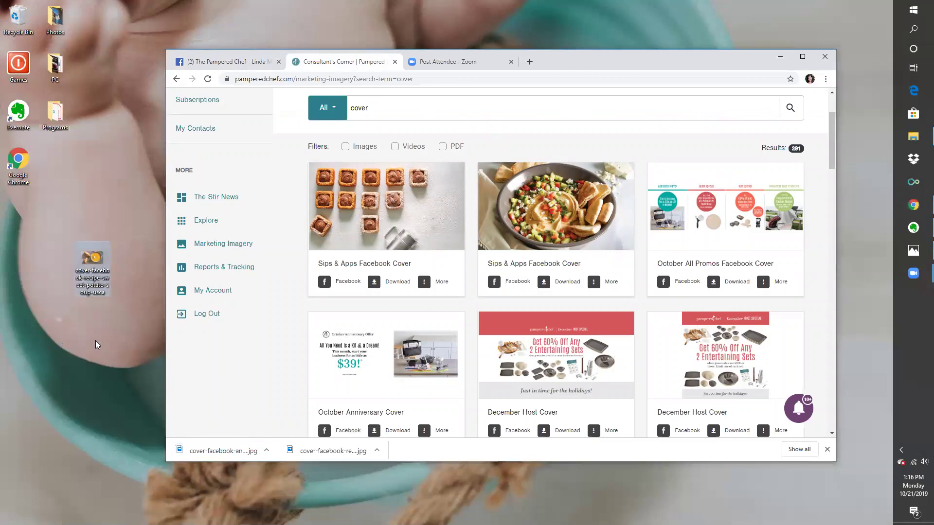
pyautogui.click(96, 262)
pyautogui.moveTo(96, 263); pyautogui.dragTo(423, 203)
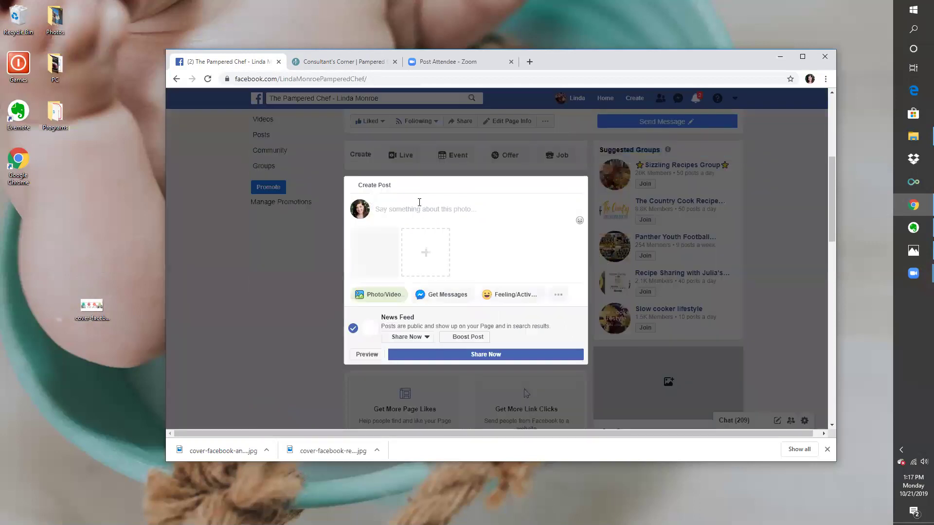
# Caption the October promos image 'Check out this month's great specials!' and share the post.
pyautogui.write('Che')
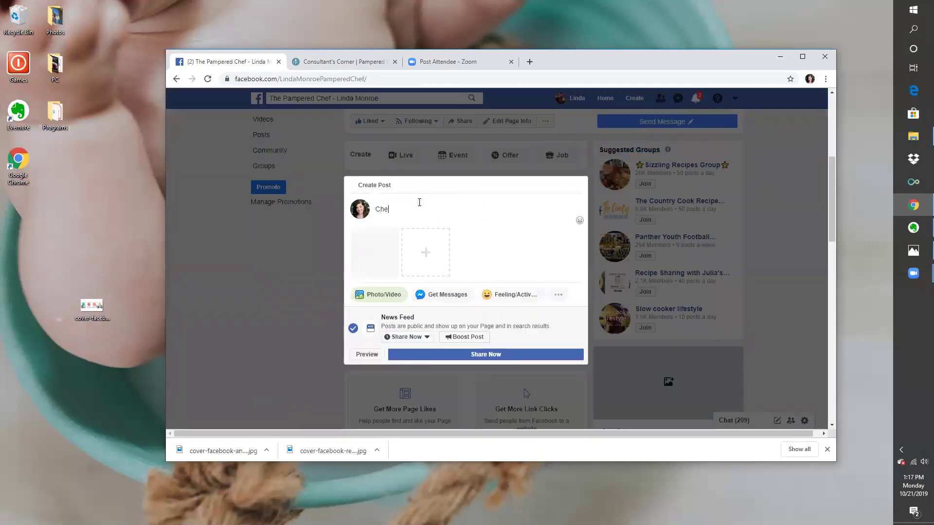
pyautogui.write("ck out this month's ")
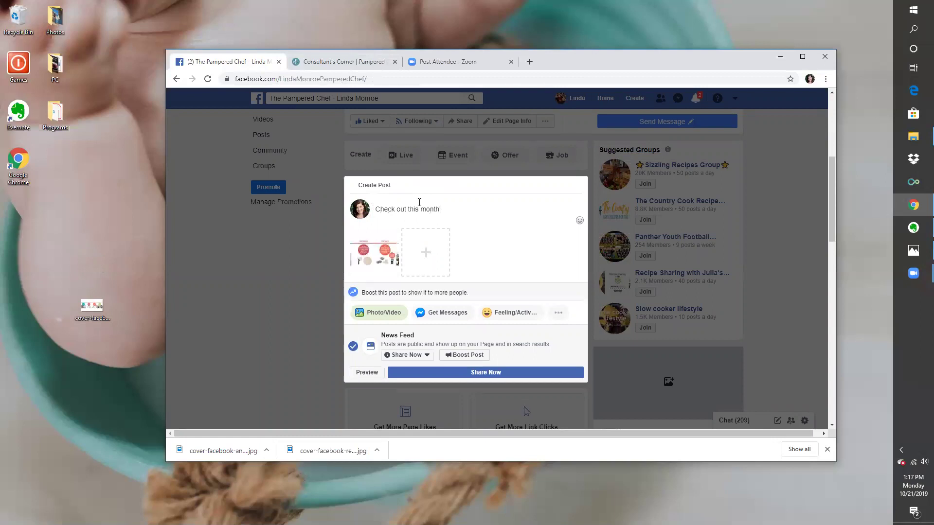
pyautogui.write('great speic')
pyautogui.press('BackSpace')
pyautogui.press('BackSpace')
pyautogui.write('cials!')
pyautogui.click(501, 370)
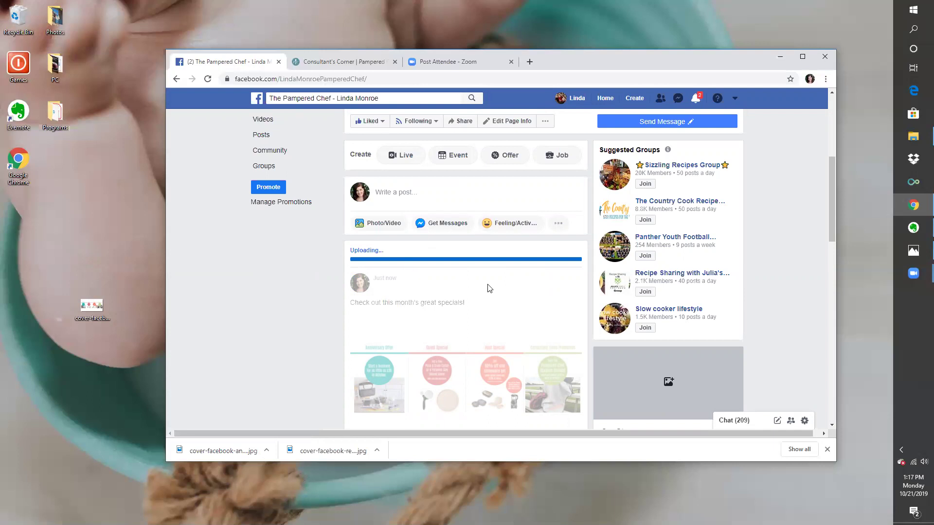
pyautogui.scroll(-2, 489, 288)
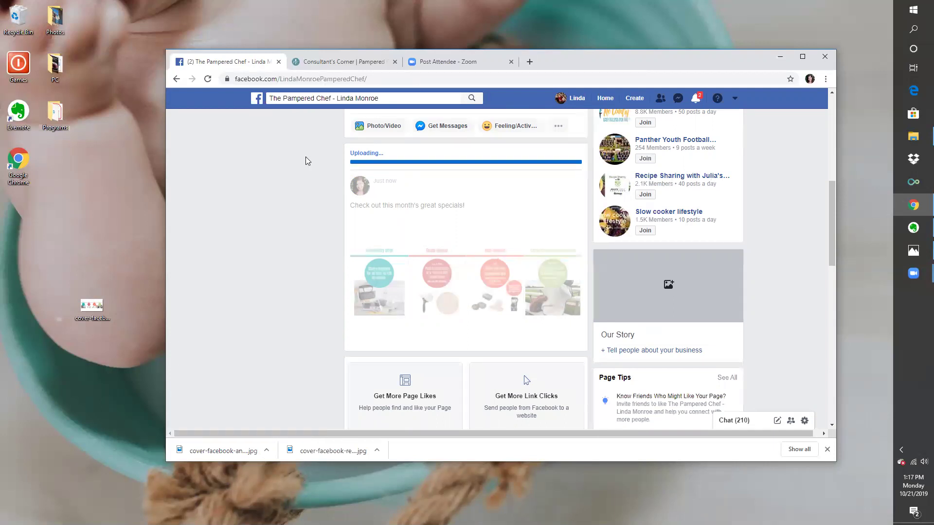
pyautogui.press('F5')
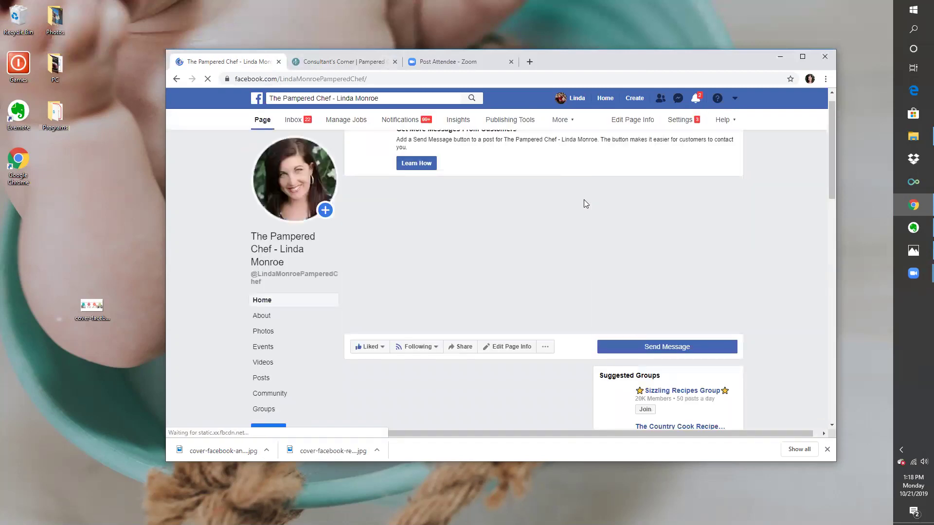
pyautogui.scroll(-4, 583, 203)
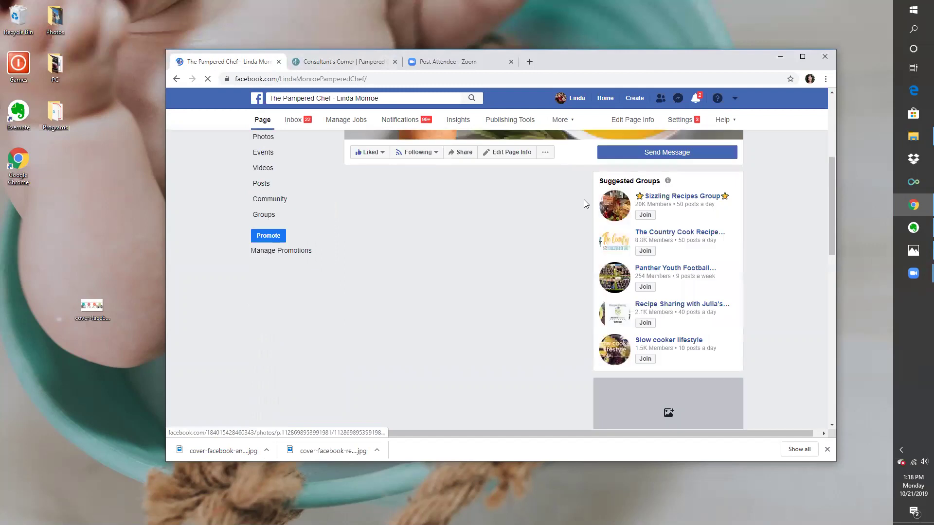
pyautogui.scroll(-1, 585, 203)
pyautogui.scroll(3, 583, 204)
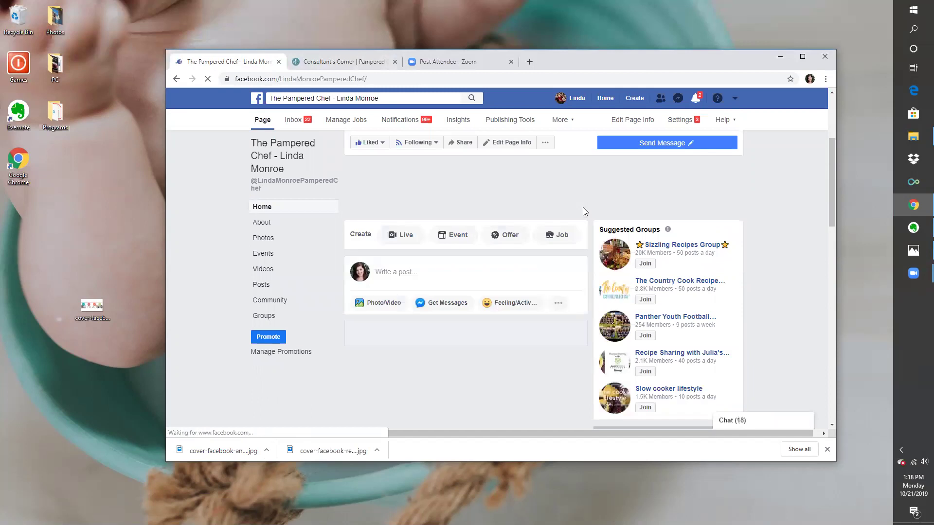
pyautogui.scroll(-2, 585, 210)
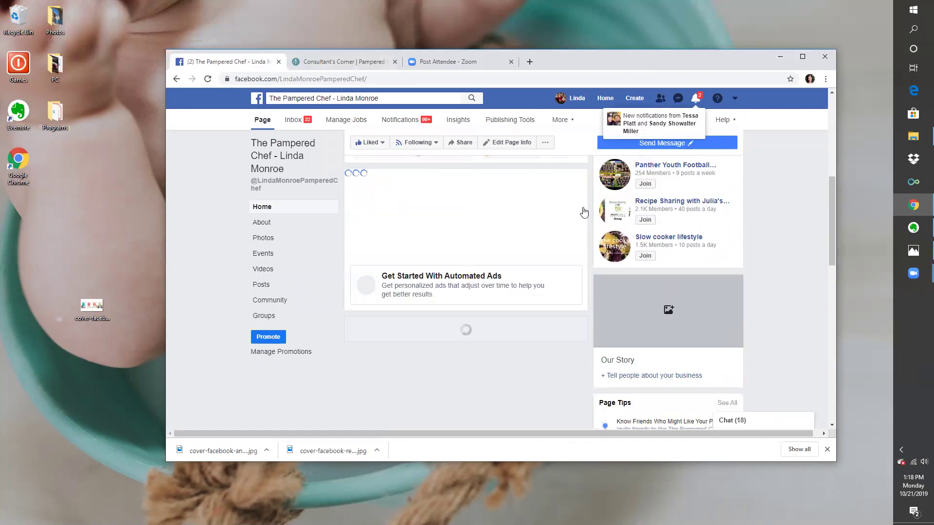
pyautogui.scroll(-5, 584, 212)
pyautogui.scroll(-5, 582, 212)
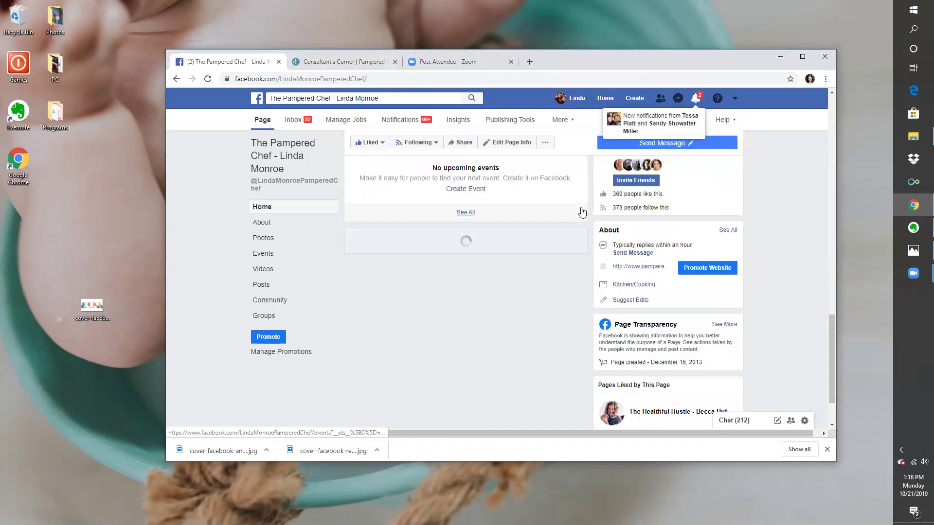
pyautogui.scroll(10, 579, 210)
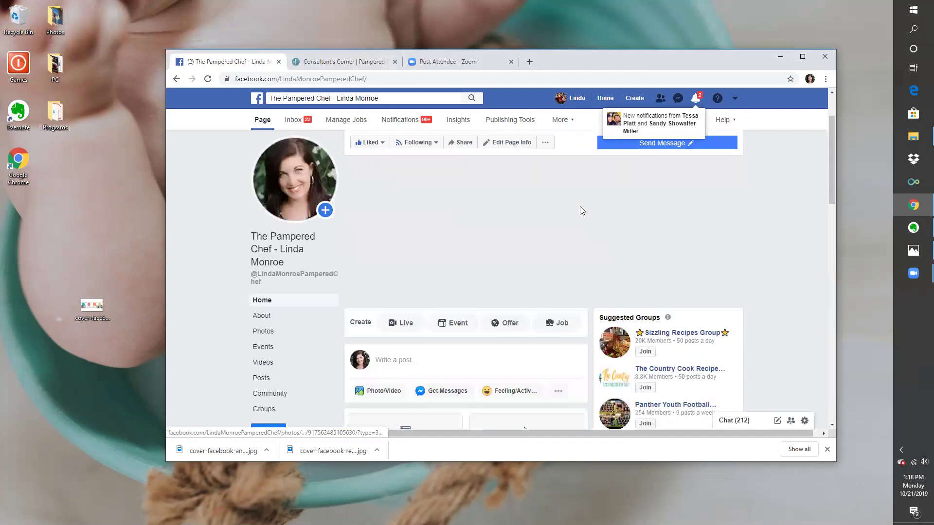
pyautogui.scroll(-5, 580, 210)
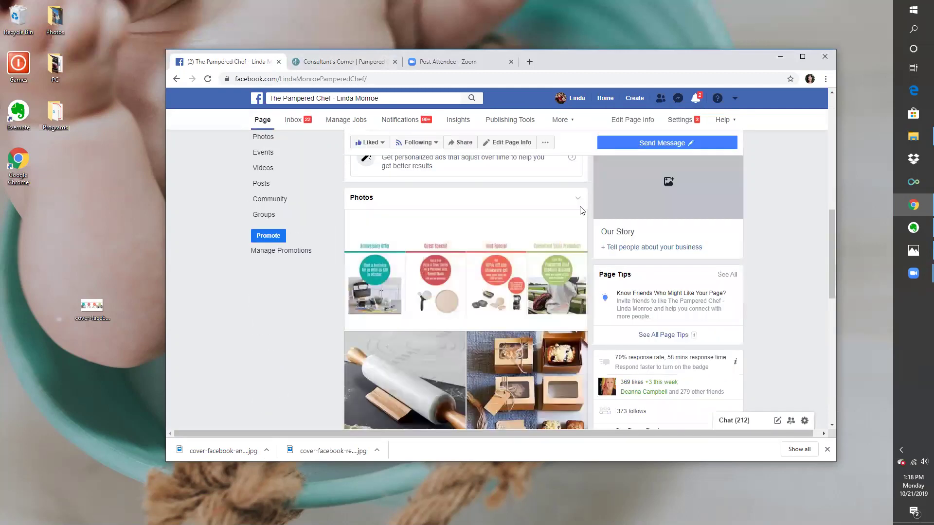
pyautogui.scroll(1, 476, 292)
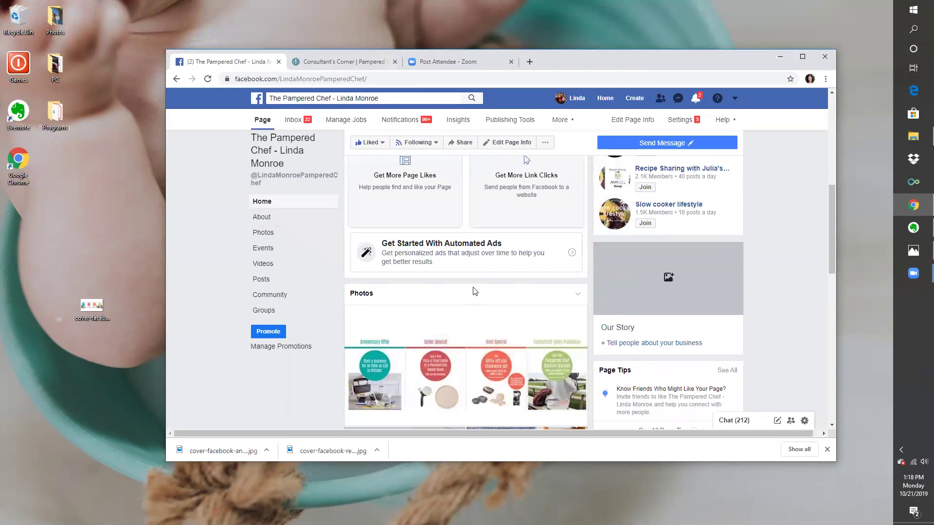
pyautogui.scroll(3, 475, 292)
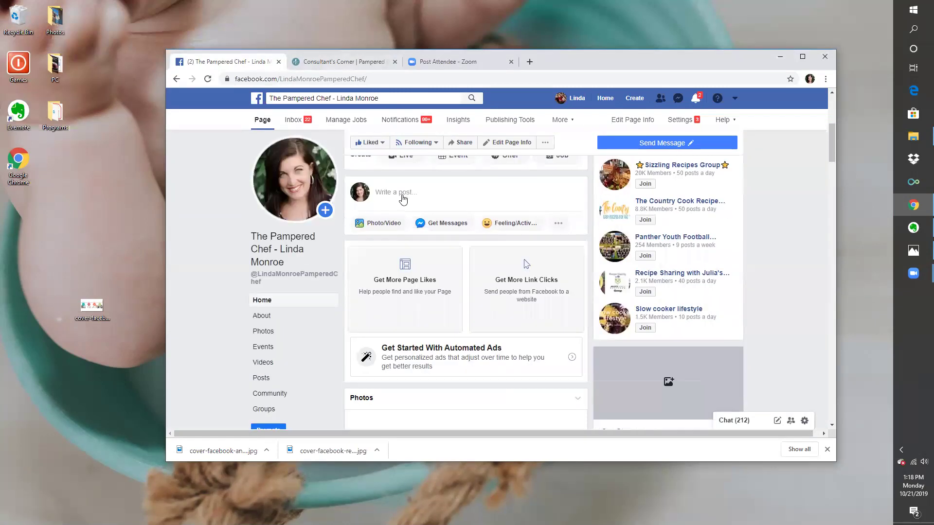
# Search Consultant's Corner for 'vid', filter to Videos only, then clear the term to list all videos.
pyautogui.hotkey('ctrl', 'Tab')
pyautogui.click(339, 113)
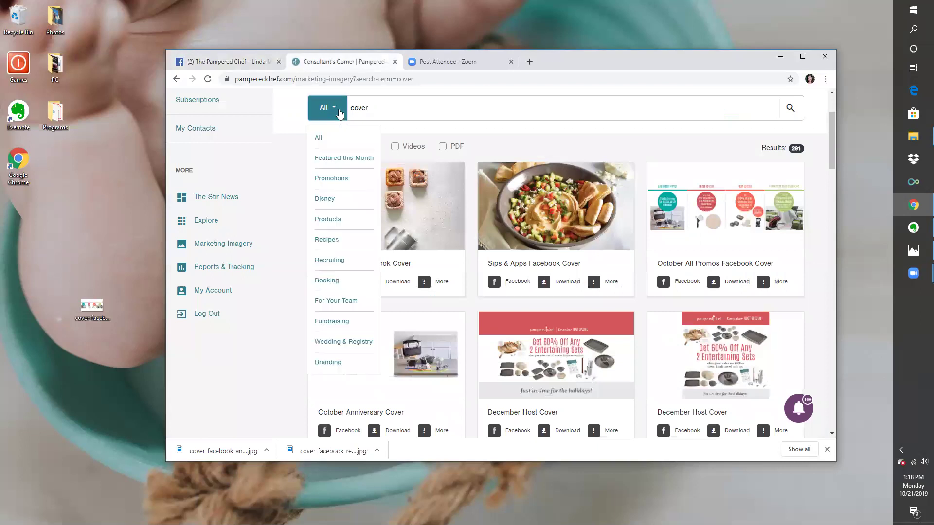
pyautogui.doubleClick(387, 112)
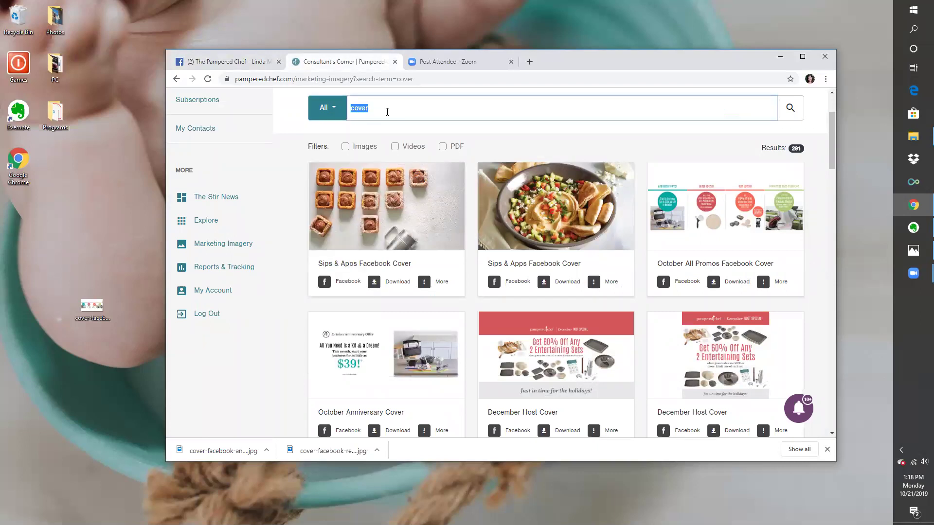
pyautogui.write('video')
pyautogui.press('Return')
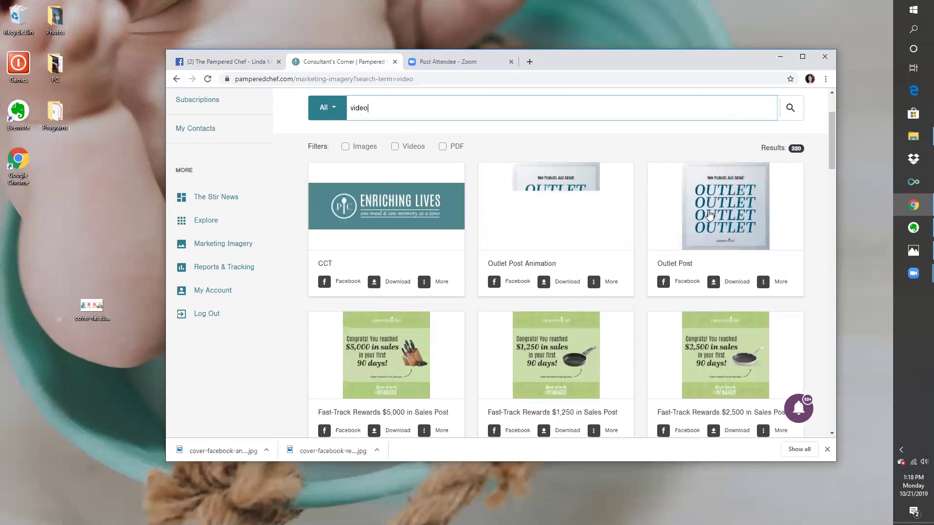
pyautogui.click(395, 147)
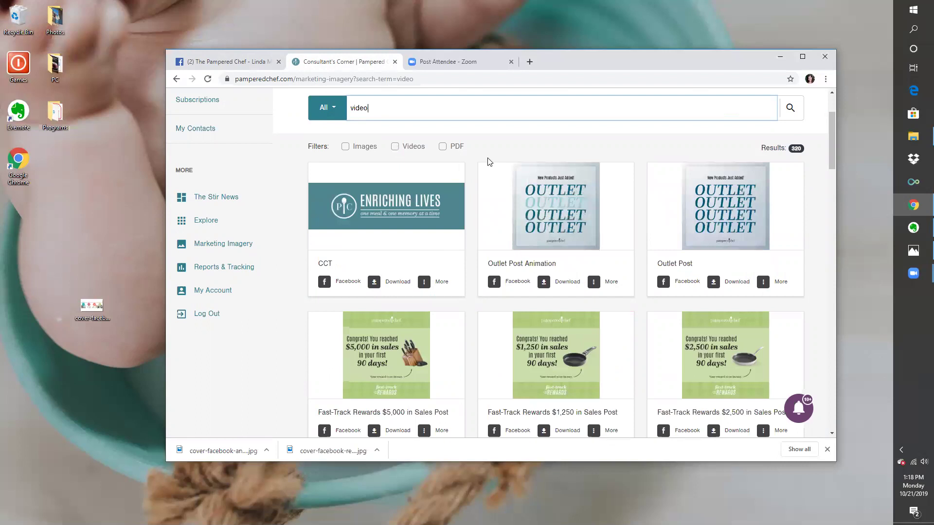
pyautogui.doubleClick(392, 108)
pyautogui.press('BackSpace')
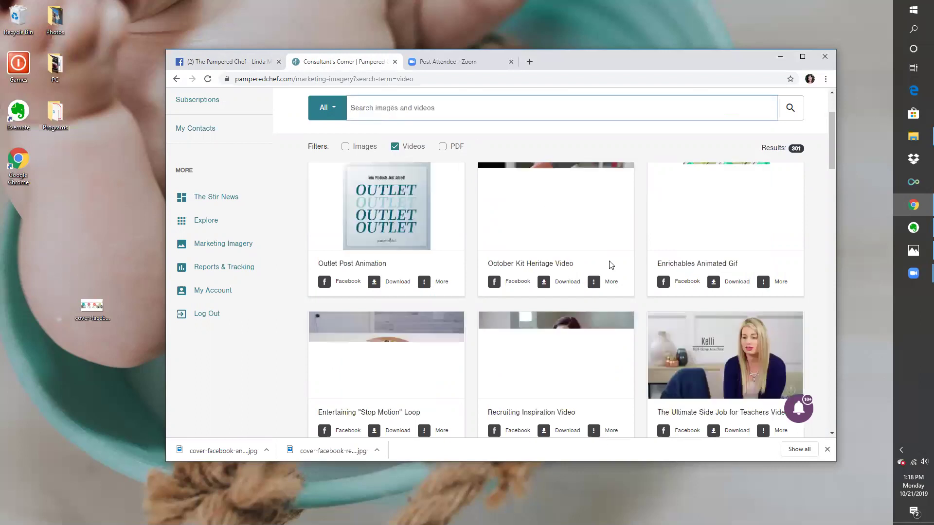
pyautogui.scroll(-3, 652, 251)
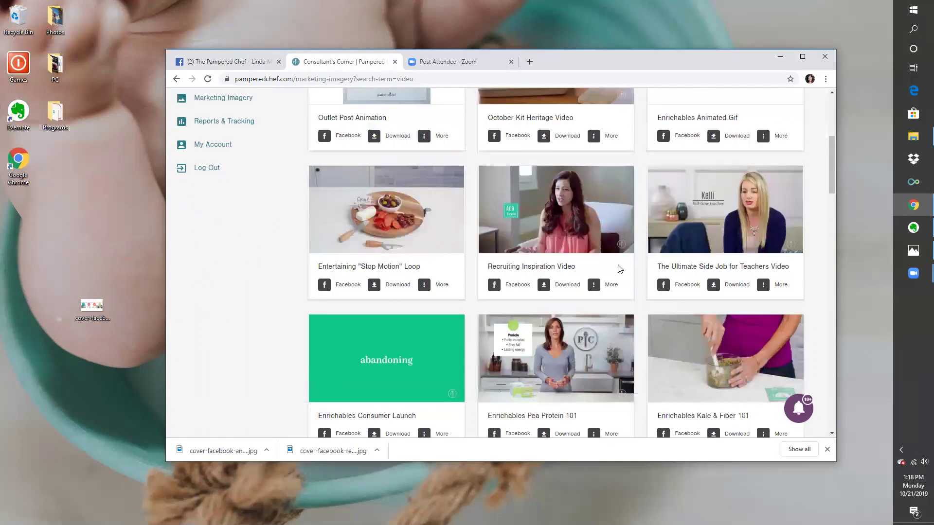
pyautogui.scroll(-9, 660, 310)
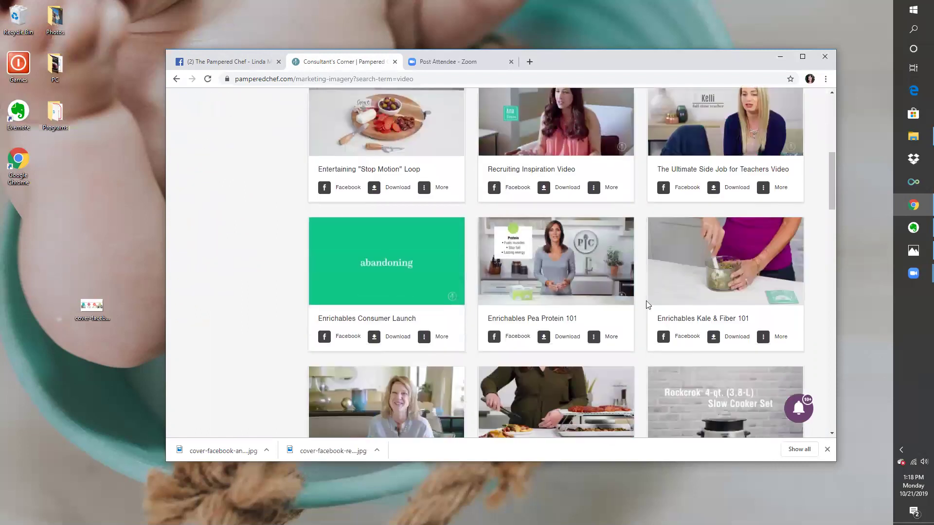
# Open the Pampered Chef page's Videos section and load more of its videos.
pyautogui.click(225, 61)
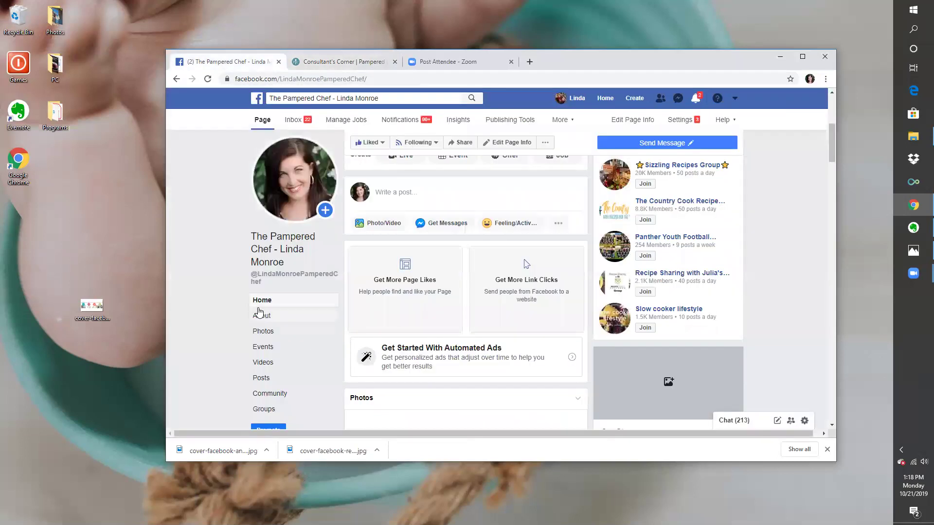
pyautogui.scroll(-2, 263, 292)
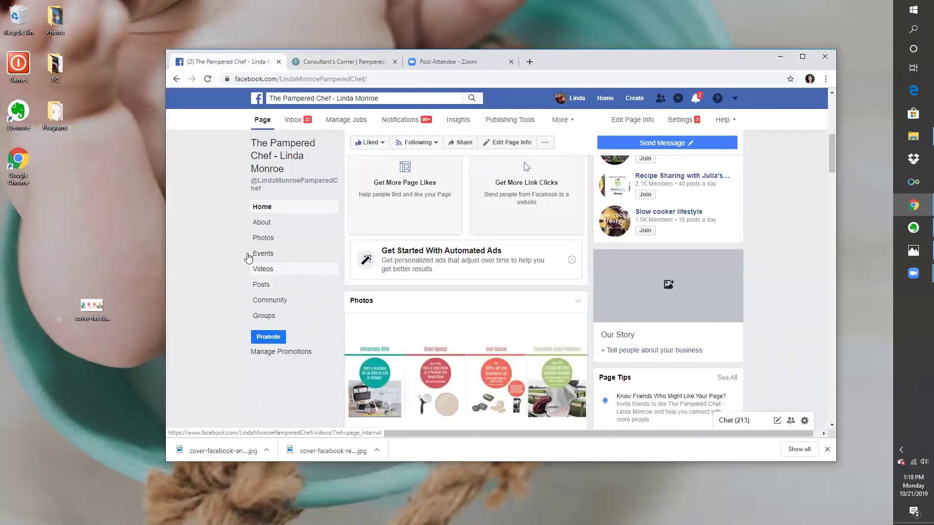
pyautogui.click(259, 274)
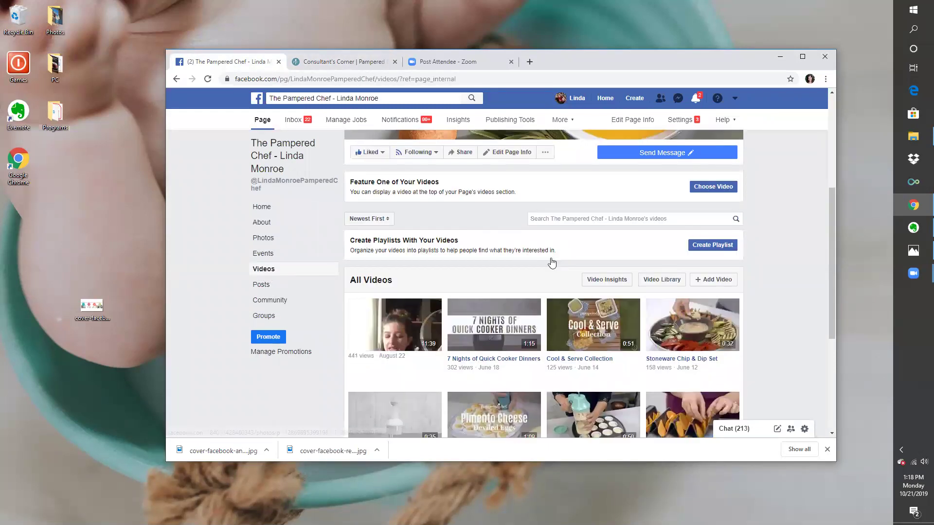
pyautogui.scroll(-3, 551, 261)
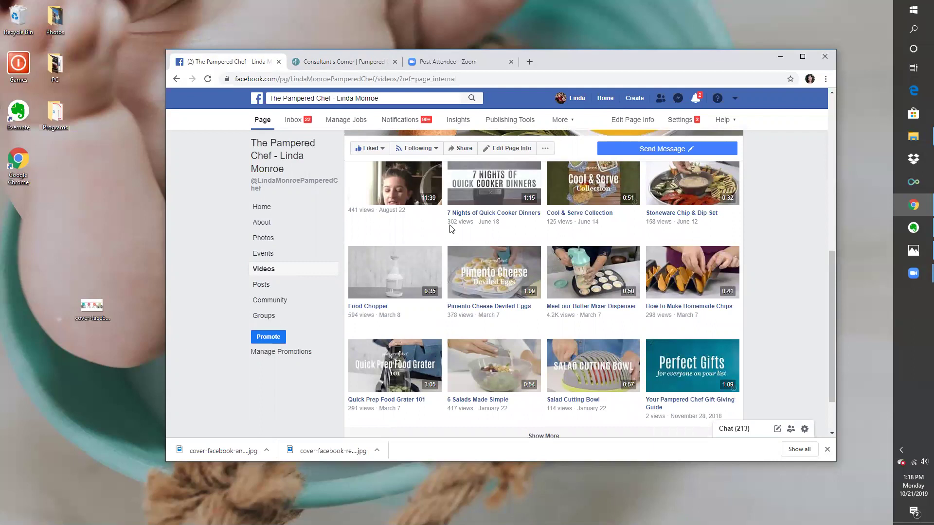
pyautogui.scroll(-2, 638, 320)
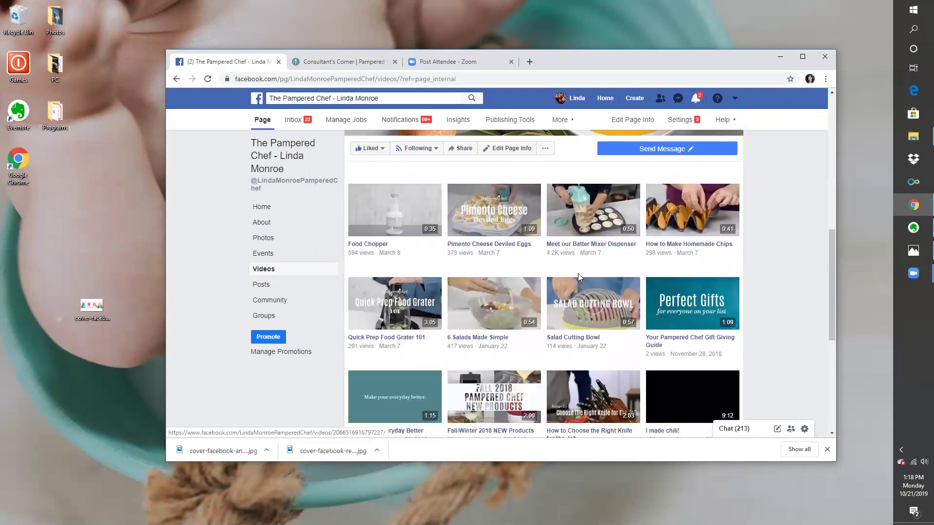
pyautogui.scroll(-5, 579, 274)
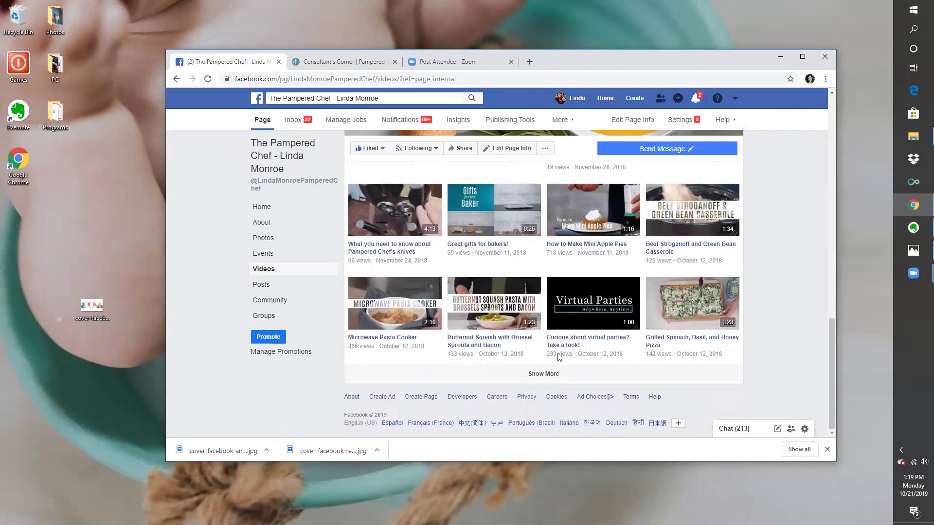
pyautogui.scroll(15, 559, 358)
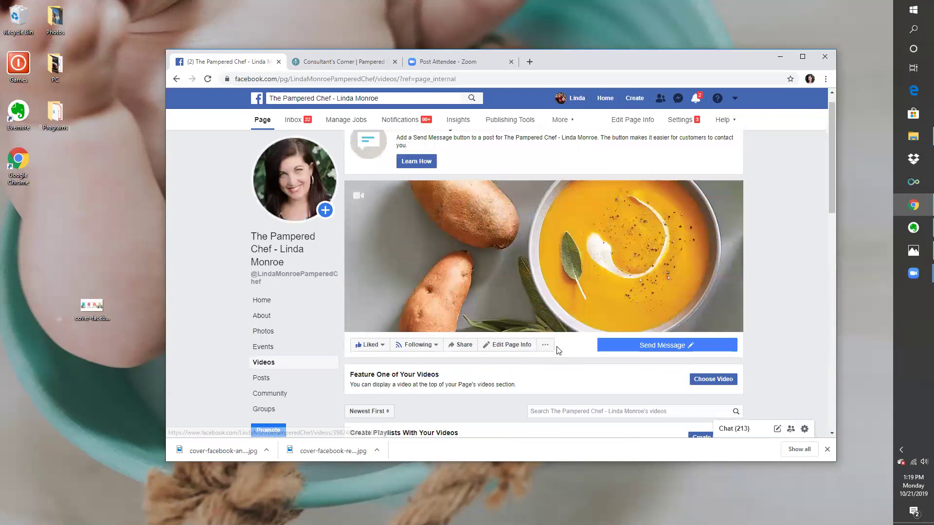
pyautogui.scroll(-8, 558, 350)
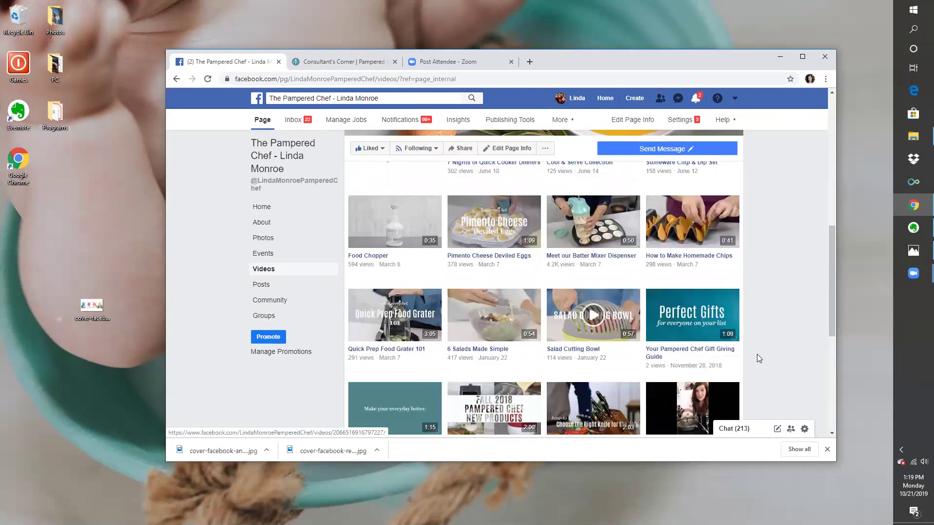
pyautogui.scroll(-3, 766, 359)
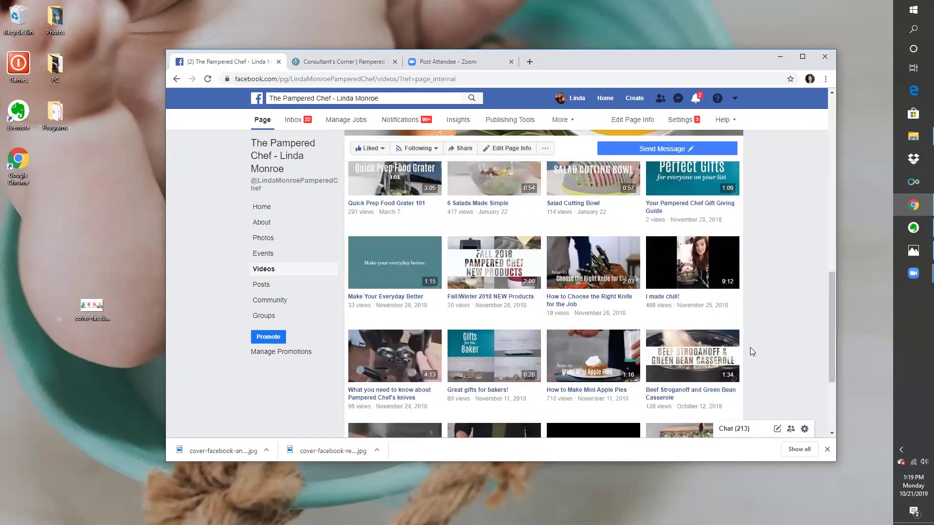
pyautogui.scroll(-3, 748, 347)
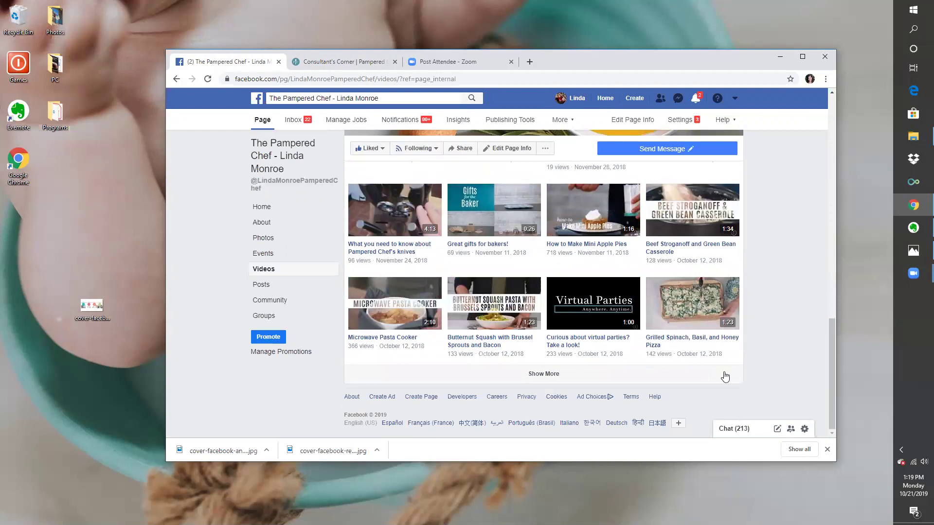
pyautogui.scroll(10, 747, 366)
pyautogui.scroll(6, 748, 366)
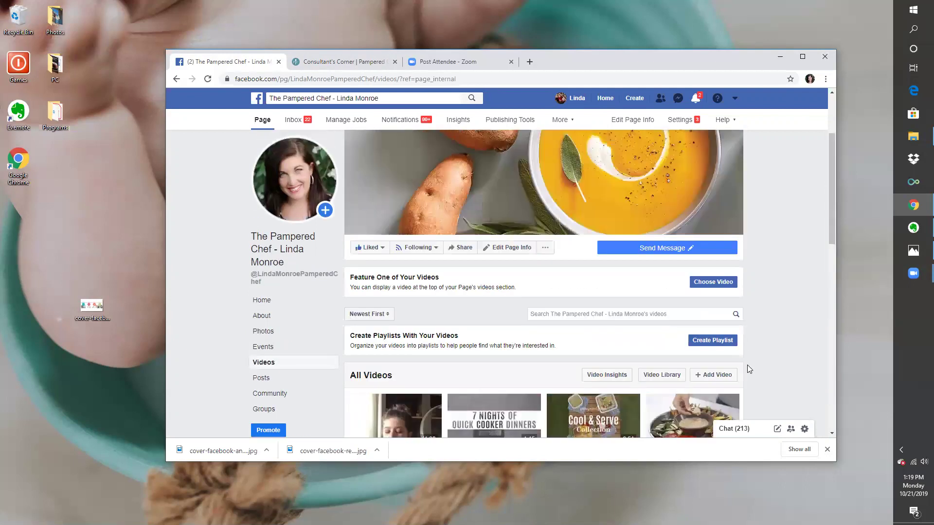
pyautogui.scroll(-10, 748, 365)
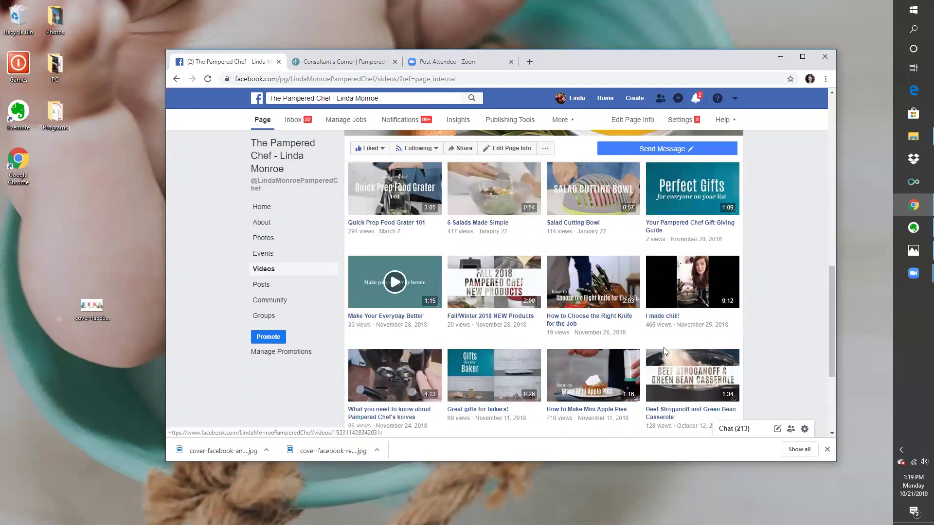
pyautogui.scroll(-1, 762, 365)
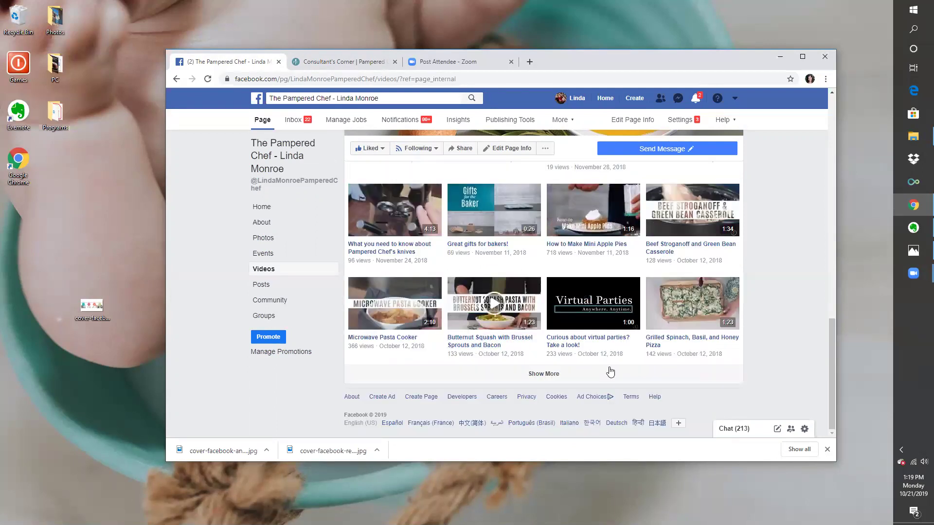
pyautogui.click(543, 374)
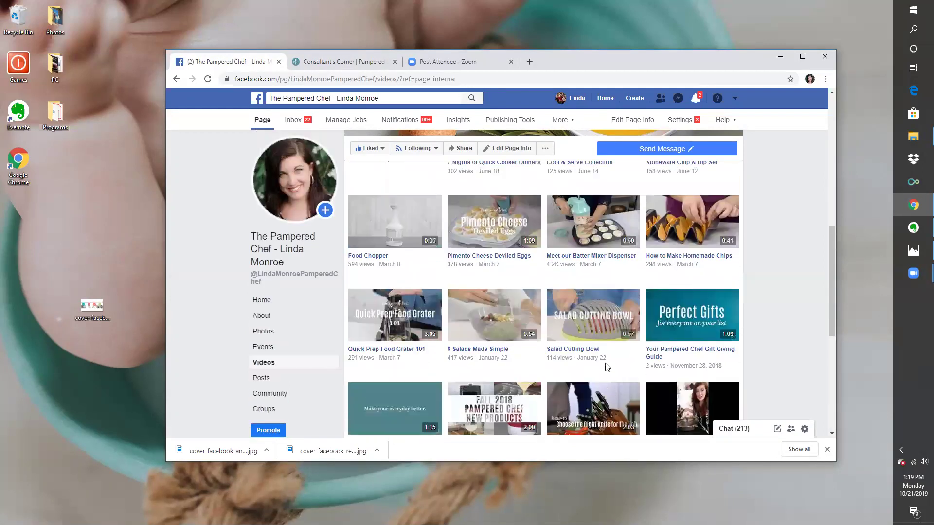
pyautogui.scroll(10, 607, 367)
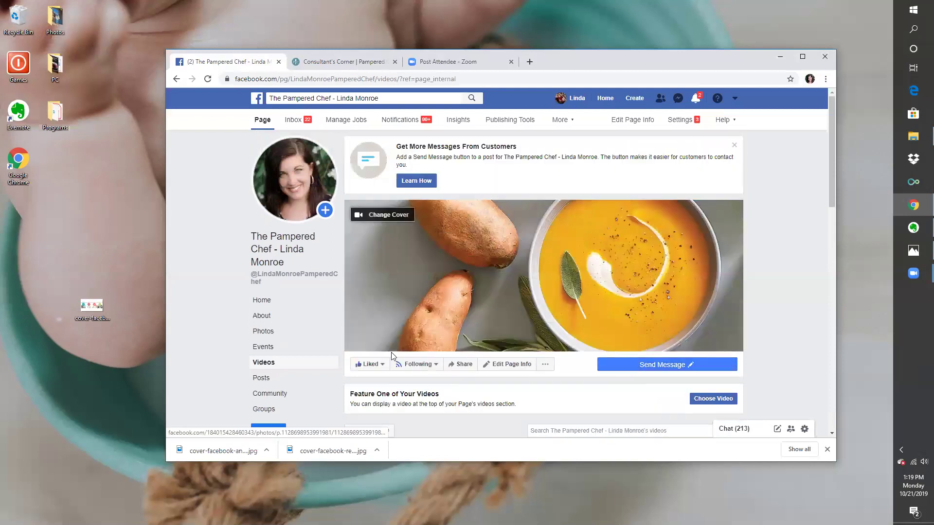
pyautogui.scroll(-4, 389, 312)
pyautogui.scroll(4, 432, 309)
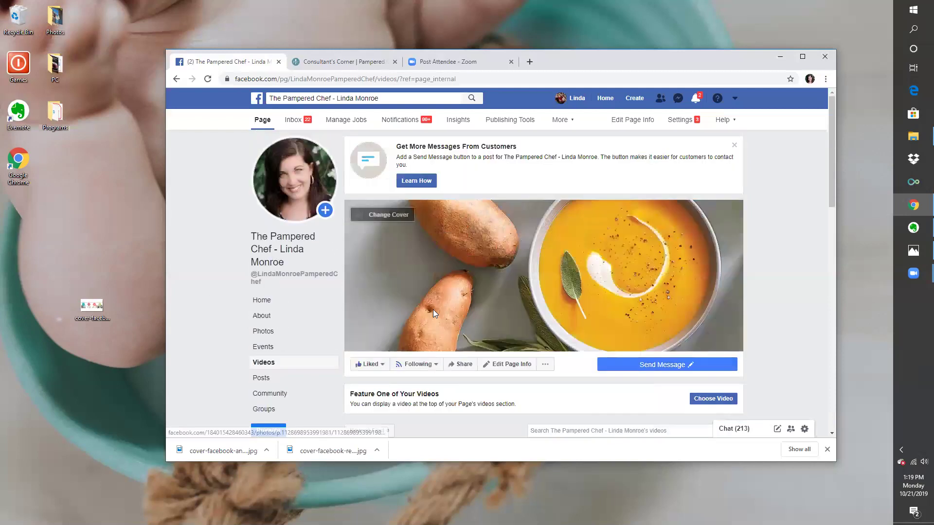
pyautogui.scroll(-4, 413, 286)
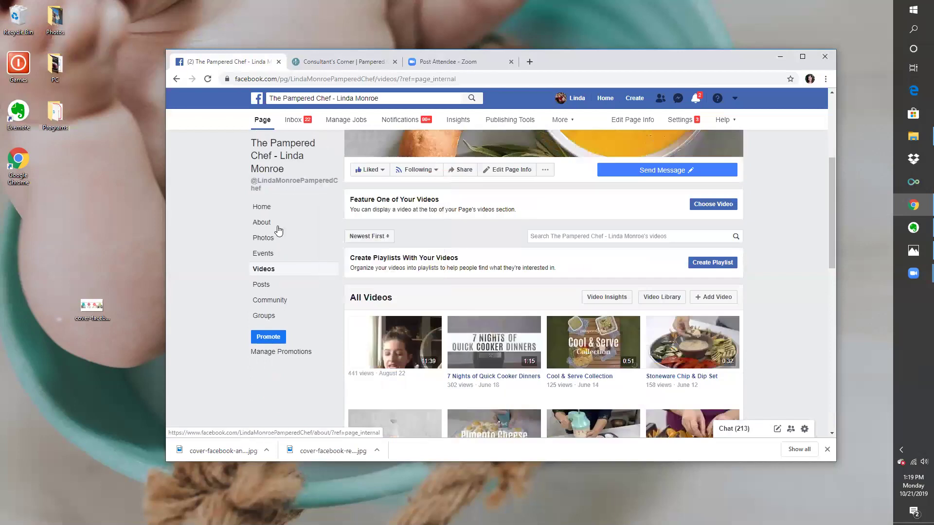
# Go to the page's Posts, then its Photos albums, including Timeline Photos and Cover Photos.
pyautogui.click(267, 288)
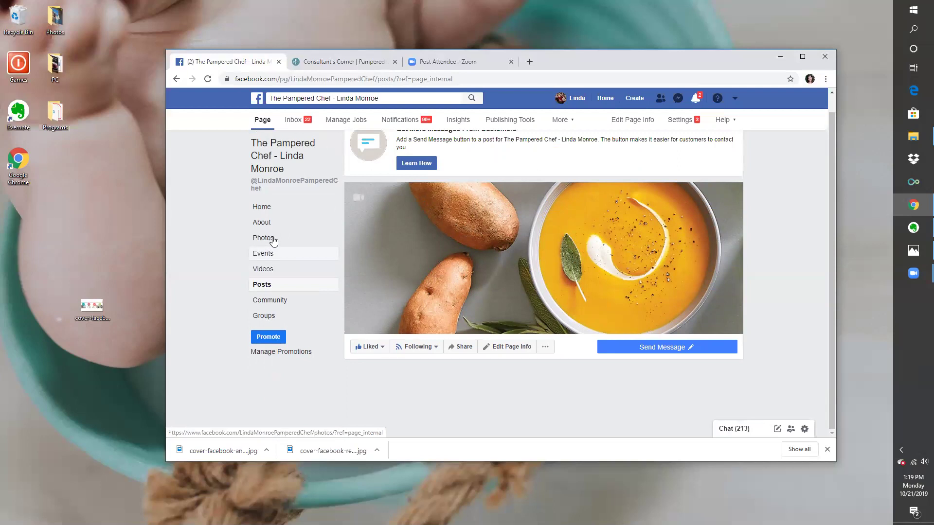
pyautogui.click(272, 240)
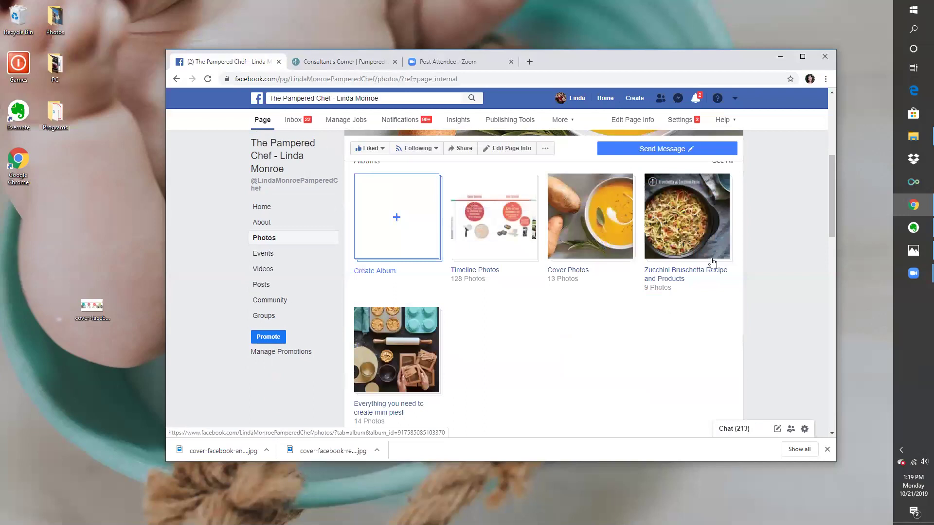
pyautogui.scroll(5, 486, 233)
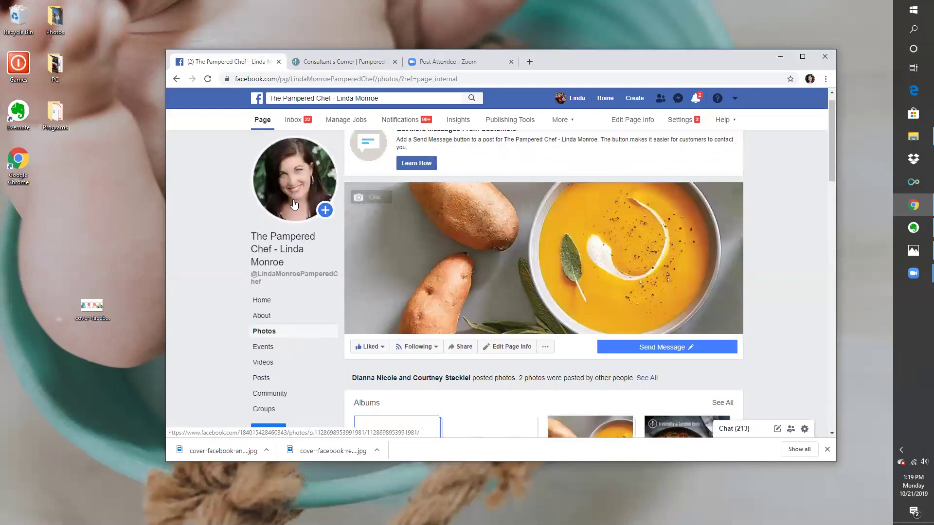
# From the page's Home, show its Groups list with Cathy's, Christy's, Isela's and Megan's party groups.
pyautogui.click(264, 122)
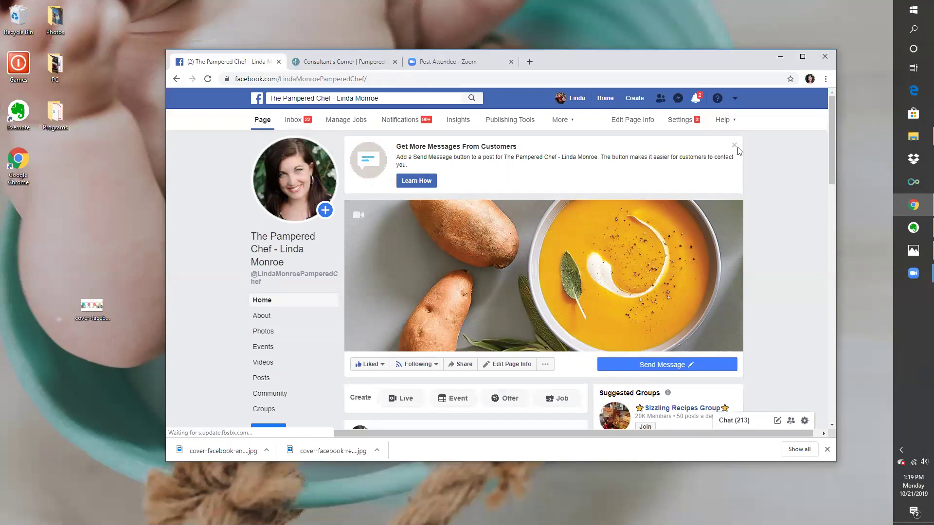
pyautogui.scroll(-3, 287, 332)
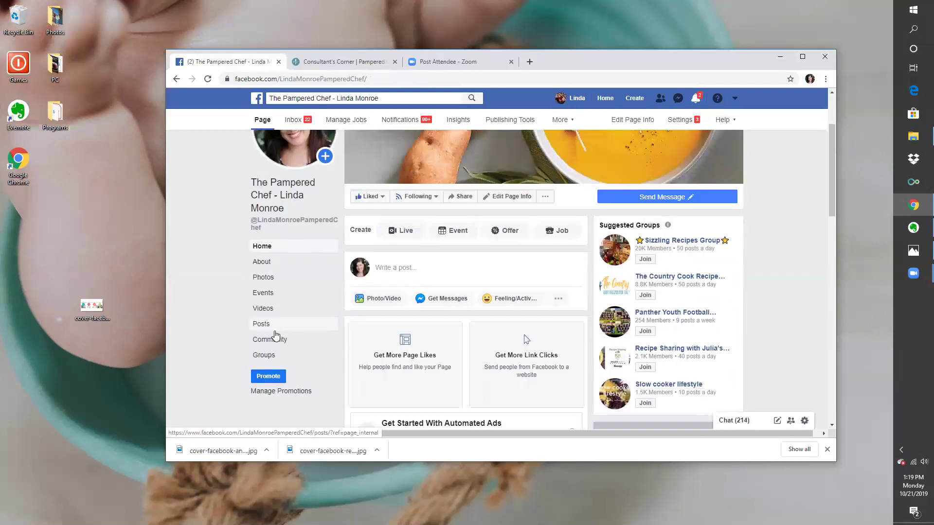
pyautogui.scroll(-1, 292, 316)
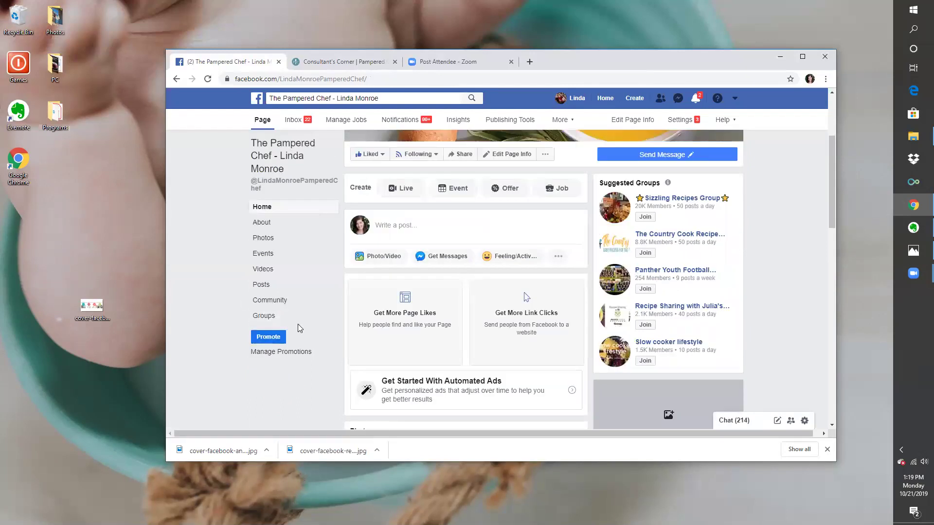
pyautogui.click(265, 317)
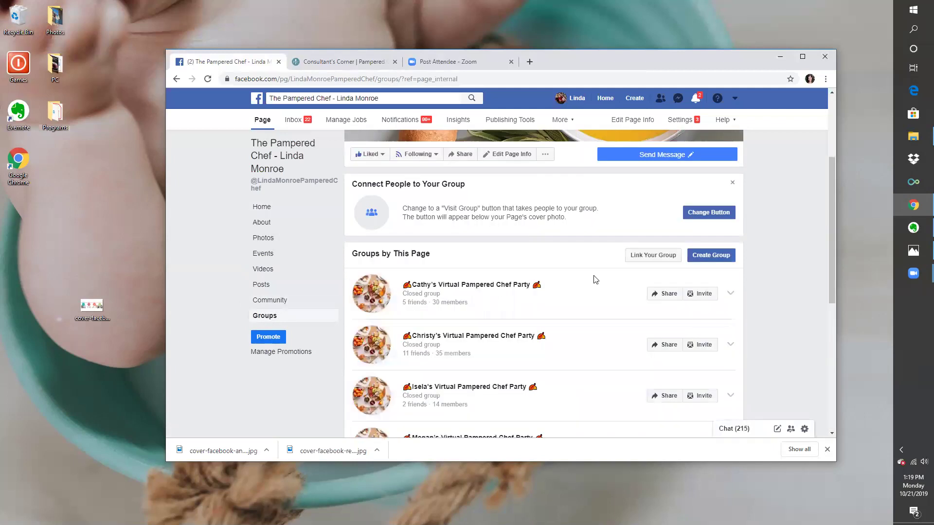
pyautogui.scroll(-5, 591, 281)
pyautogui.scroll(-2, 574, 292)
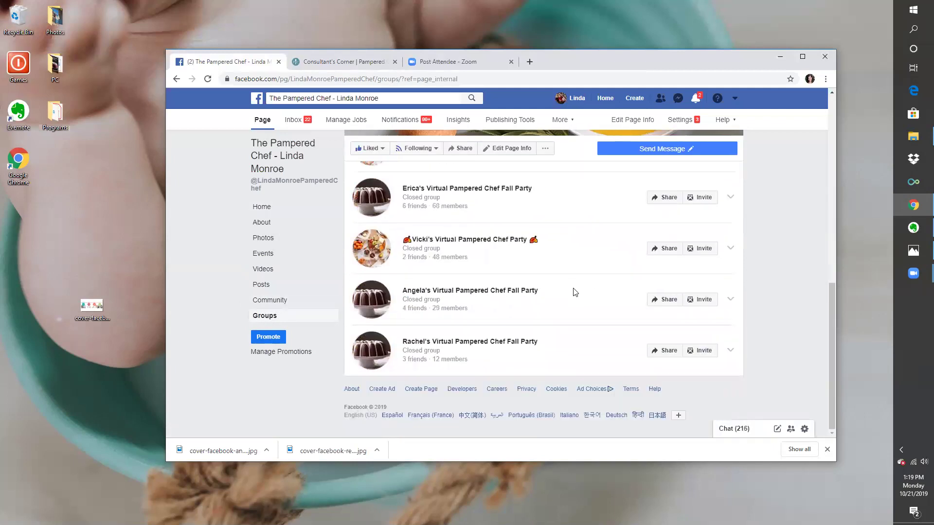
pyautogui.scroll(10, 574, 291)
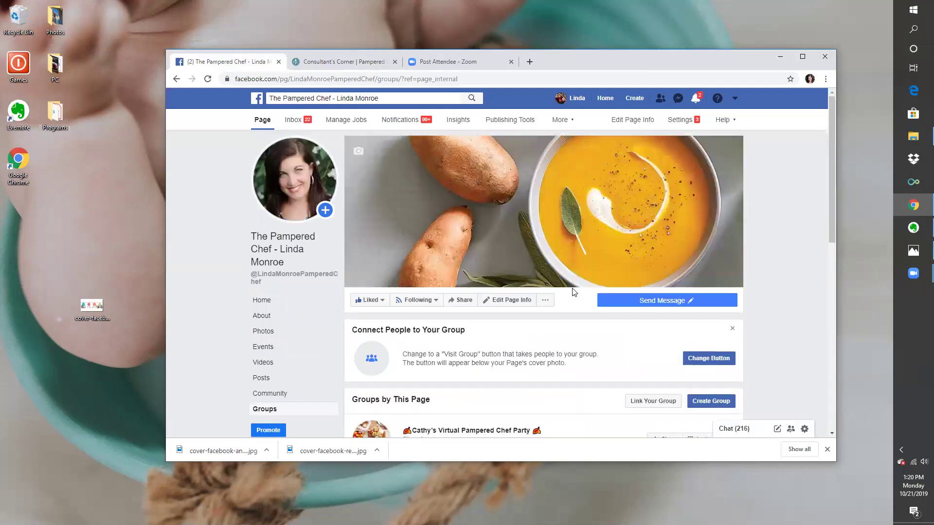
pyautogui.scroll(-4, 574, 292)
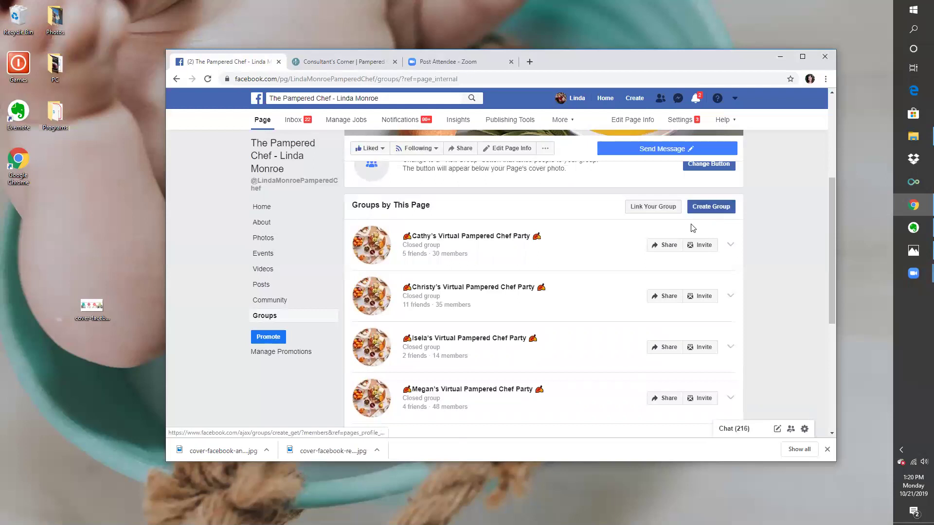
# Create a new closed group named 'November Batch Party Group'.
pyautogui.click(710, 209)
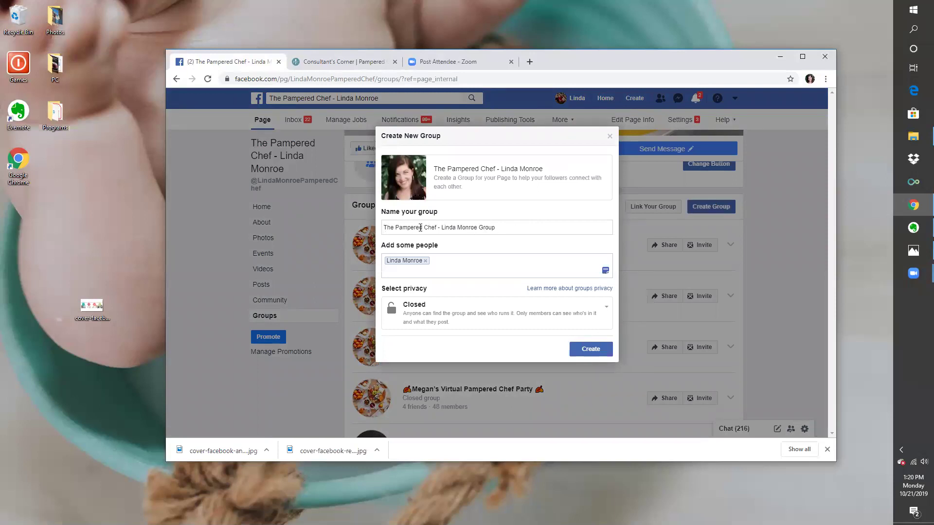
pyautogui.moveTo(420, 227); pyautogui.dragTo(548, 231)
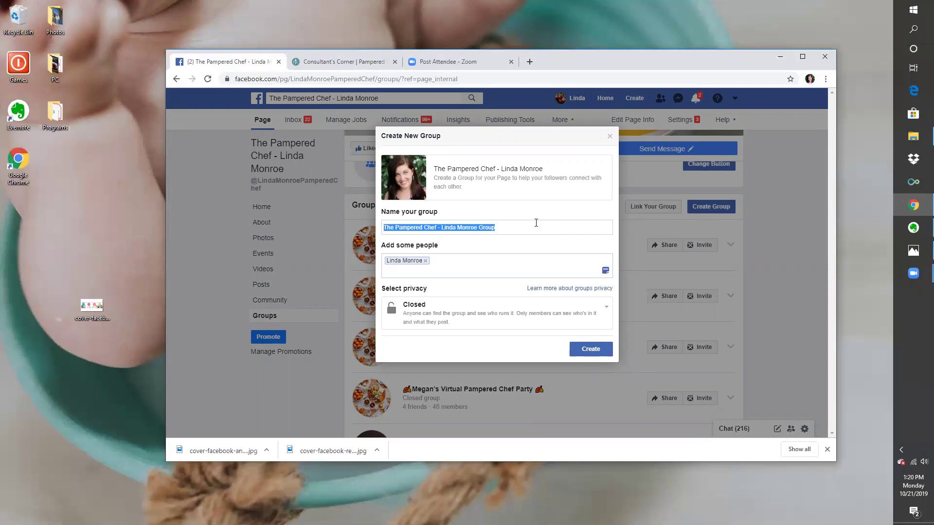
pyautogui.write('November')
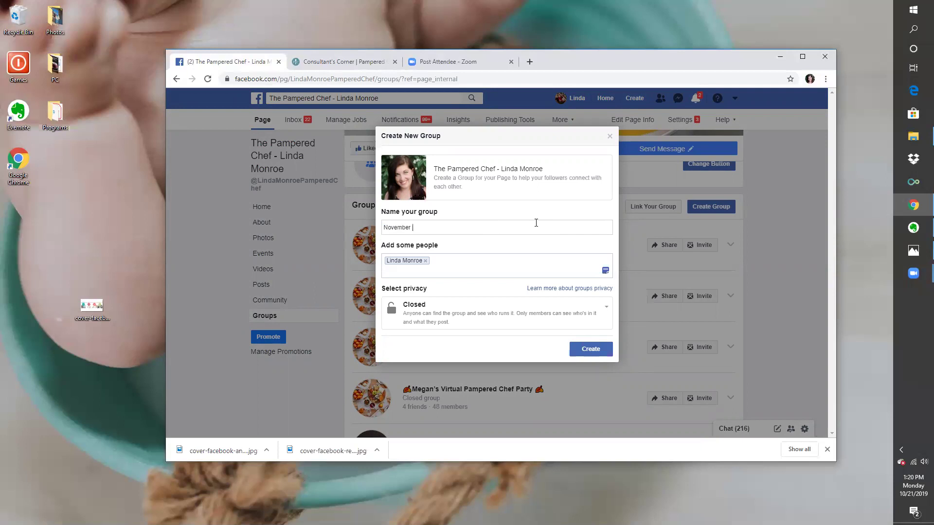
pyautogui.write(' Batch Party Group')
pyautogui.click(601, 354)
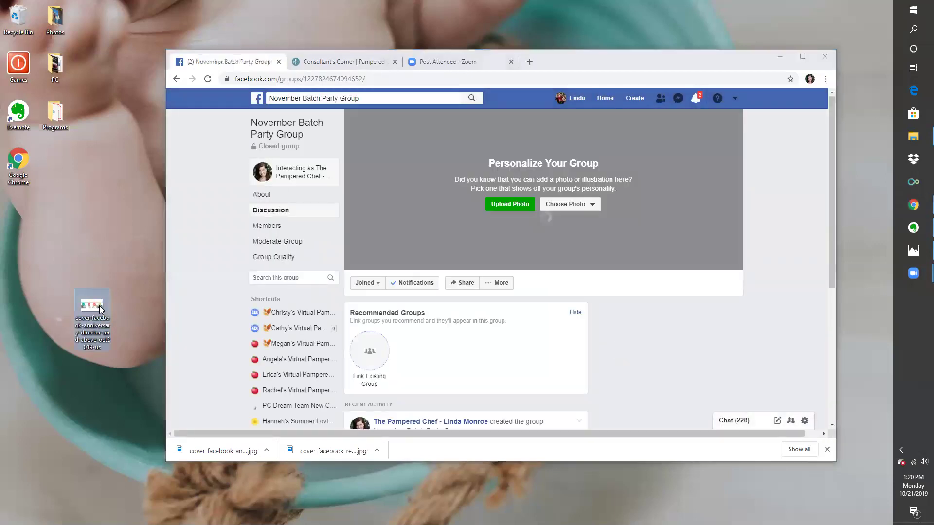
# Return to the Consultant's Corner Marketing Imagery results.
pyautogui.moveTo(100, 306); pyautogui.dragTo(107, 302)
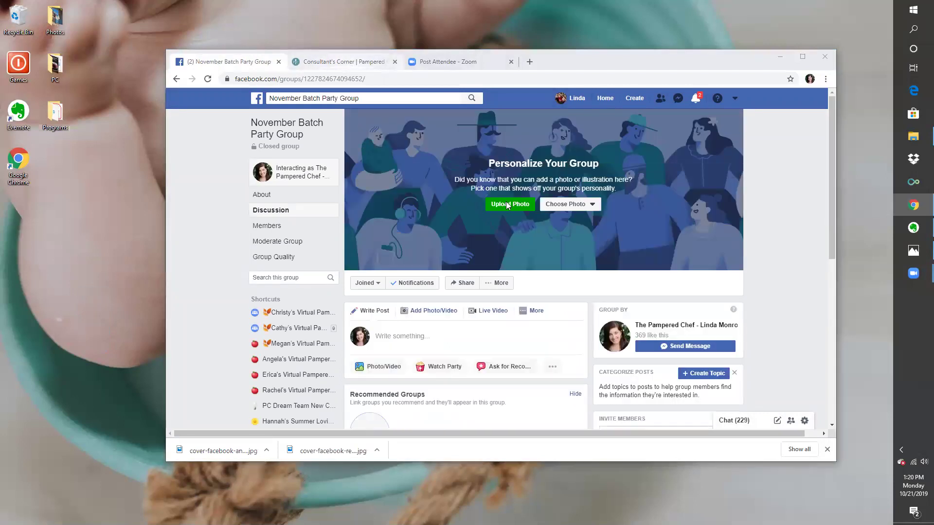
pyautogui.hotkey('ctrl', 'Tab')
pyautogui.scroll(10, 506, 199)
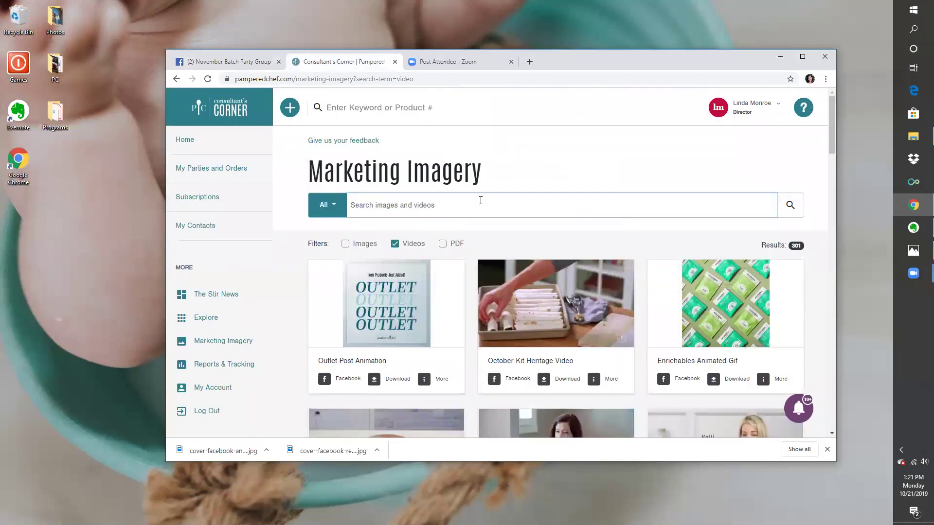
# Search Marketing Imagery for 'cover', showing images only and excluding videos.
pyautogui.click(480, 205)
pyautogui.write('cover')
pyautogui.press('Return')
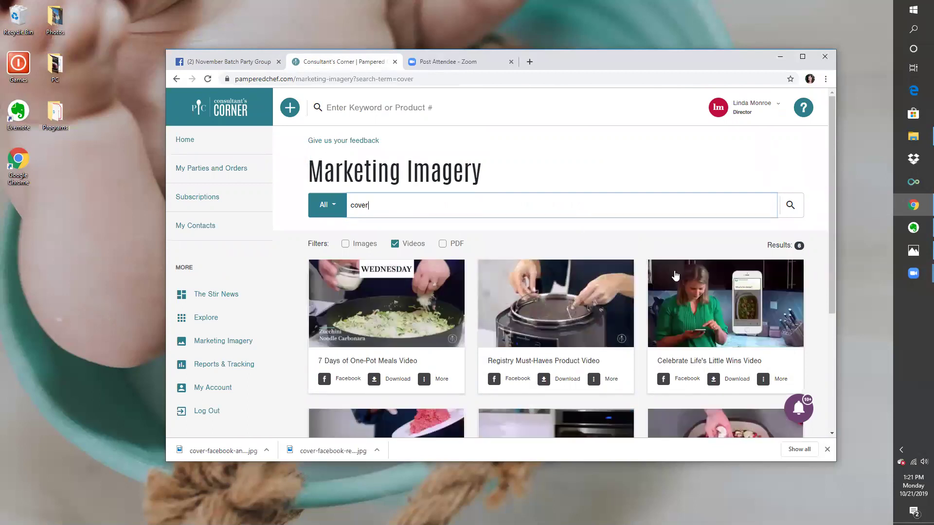
pyautogui.scroll(-3, 675, 275)
pyautogui.scroll(3, 535, 263)
pyautogui.click(346, 243)
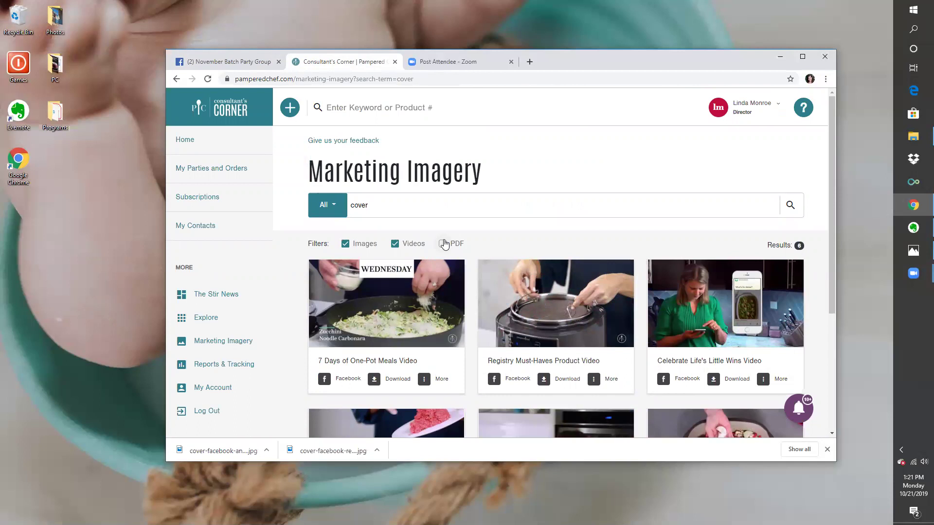
pyautogui.click(395, 244)
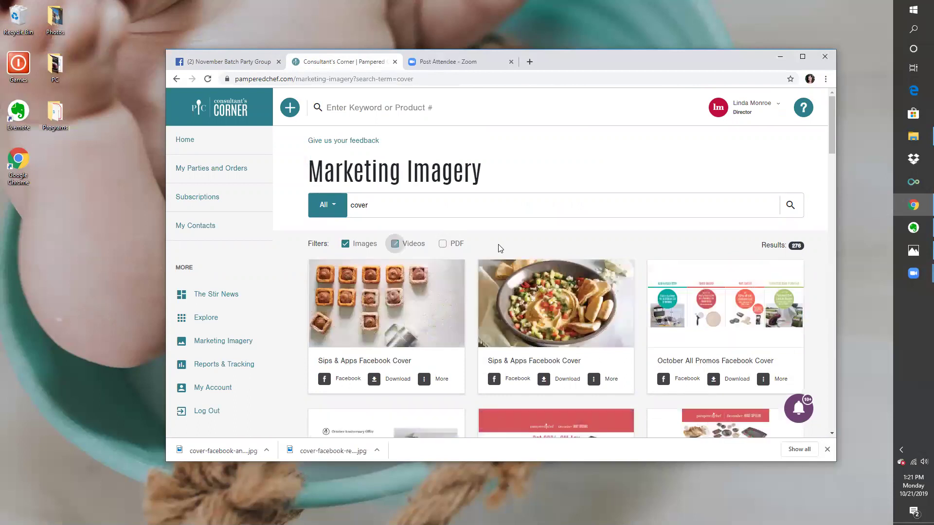
# Download the Lazy Susan & Slow Cooker Facebook Cover and copy it to the desktop.
pyautogui.scroll(-2, 500, 249)
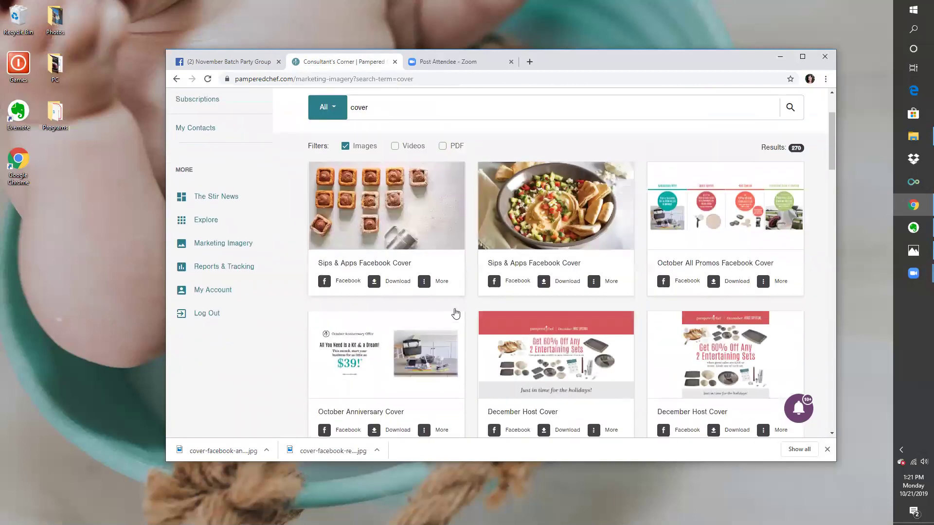
pyautogui.scroll(-10, 456, 314)
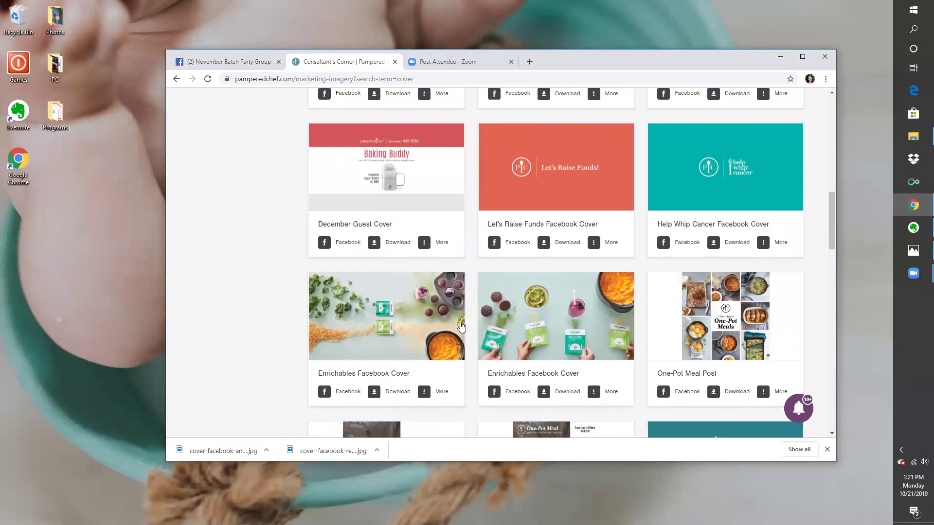
pyautogui.scroll(-5, 559, 291)
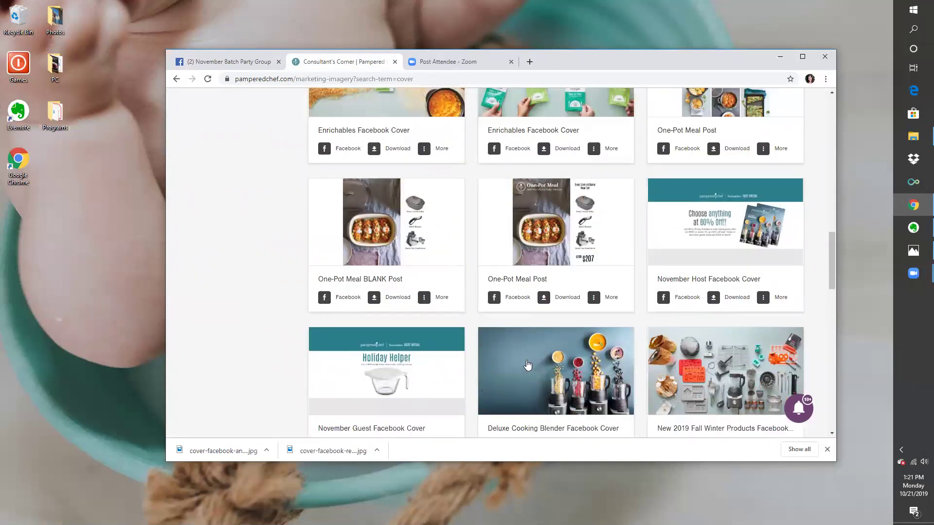
pyautogui.scroll(-3, 528, 365)
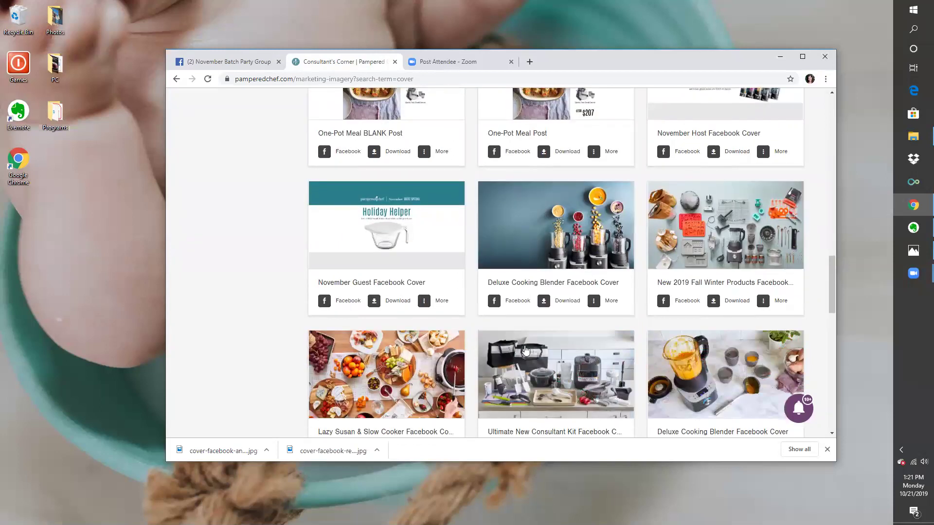
pyautogui.scroll(-3, 375, 321)
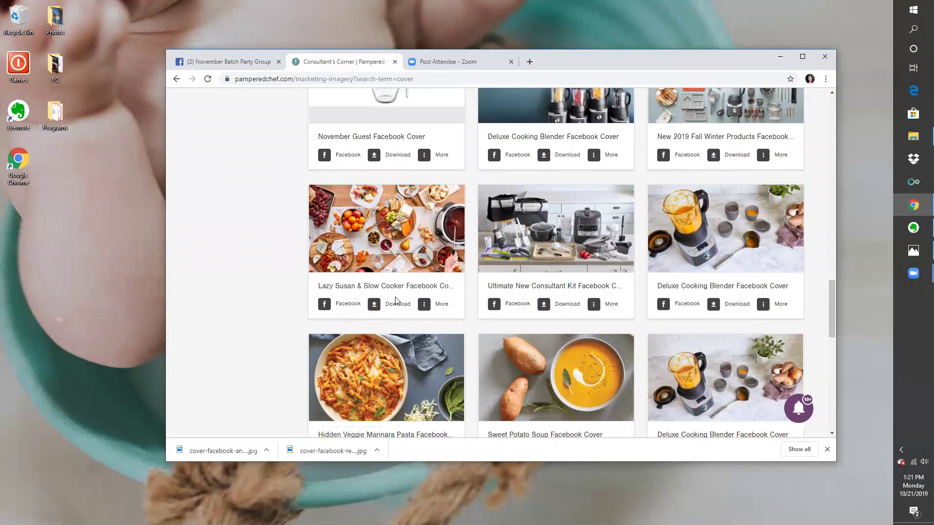
pyautogui.click(395, 301)
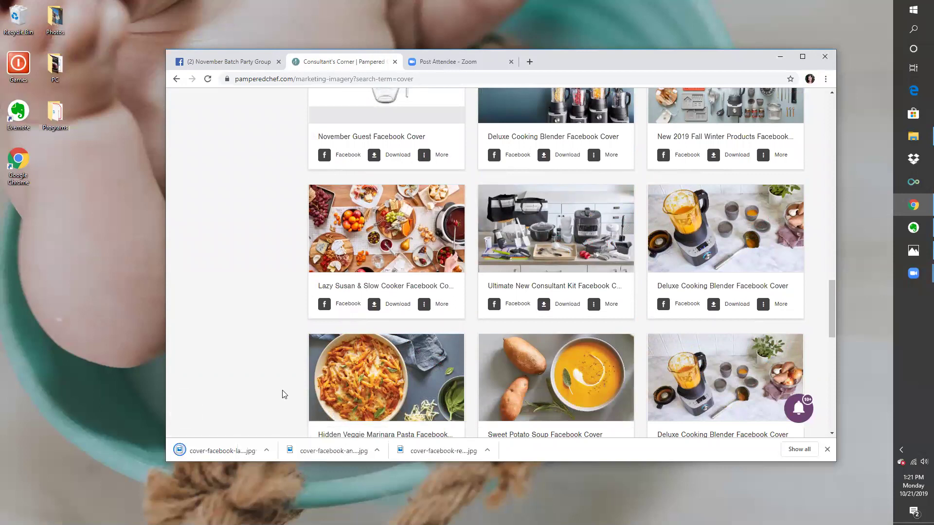
pyautogui.moveTo(238, 456); pyautogui.dragTo(111, 281)
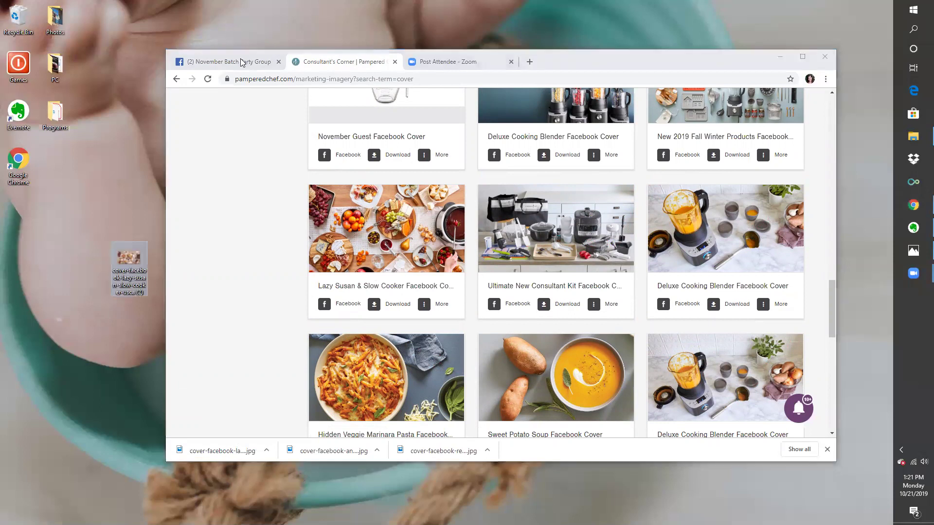
# Upload the downloaded Lazy Susan and slow cooker image as the November Batch Party Group cover photo.
pyautogui.click(252, 68)
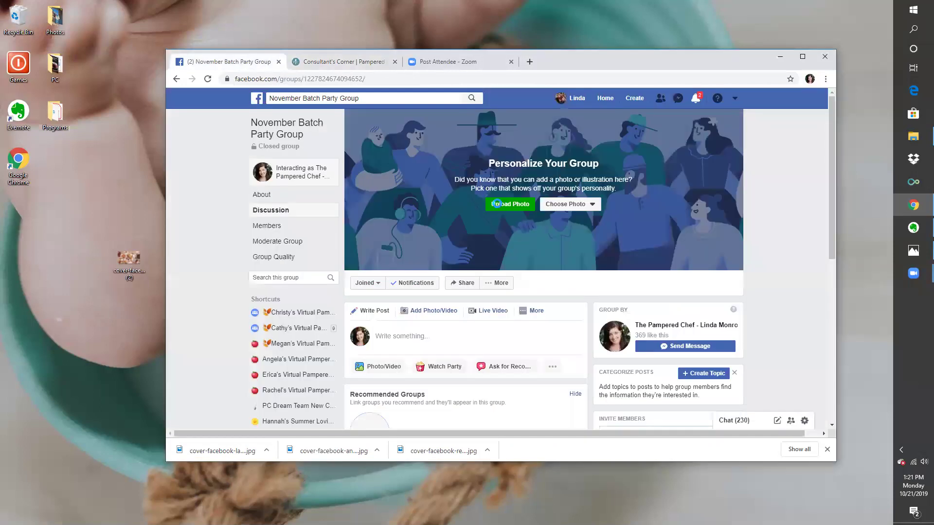
pyautogui.click(499, 203)
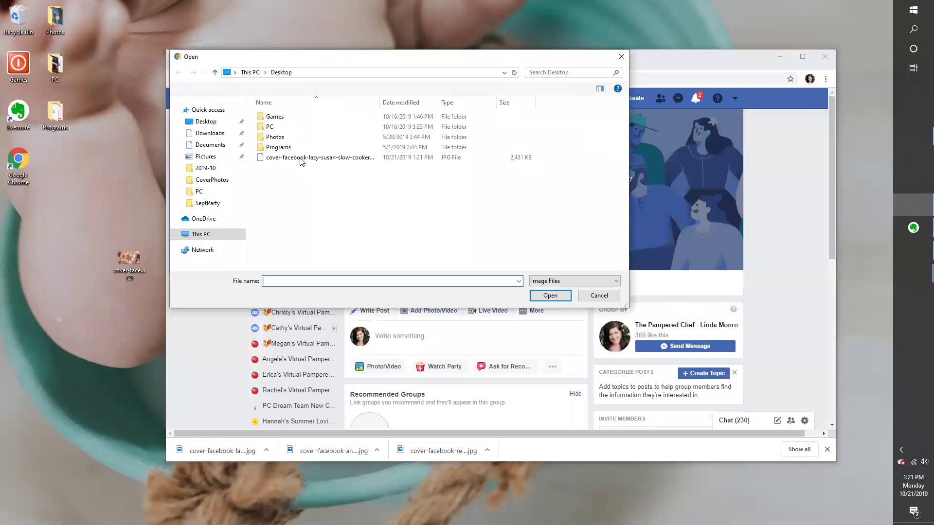
pyautogui.click(300, 157)
pyautogui.doubleClick(302, 158)
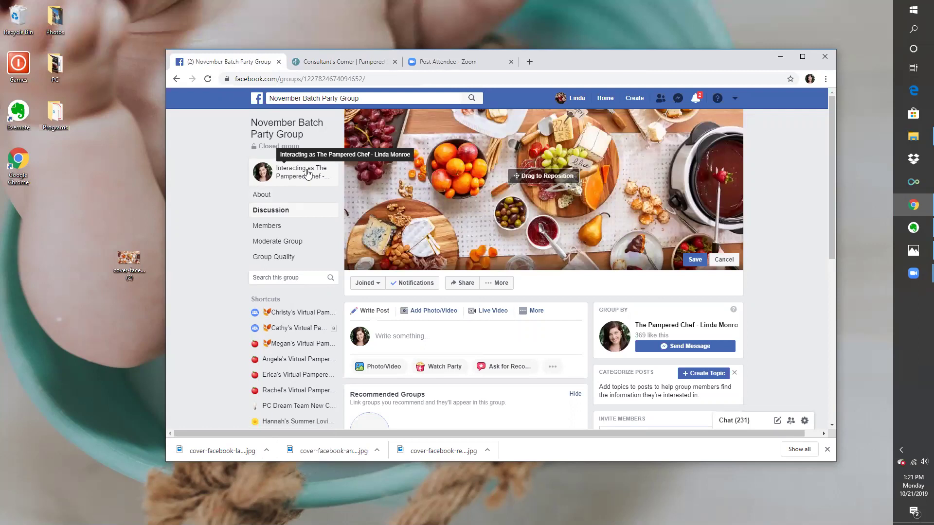
pyautogui.click(691, 263)
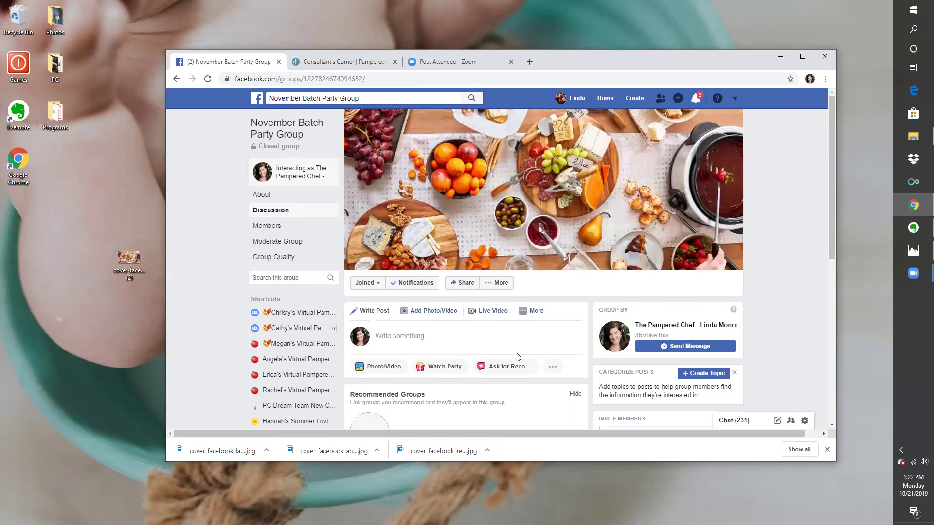
# Post 'Hello! Welcome to the party' in the November Batch Party Group as The Pampered Chef page.
pyautogui.click(446, 339)
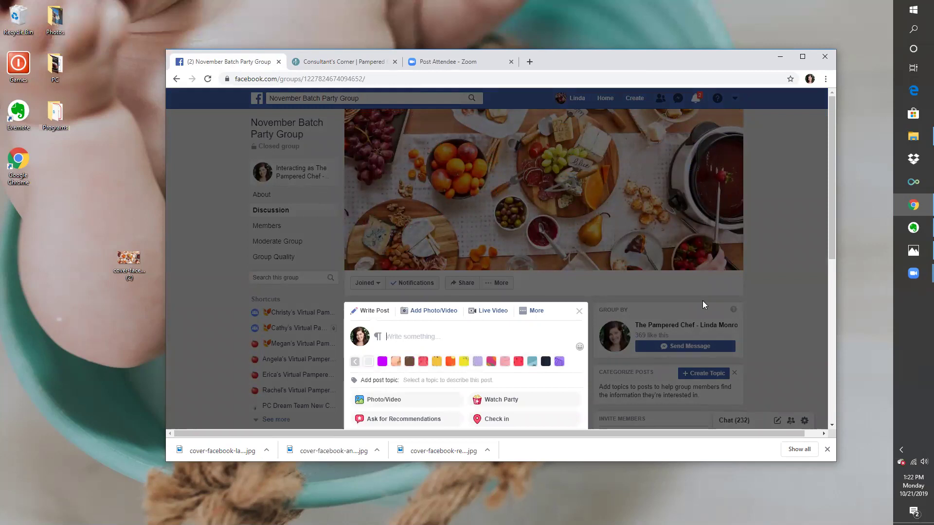
pyautogui.scroll(-2, 700, 301)
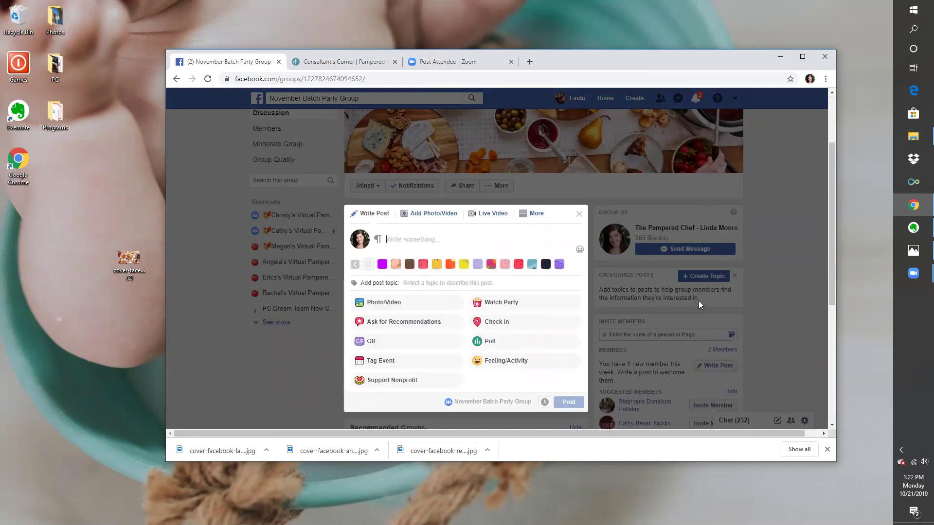
pyautogui.write('Hello!  Welcome to')
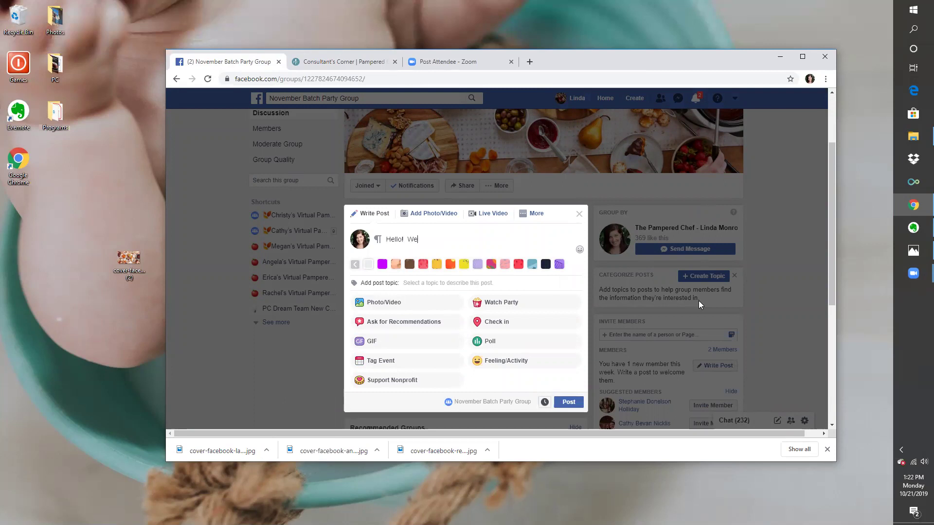
pyautogui.write(' the party!')
pyautogui.click(564, 401)
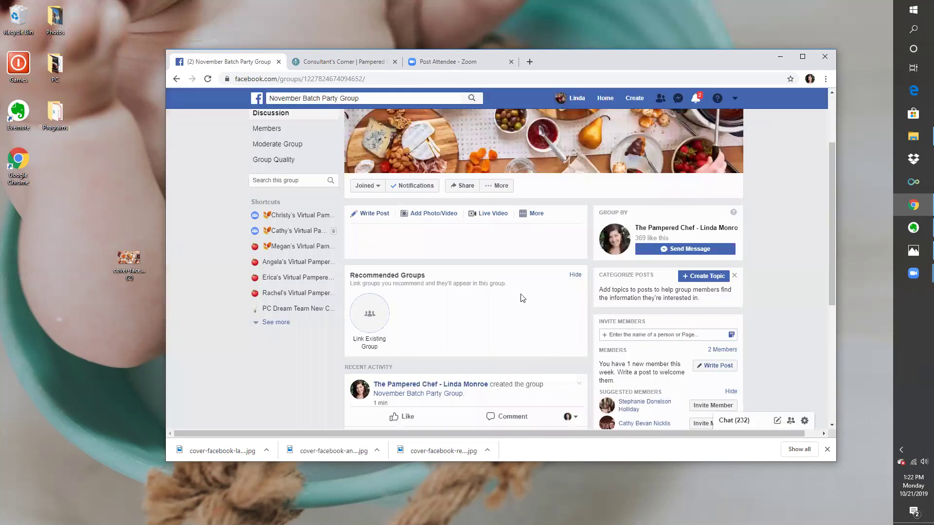
pyautogui.scroll(-2, 525, 287)
pyautogui.scroll(-1, 525, 276)
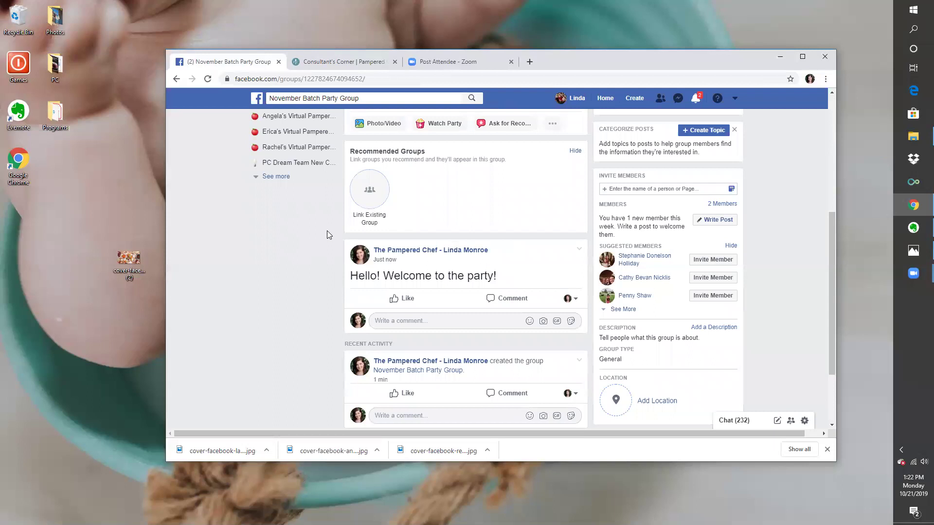
# Change the group's interaction identity from The Pampered Chef page to your personal profile.
pyautogui.scroll(3, 484, 245)
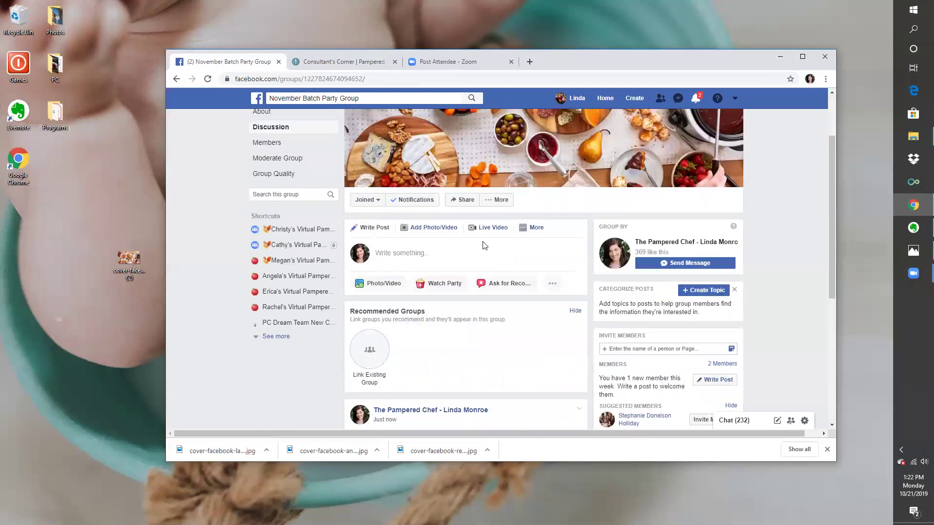
pyautogui.scroll(2, 484, 245)
pyautogui.click(297, 176)
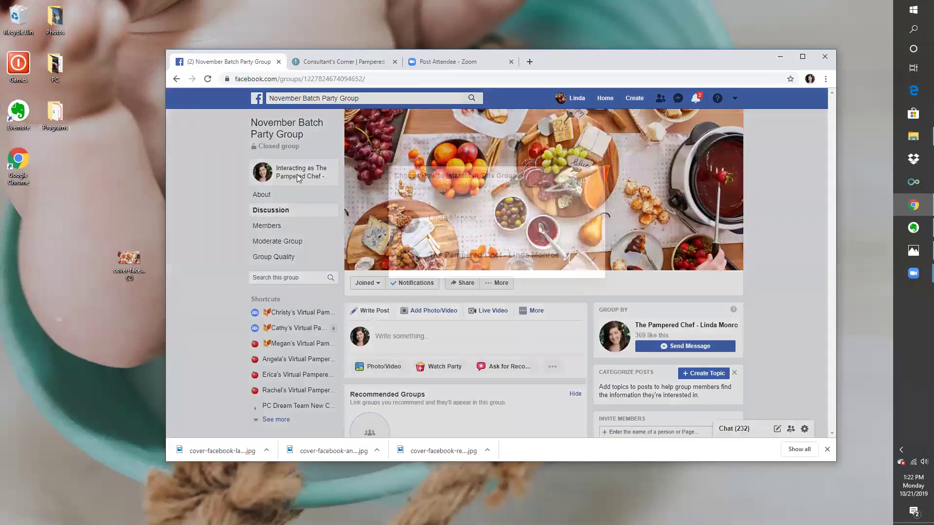
pyautogui.click(435, 227)
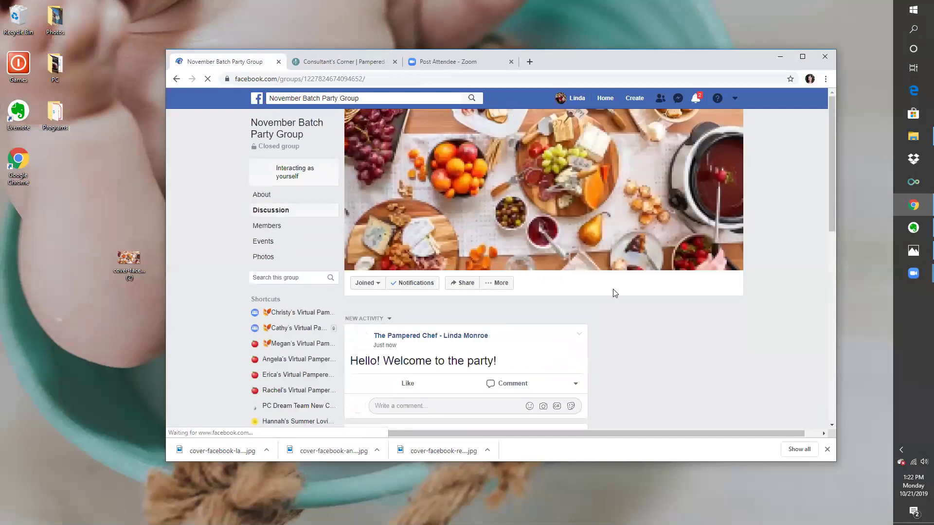
pyautogui.scroll(-2, 591, 282)
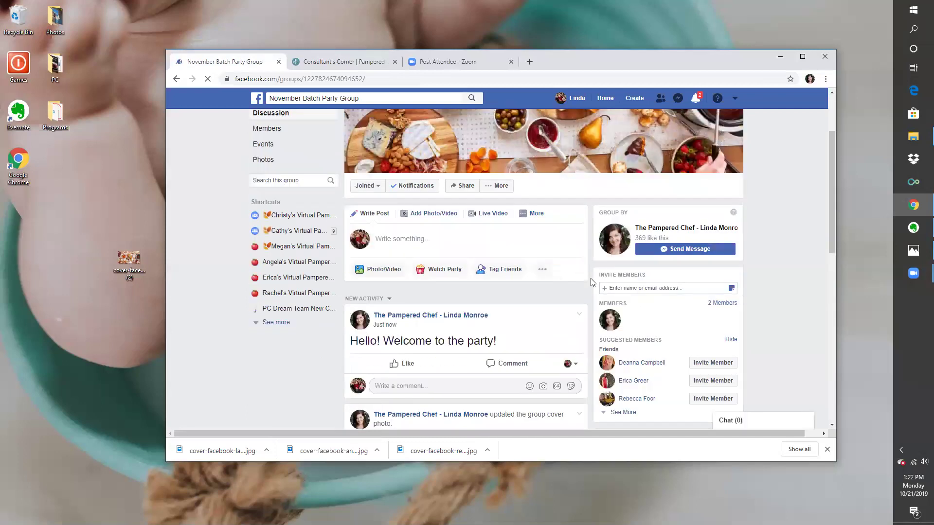
pyautogui.scroll(2, 591, 238)
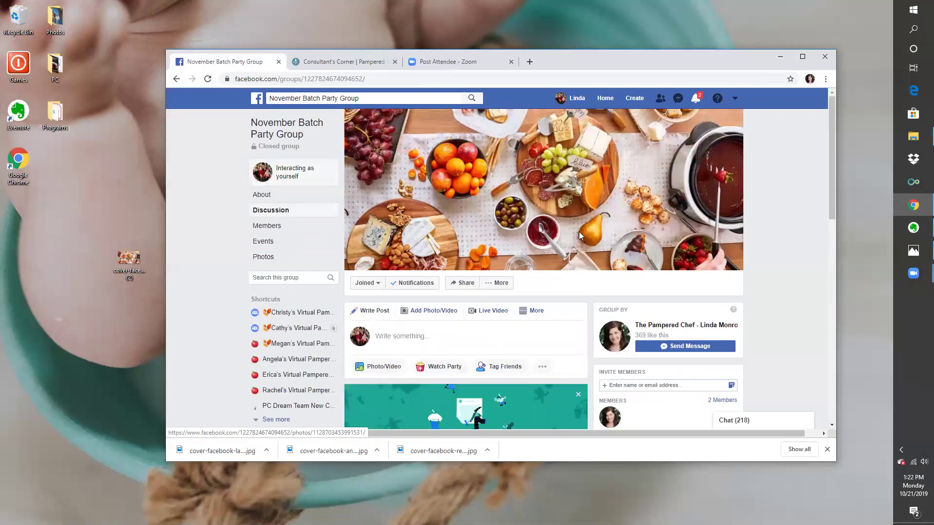
pyautogui.scroll(-10, 564, 260)
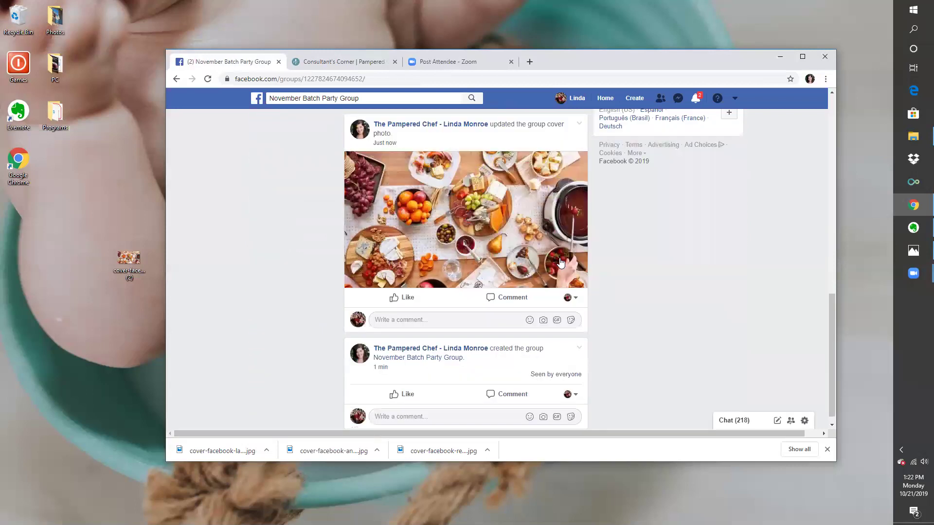
pyautogui.scroll(10, 561, 262)
pyautogui.scroll(-2, 400, 241)
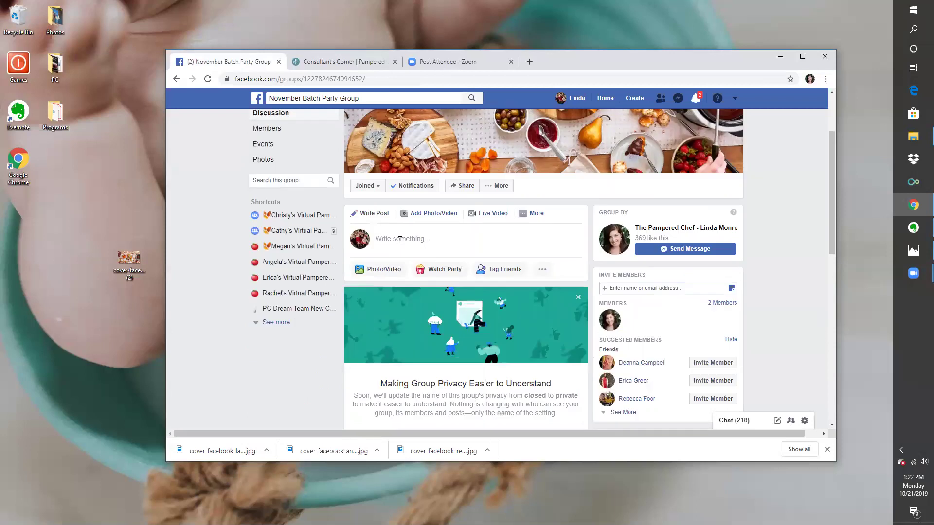
# Publish an 'Excited to be here!' post in the party group from your personal profile.
pyautogui.click(449, 239)
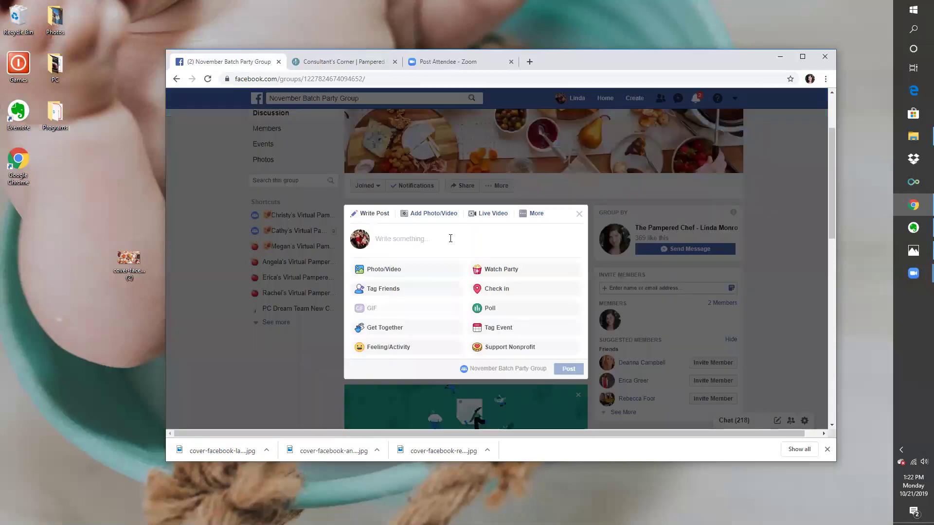
pyautogui.write('Excited ')
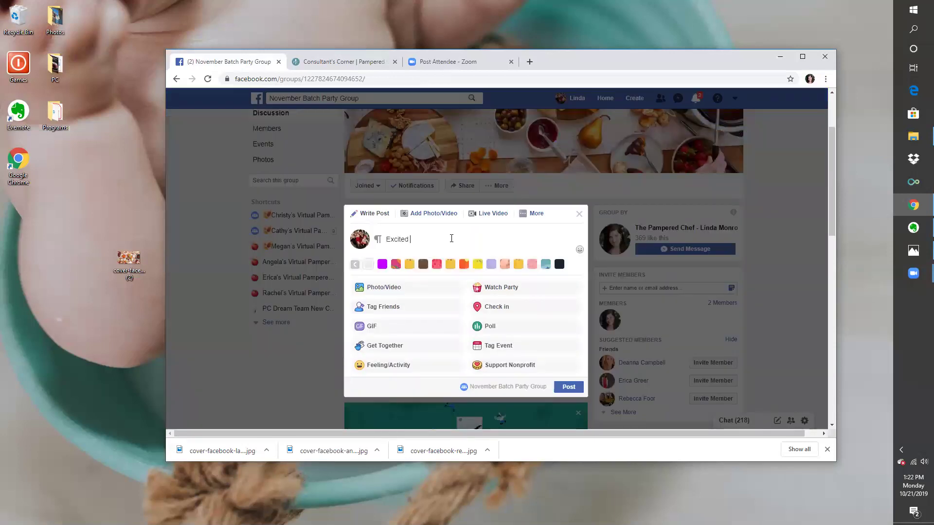
pyautogui.write('to be here!')
pyautogui.press('Return')
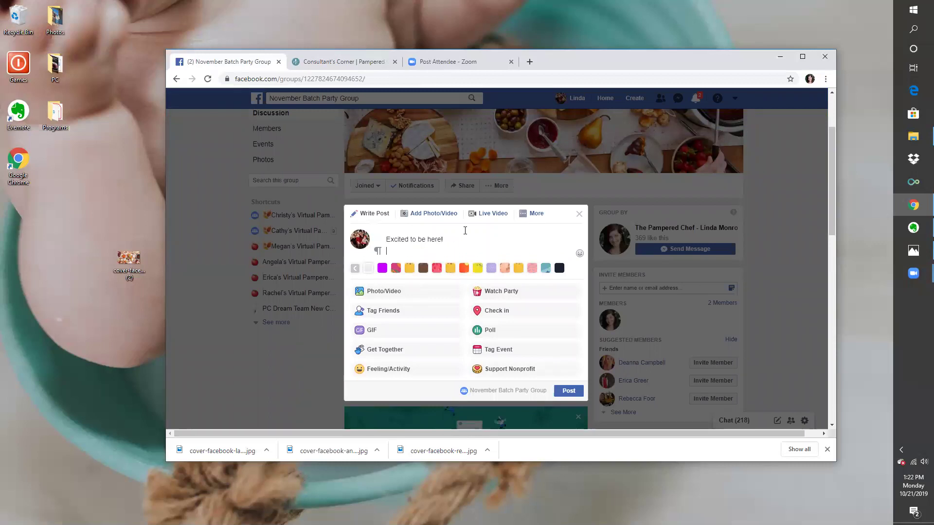
pyautogui.click(566, 396)
pyautogui.click(565, 396)
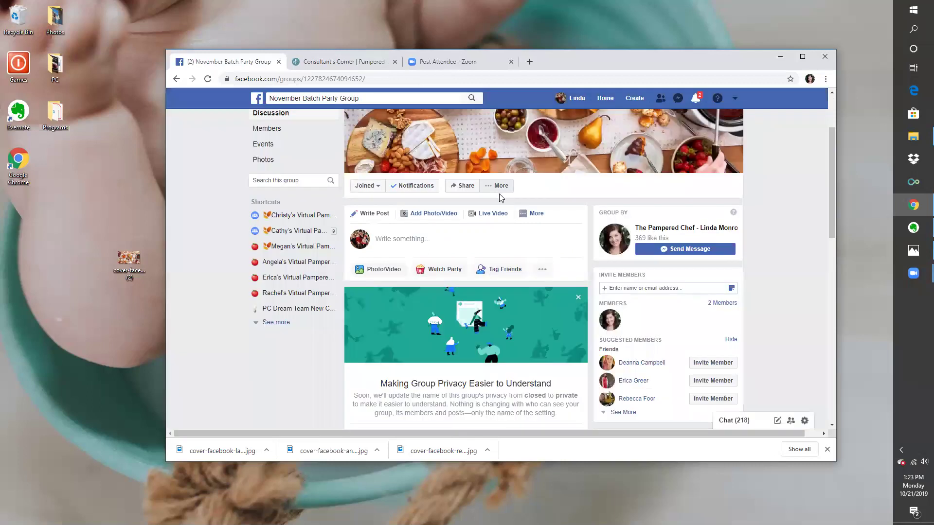
pyautogui.scroll(-2, 499, 194)
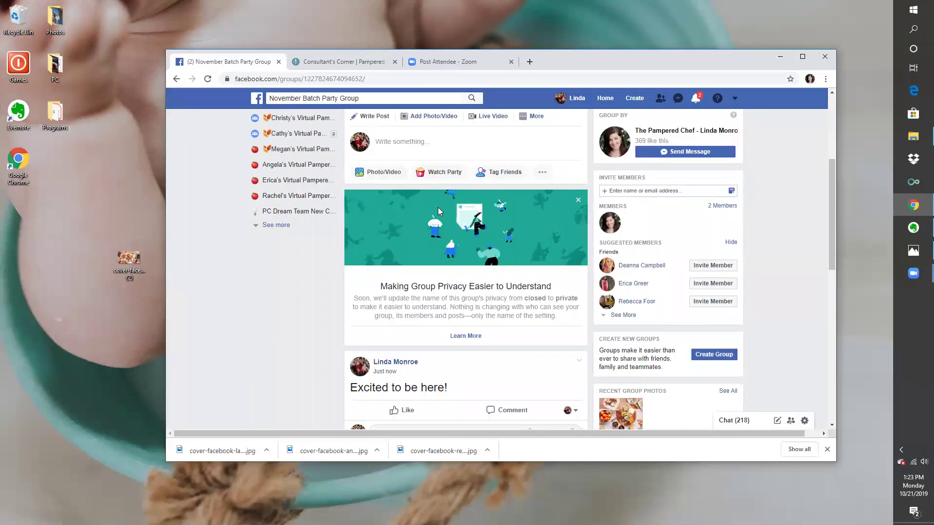
pyautogui.scroll(-3, 427, 233)
pyautogui.scroll(-3, 413, 258)
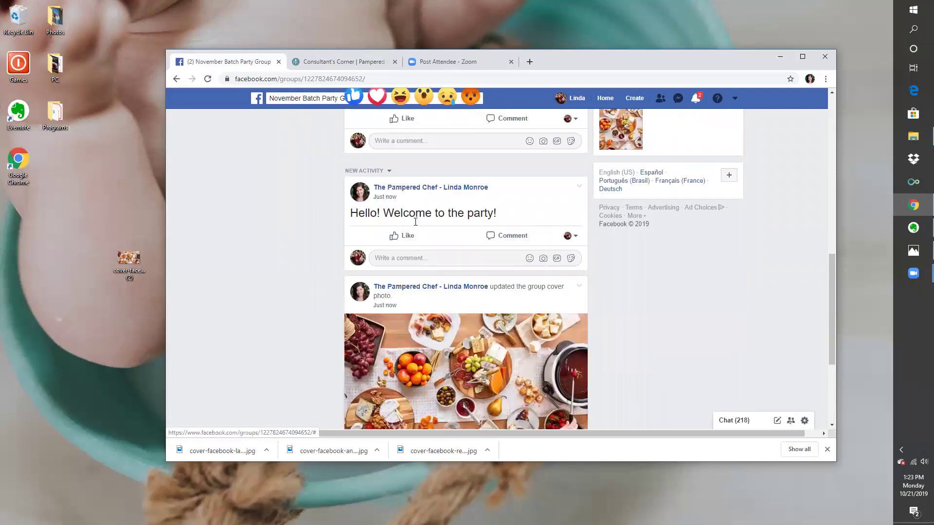
pyautogui.scroll(-2, 444, 236)
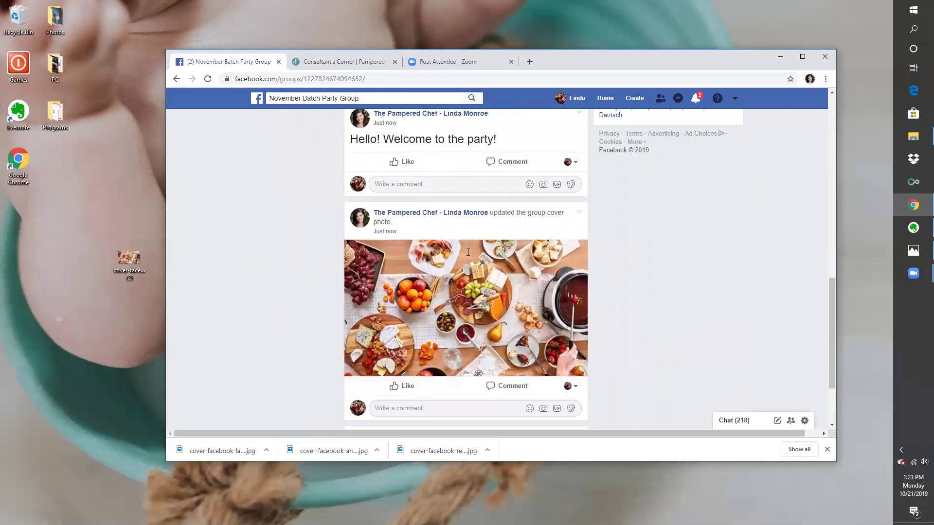
pyautogui.scroll(-2, 468, 252)
pyautogui.scroll(10, 470, 252)
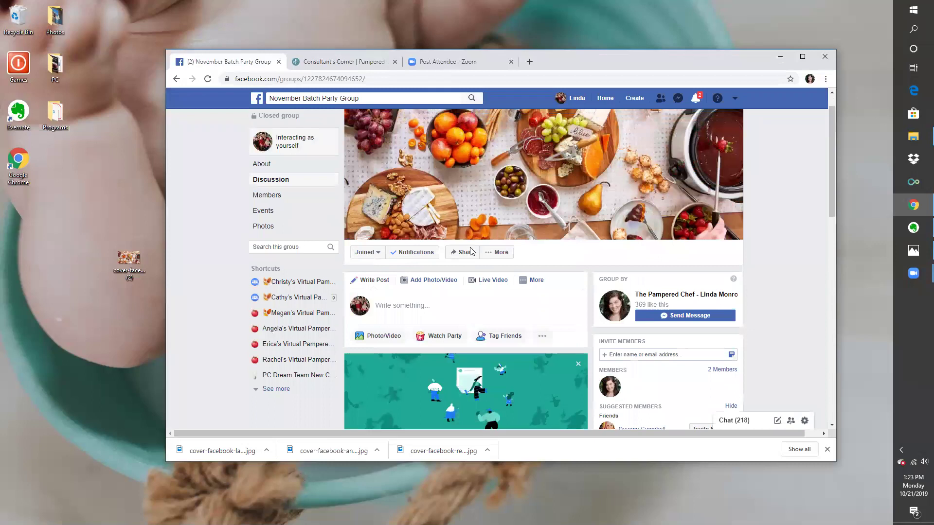
pyautogui.scroll(-9, 470, 251)
pyautogui.scroll(2, 396, 267)
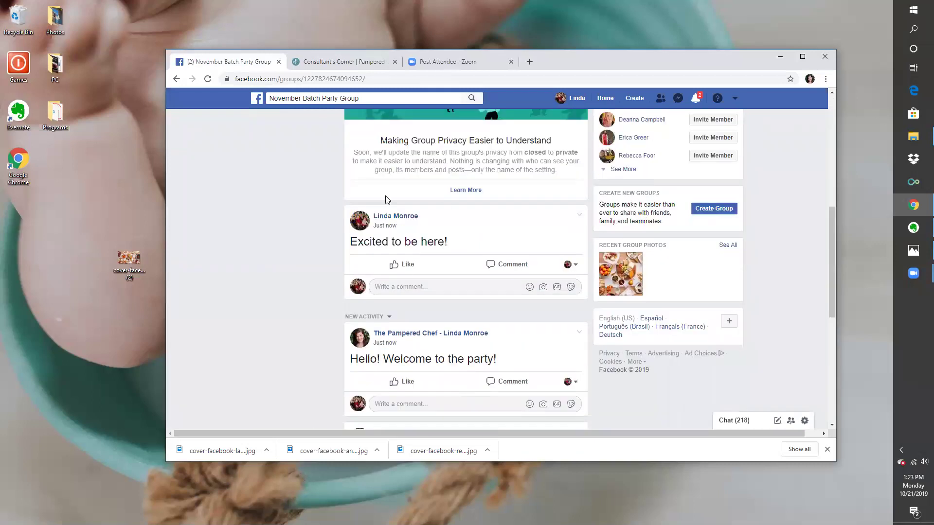
pyautogui.scroll(8, 285, 190)
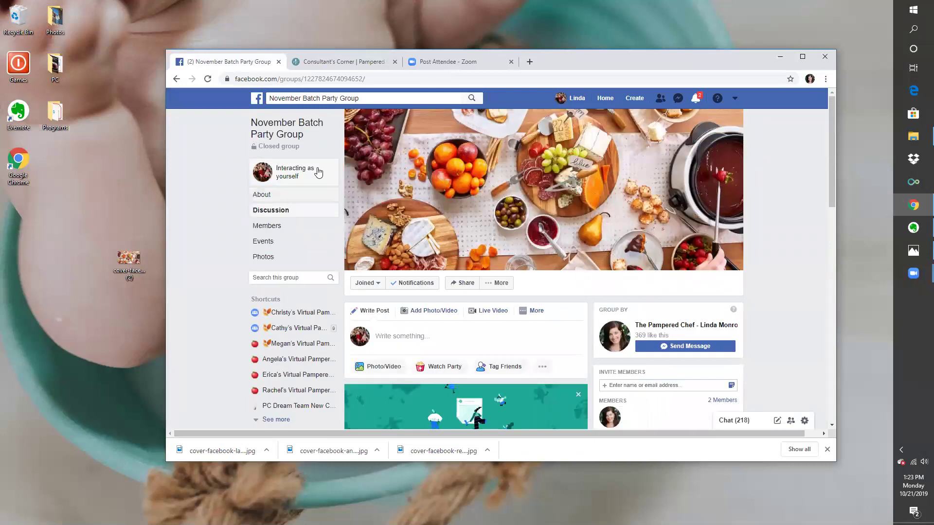
pyautogui.scroll(-12, 481, 206)
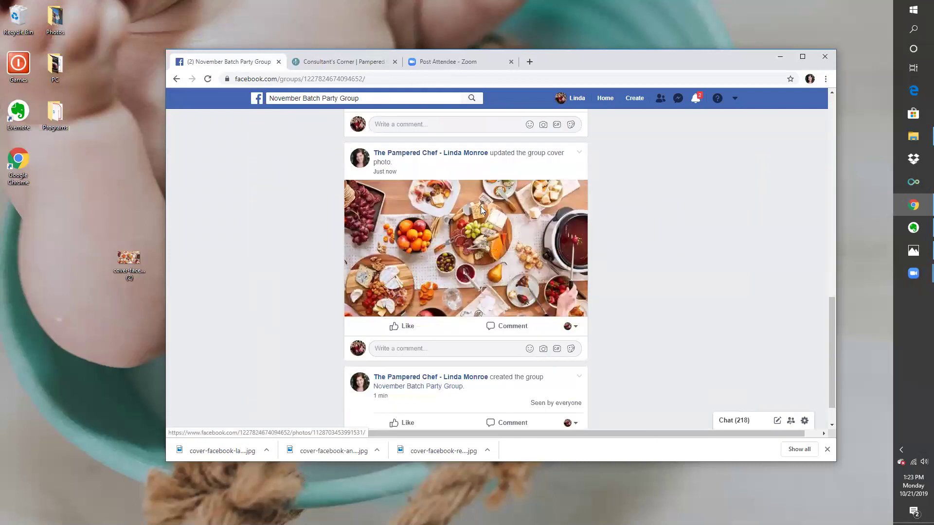
pyautogui.scroll(4, 481, 206)
pyautogui.scroll(4, 351, 302)
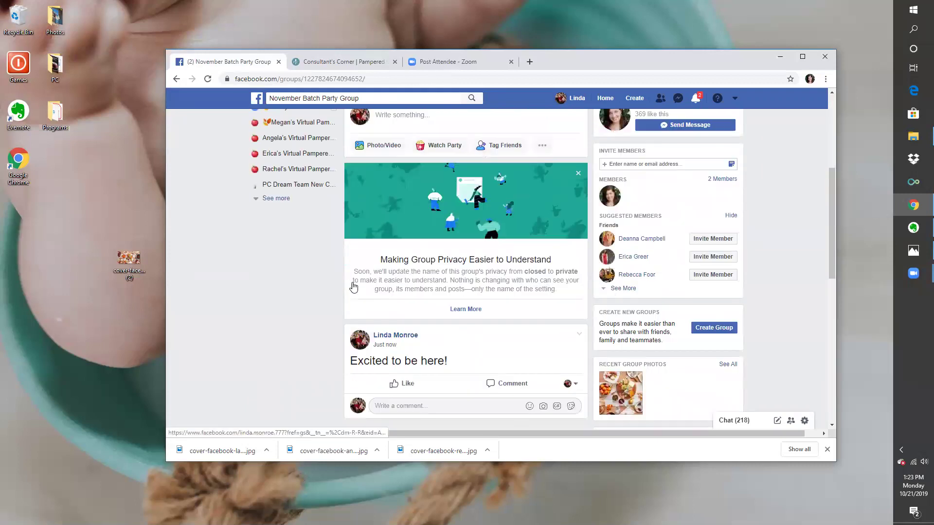
pyautogui.scroll(5, 286, 185)
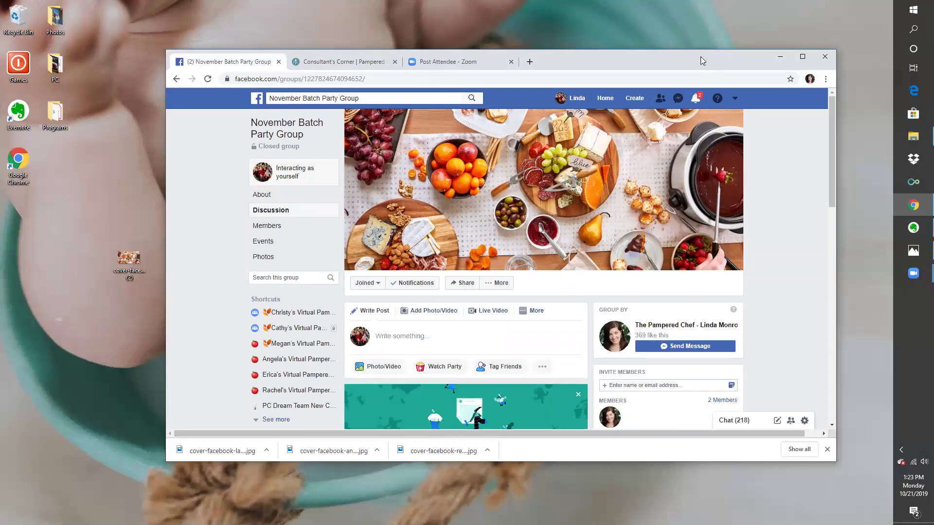
pyautogui.moveTo(701, 56); pyautogui.dragTo(657, 40)
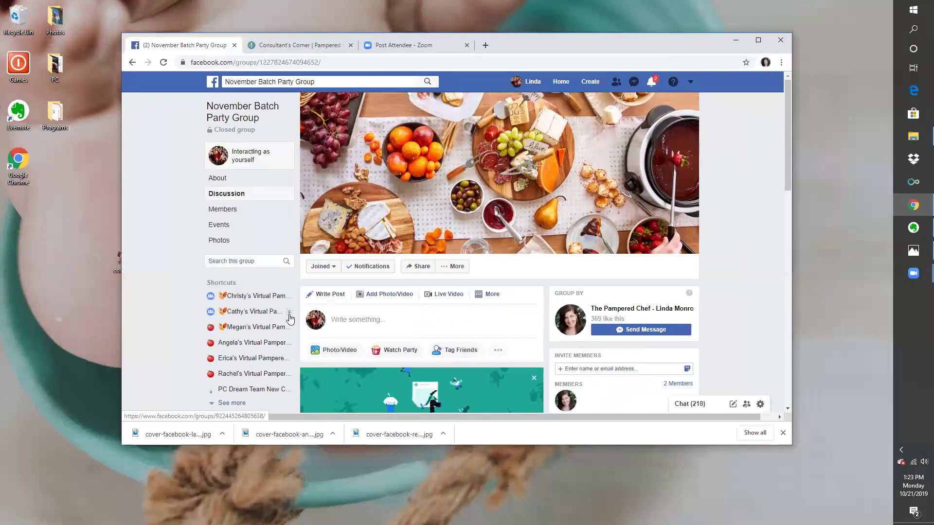
pyautogui.scroll(-1, 290, 318)
pyautogui.scroll(1, 290, 318)
pyautogui.moveTo(242, 126)
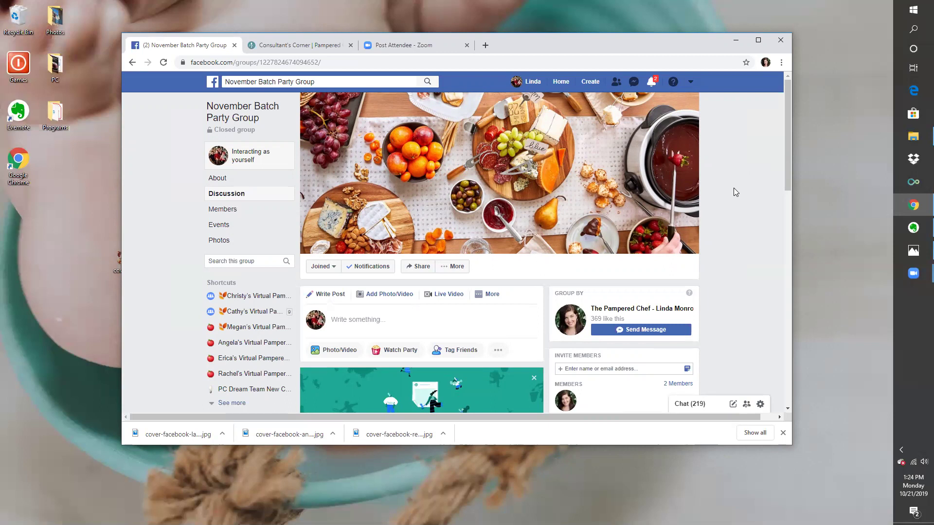
pyautogui.scroll(-2, 733, 187)
pyautogui.scroll(2, 734, 188)
# Switch back to interacting as the business page, then return to the News Feed.
pyautogui.click(259, 166)
pyautogui.click(406, 240)
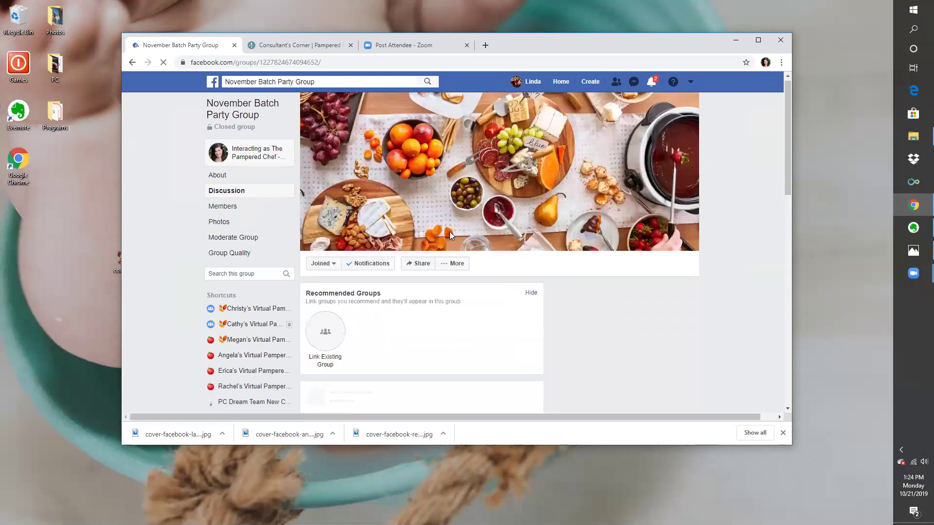
pyautogui.scroll(-8, 449, 232)
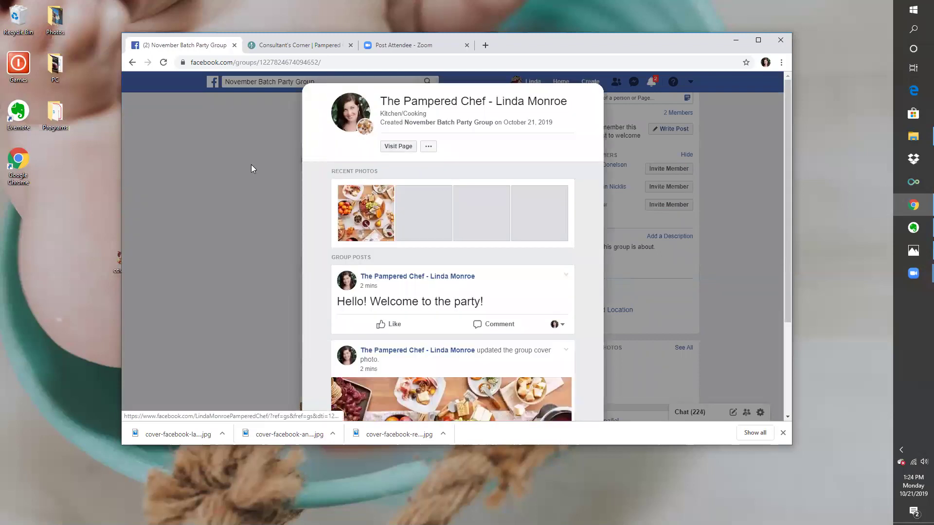
pyautogui.click(251, 165)
pyautogui.scroll(5, 223, 97)
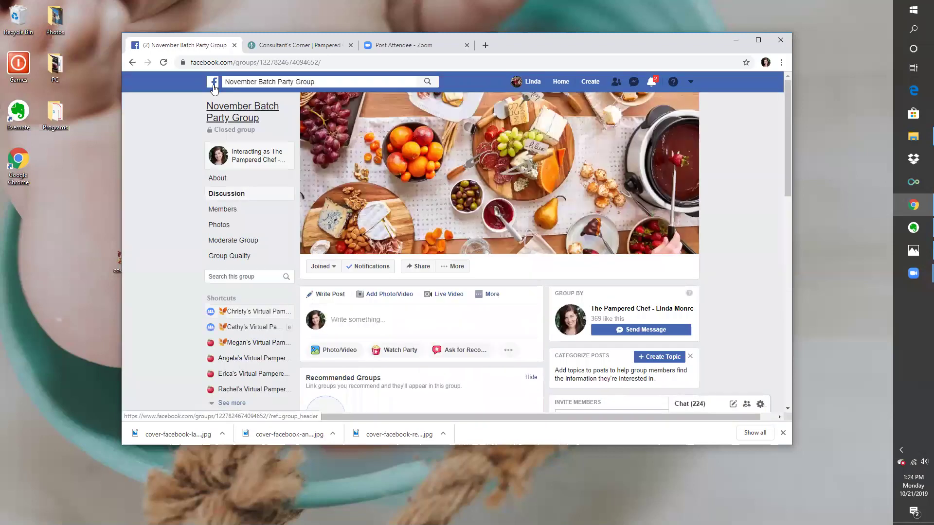
pyautogui.click(213, 84)
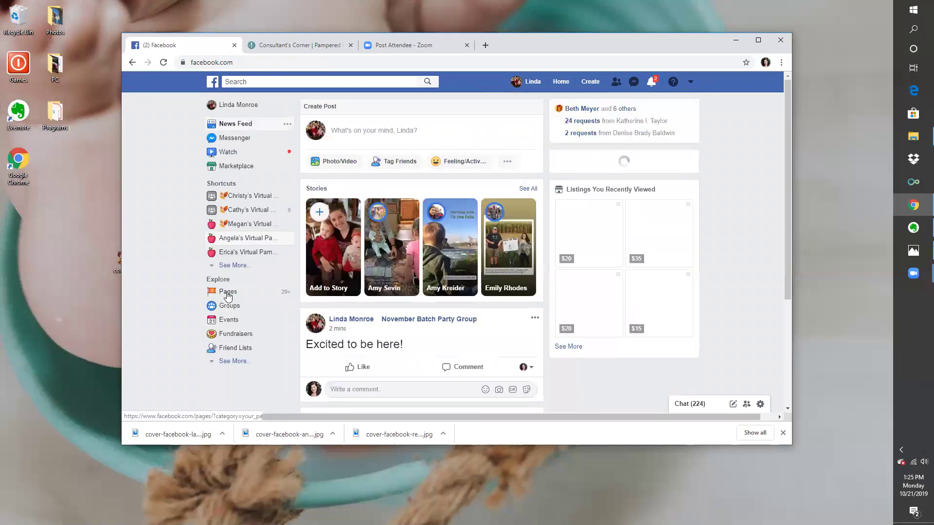
# Open The Pampered Chef - Linda Monroe page's Groups and enter Cathy's Virtual Pampered Chef Party.
pyautogui.click(228, 292)
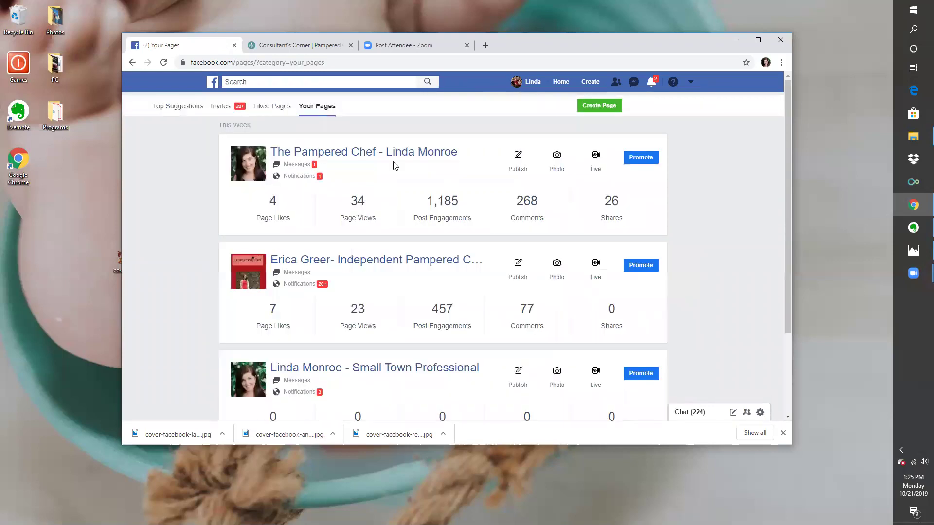
pyautogui.click(395, 154)
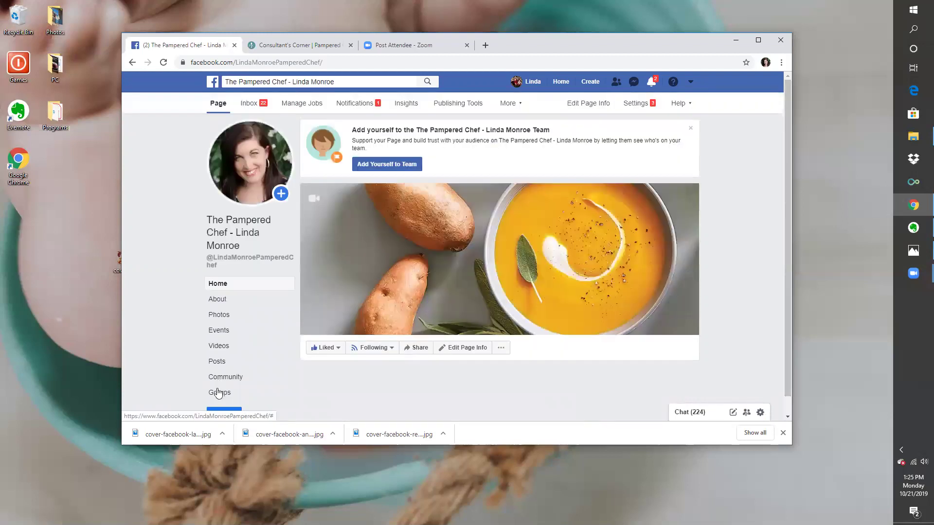
pyautogui.click(220, 392)
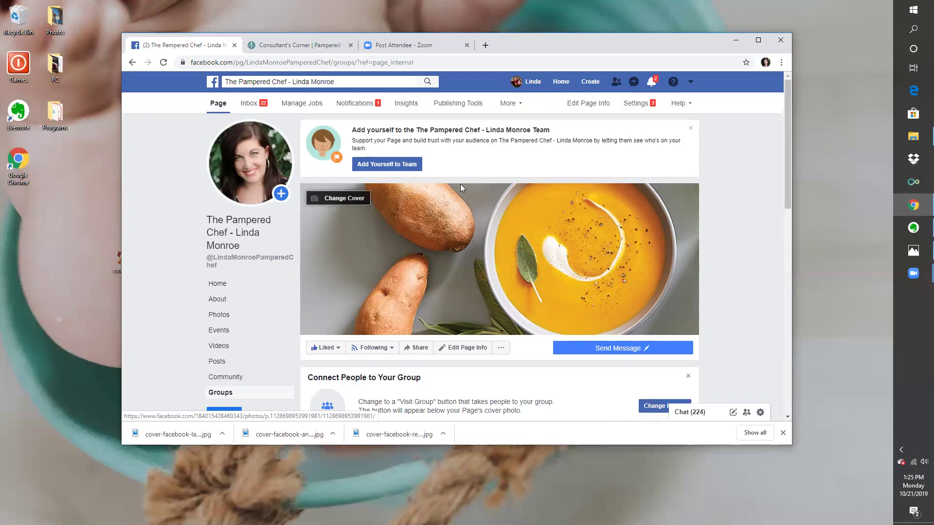
pyautogui.scroll(-2, 397, 258)
pyautogui.scroll(-5, 384, 287)
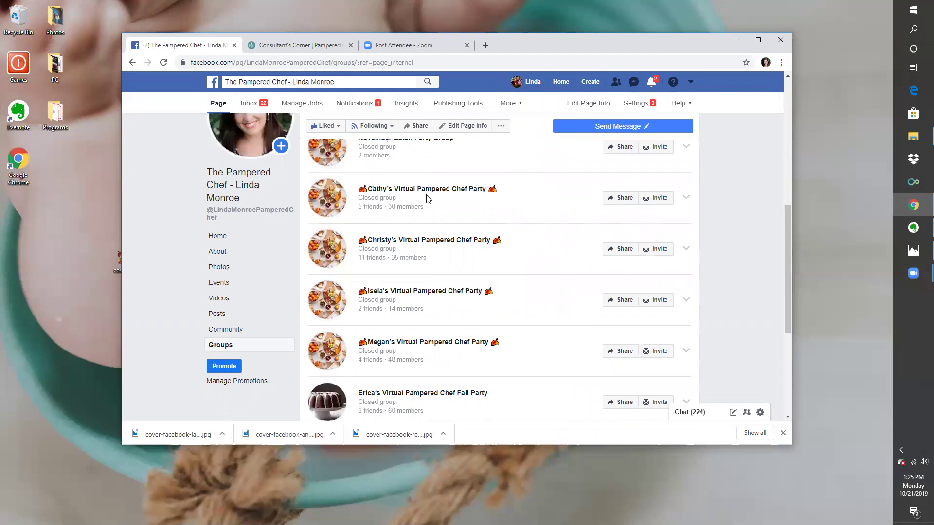
pyautogui.click(428, 191)
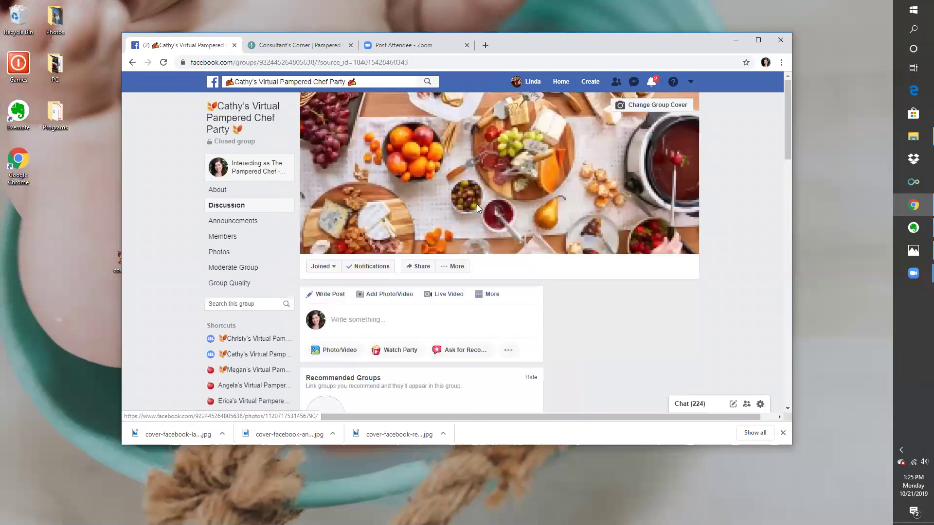
# Scroll through Cathy's party group feed, including its 30 members and Announcements ordering-link post.
pyautogui.scroll(-6, 476, 205)
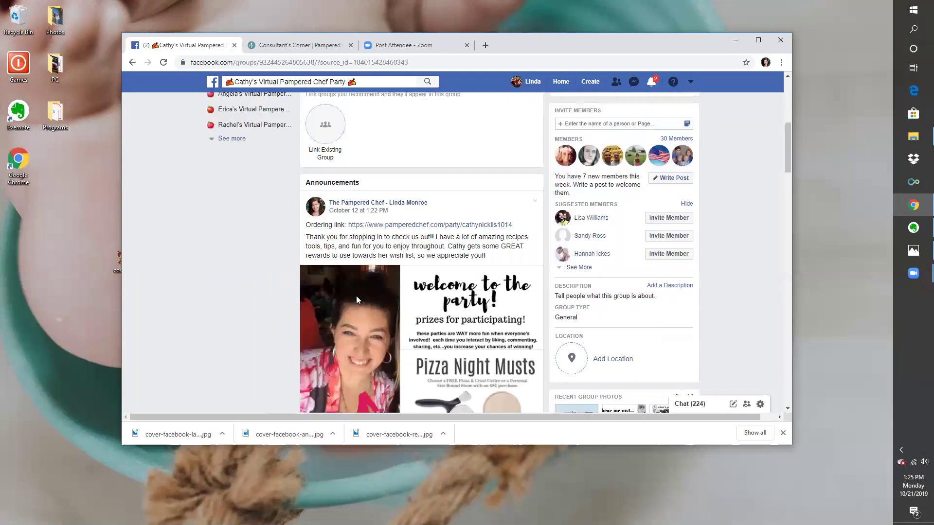
pyautogui.scroll(-6, 357, 297)
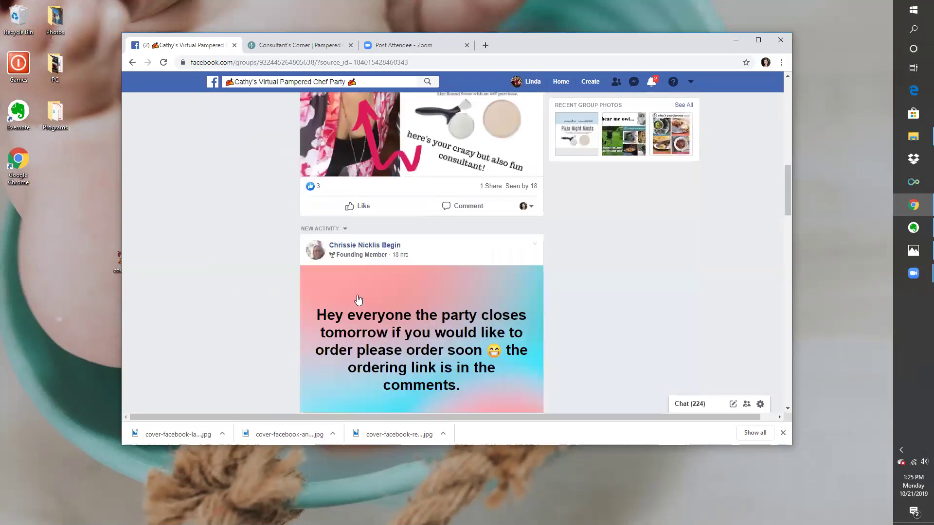
pyautogui.scroll(-6, 358, 299)
pyautogui.scroll(4, 358, 296)
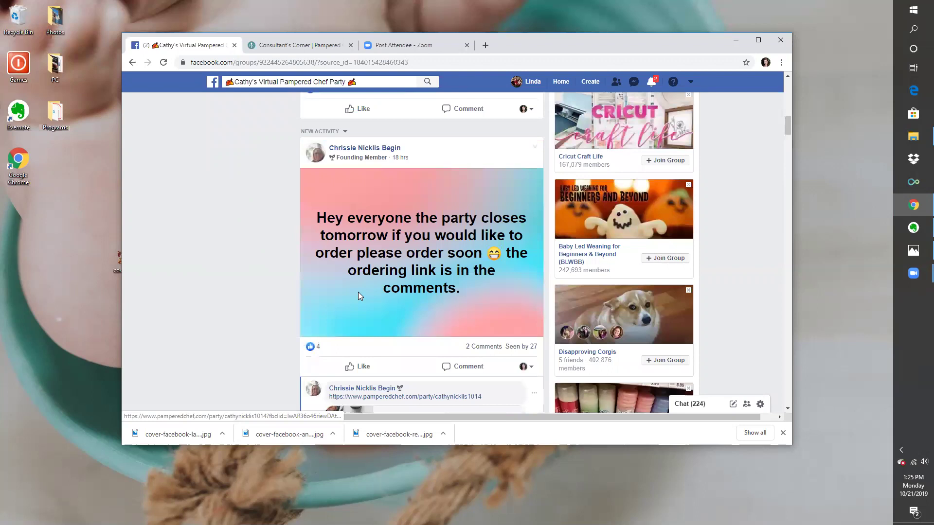
pyautogui.scroll(-6, 360, 287)
pyautogui.scroll(5, 366, 275)
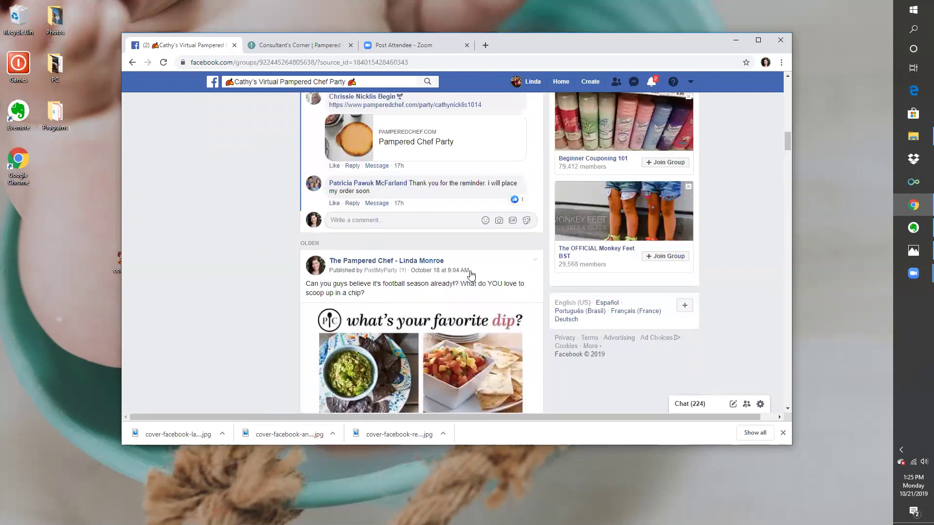
pyautogui.scroll(-1, 470, 272)
pyautogui.scroll(-5, 470, 273)
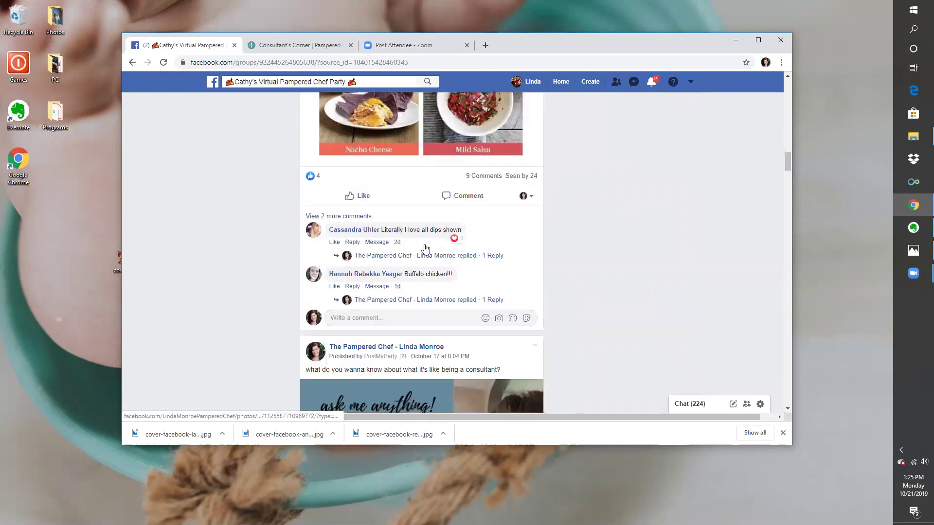
pyautogui.scroll(-8, 425, 248)
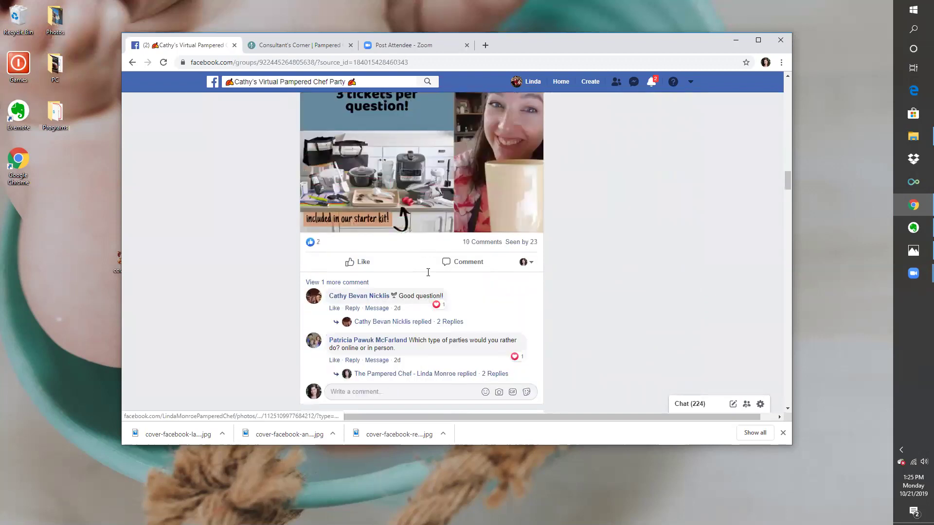
pyautogui.scroll(-2, 428, 282)
pyautogui.scroll(-5, 428, 288)
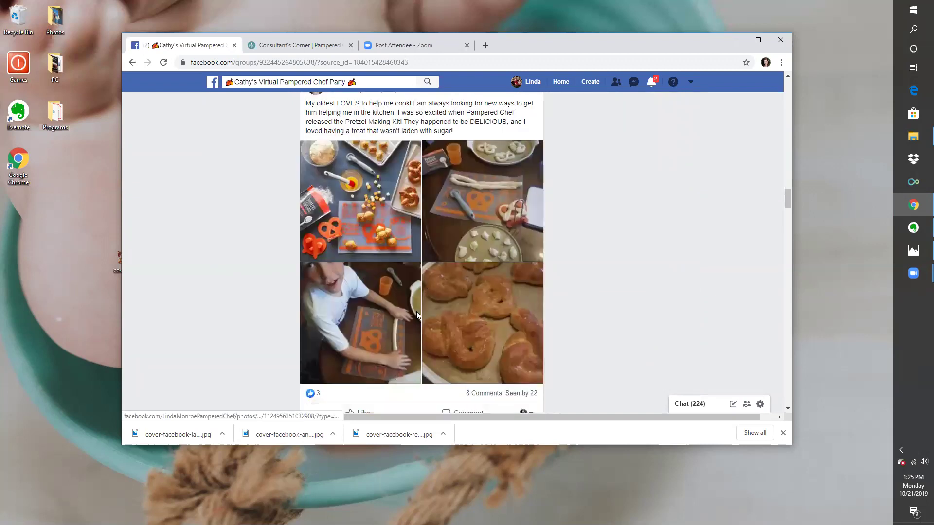
pyautogui.scroll(5, 416, 311)
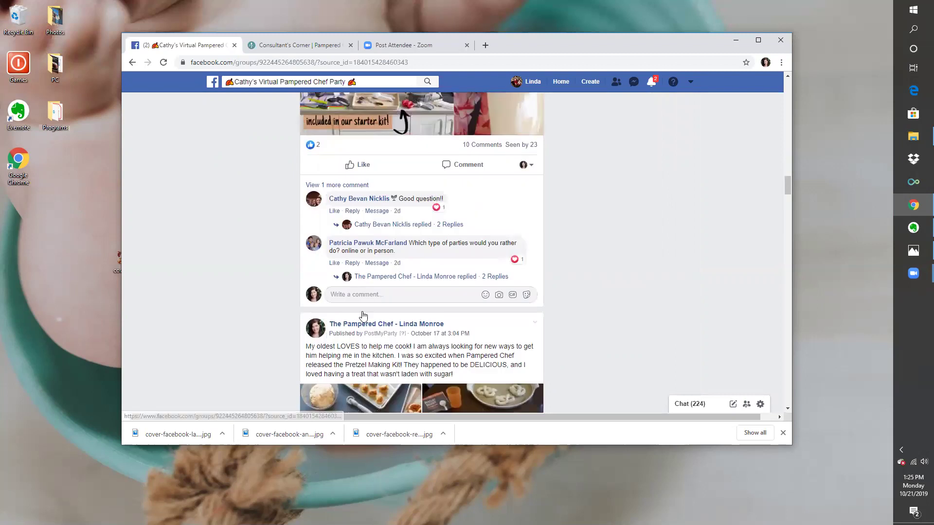
pyautogui.scroll(-8, 362, 304)
pyautogui.scroll(-5, 535, 294)
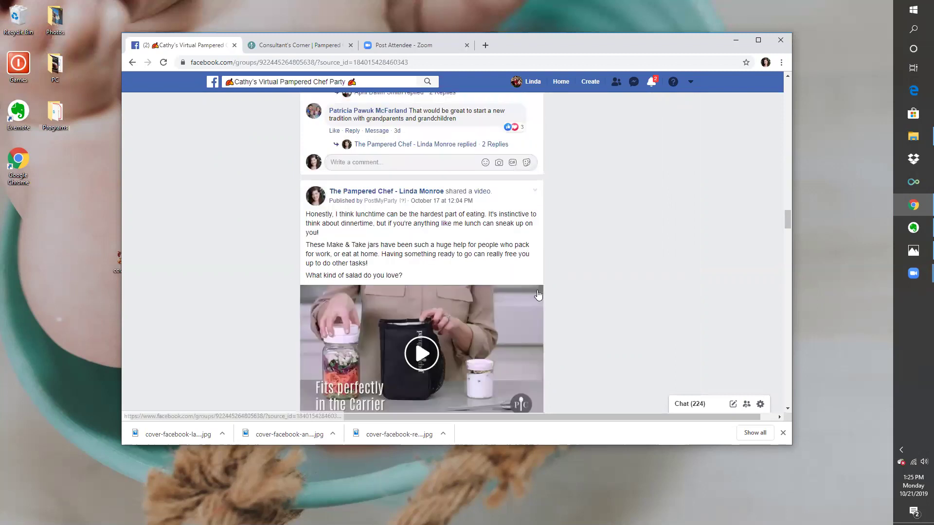
pyautogui.scroll(-2, 537, 288)
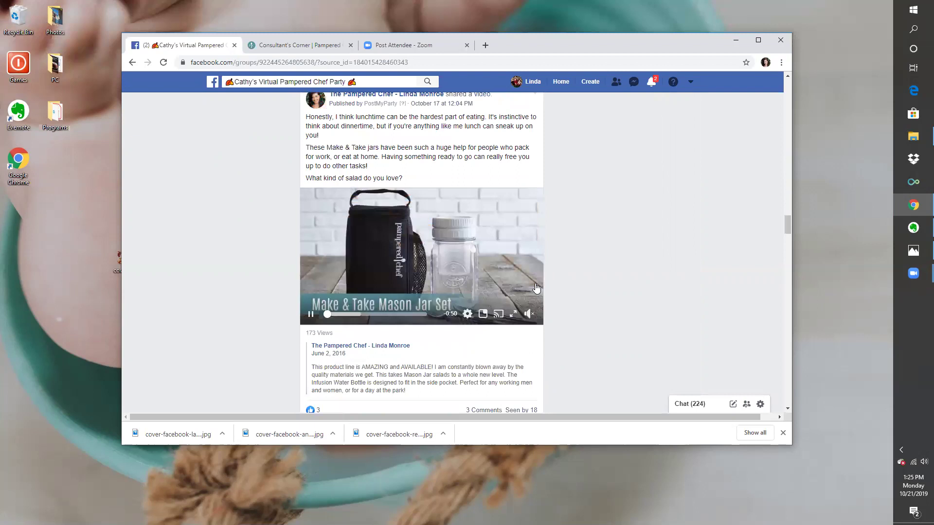
pyautogui.scroll(-8, 537, 288)
pyautogui.scroll(-8, 537, 289)
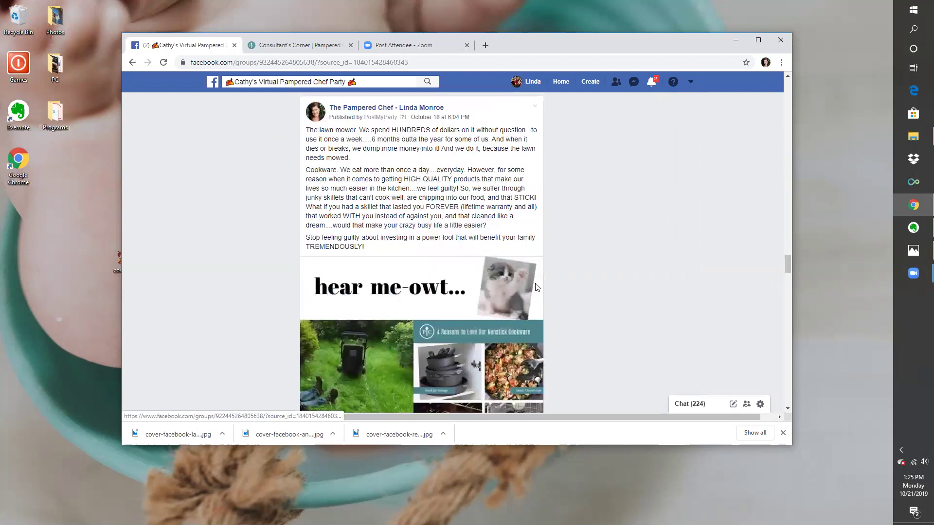
pyautogui.scroll(-10, 536, 287)
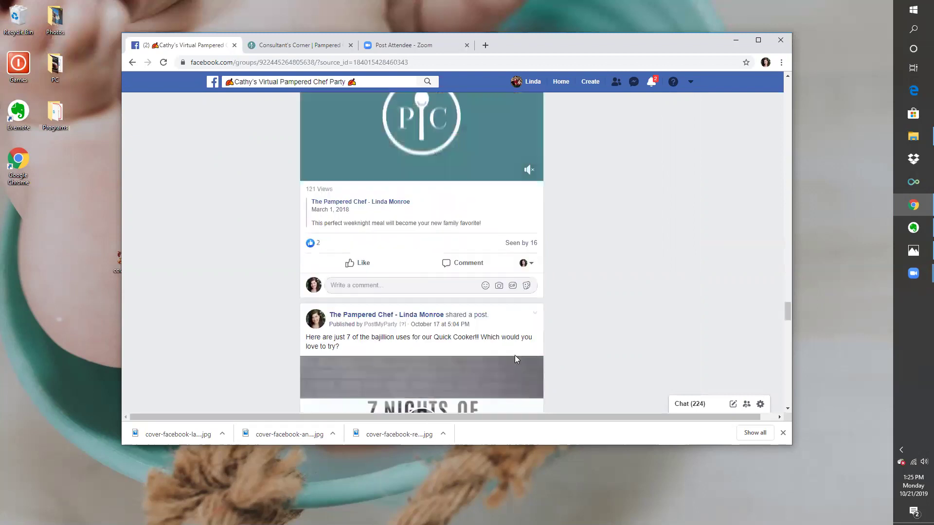
pyautogui.scroll(3, 789, 131)
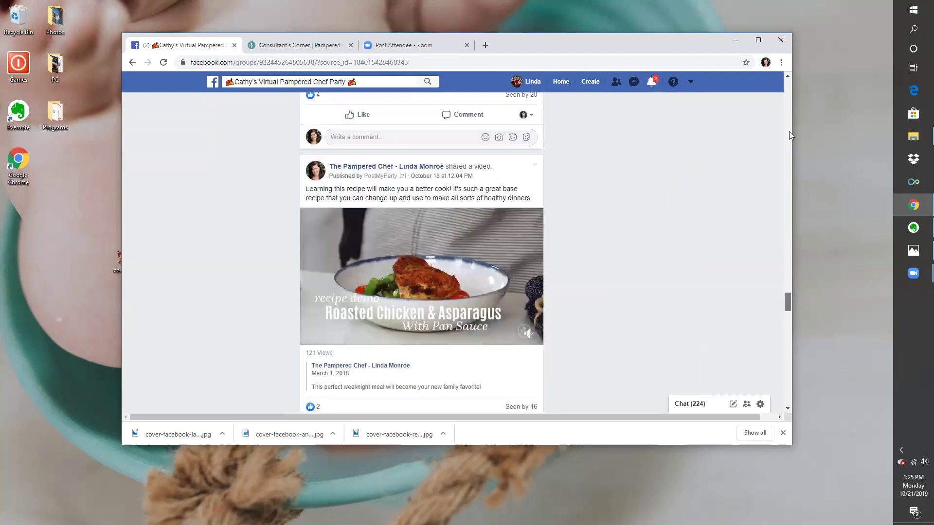
pyautogui.scroll(20, 789, 131)
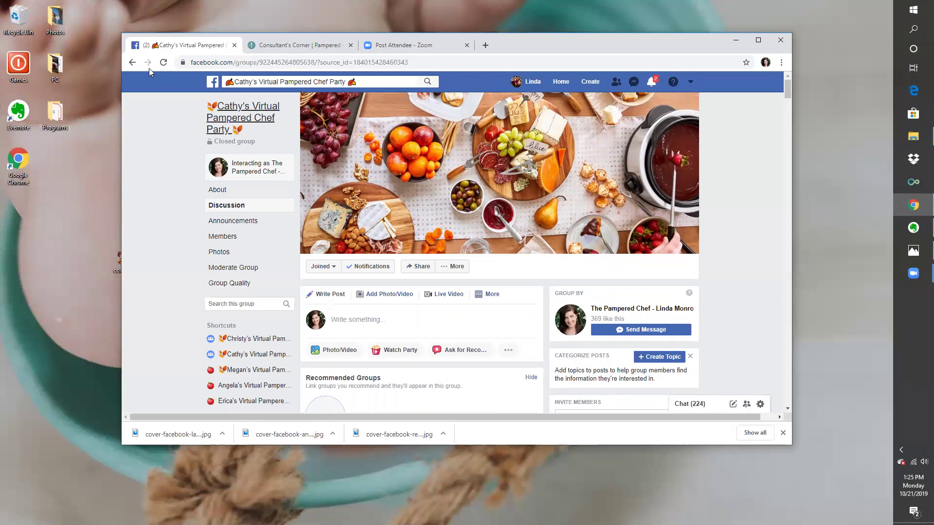
pyautogui.scroll(-3, 212, 85)
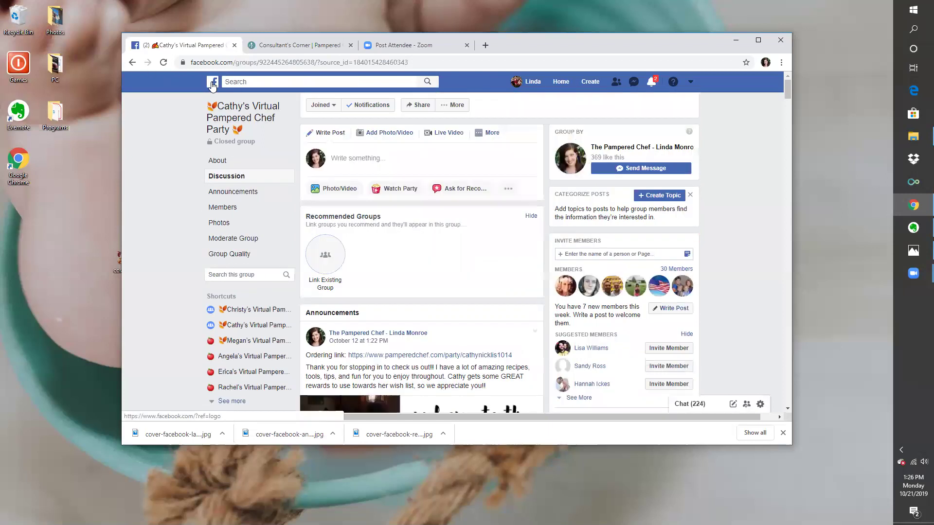
# Go via Pages to The Pampered Chef - Linda Monroe and open its November Batch Party Group.
pyautogui.click(212, 84)
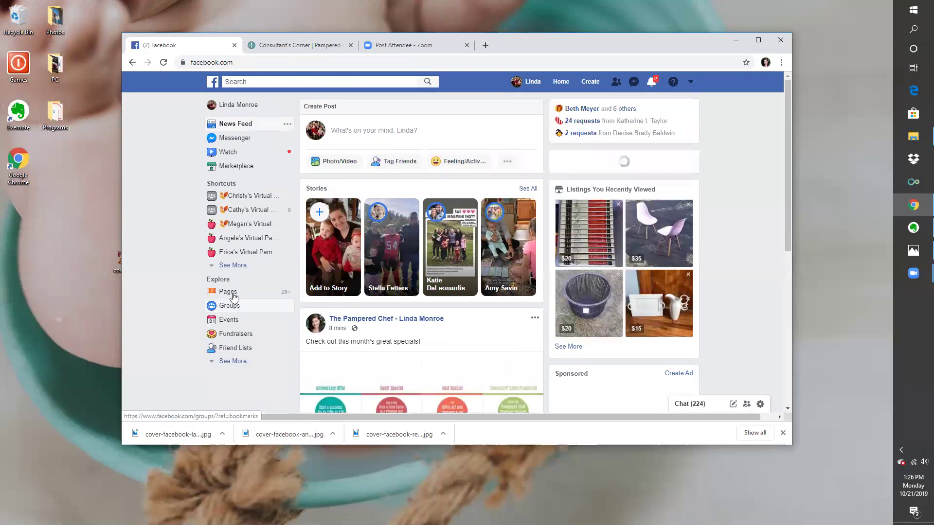
pyautogui.click(231, 292)
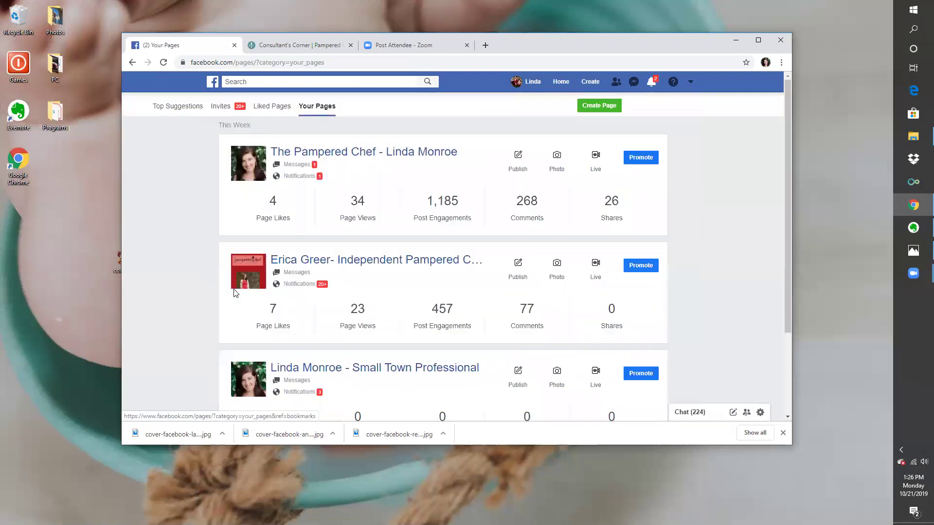
pyautogui.click(133, 62)
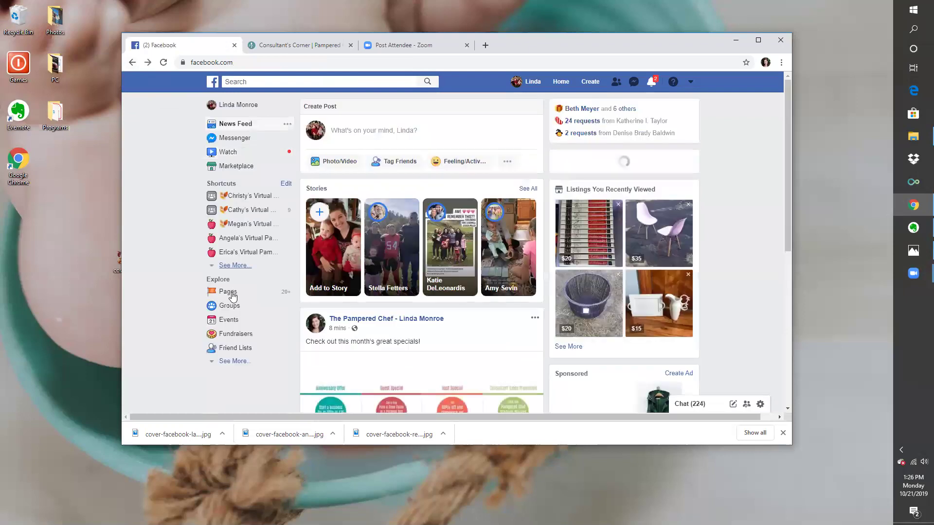
pyautogui.click(232, 292)
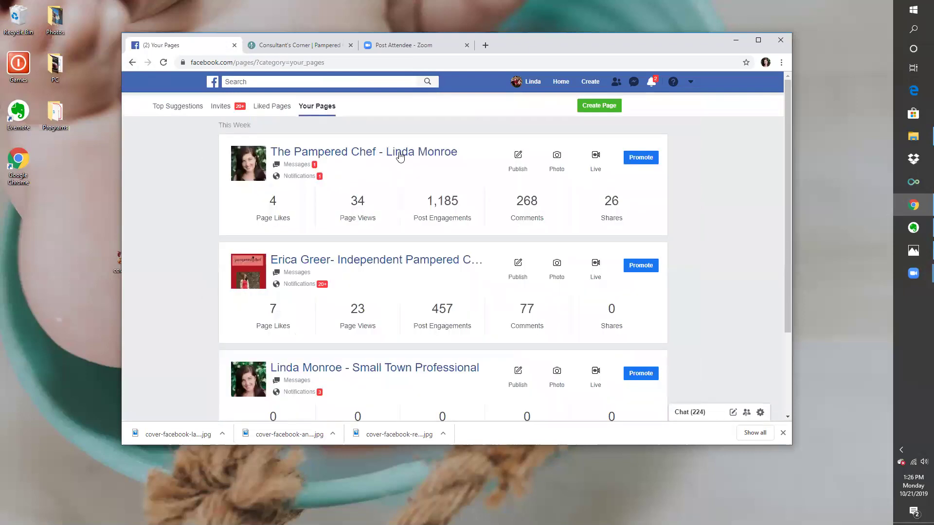
pyautogui.click(400, 156)
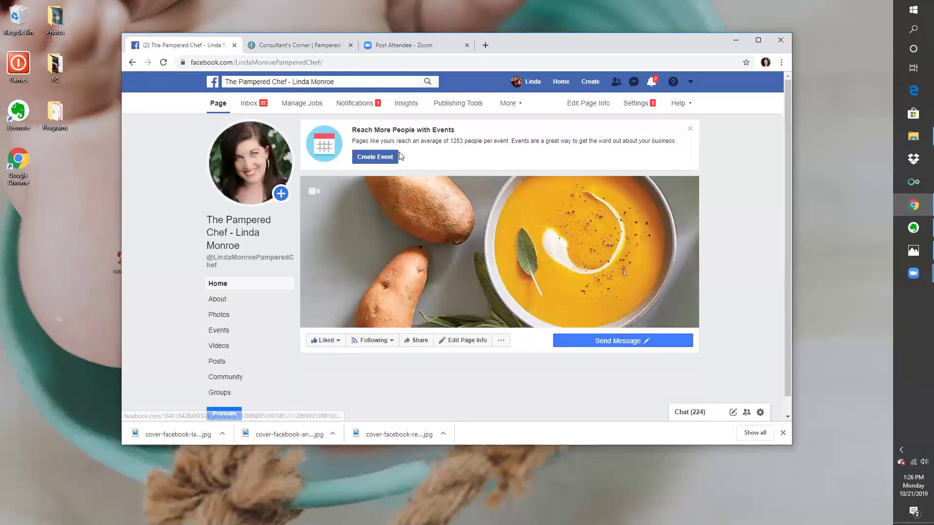
pyautogui.click(235, 398)
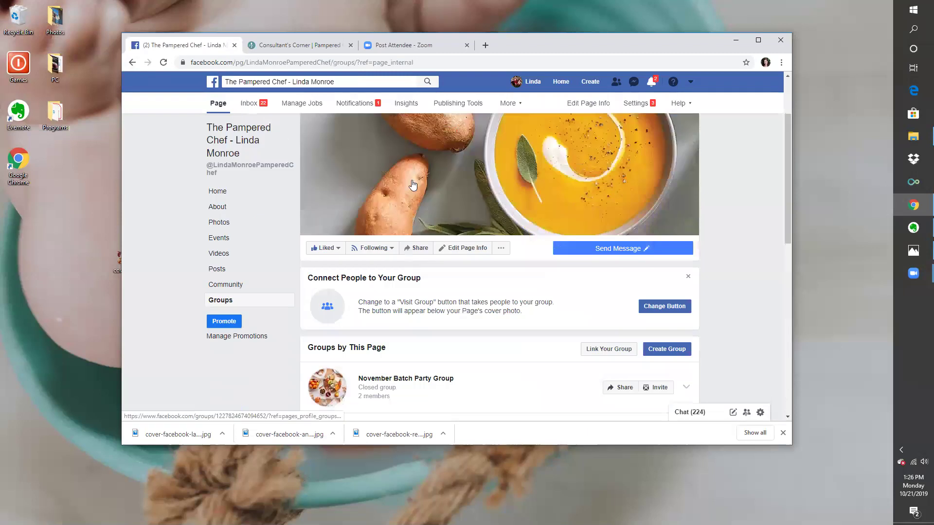
pyautogui.scroll(-4, 413, 185)
pyautogui.click(413, 184)
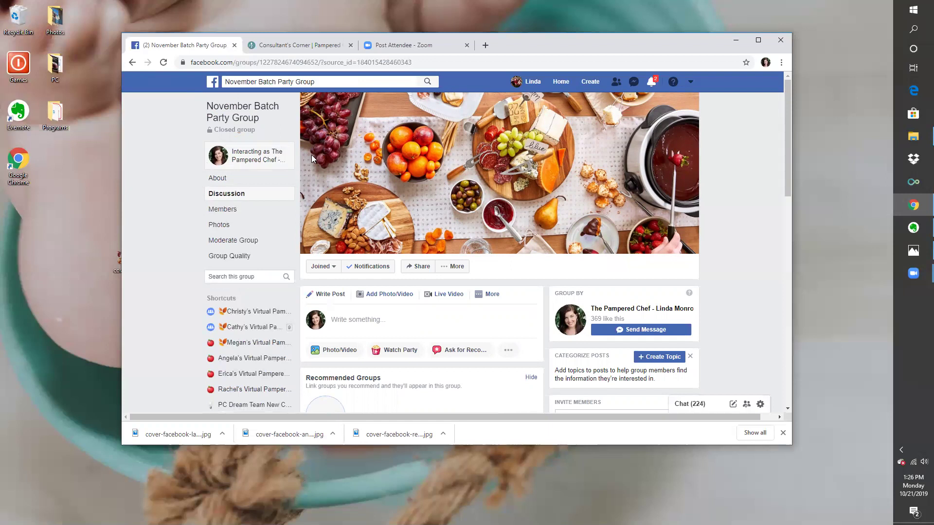
# Choose Edit Group Settings from the November Batch Party Group's More menu.
pyautogui.scroll(-2, 454, 171)
pyautogui.click(453, 169)
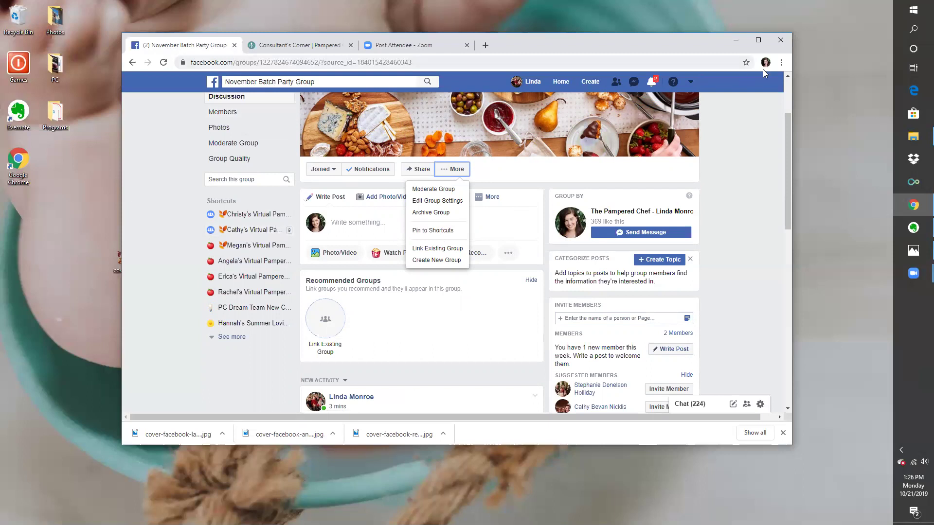
pyautogui.click(781, 62)
pyautogui.click(782, 65)
pyautogui.click(781, 66)
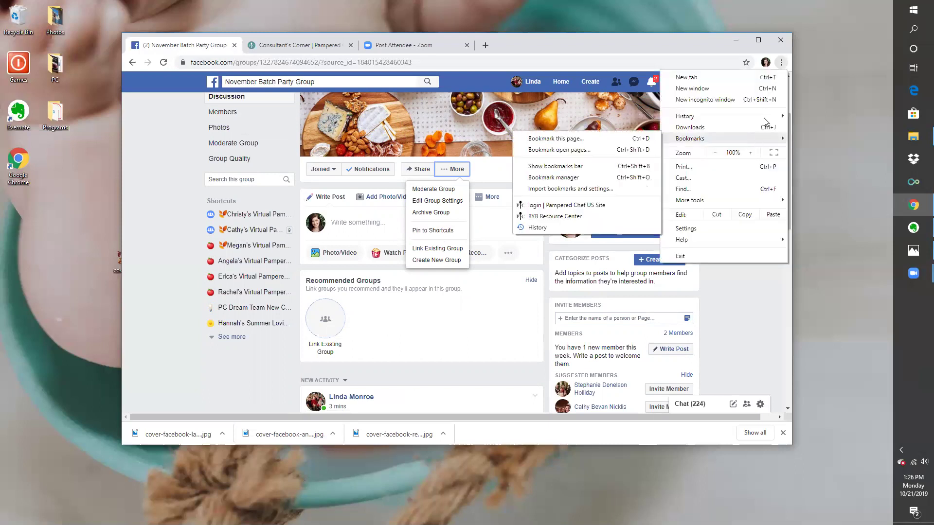
pyautogui.click(780, 73)
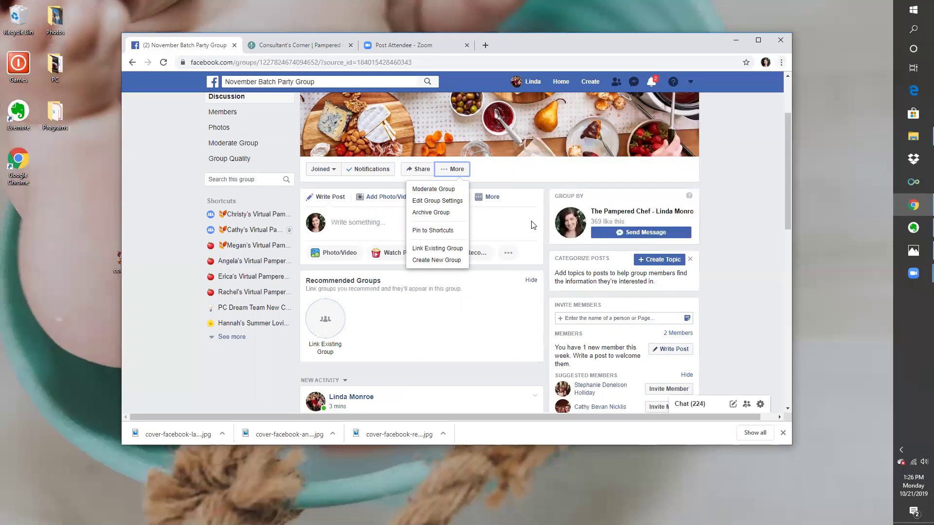
pyautogui.click(441, 201)
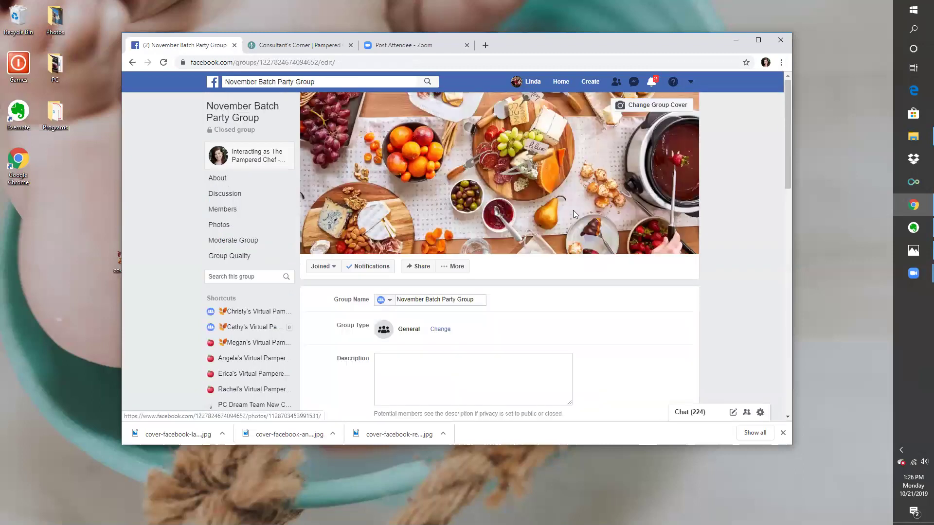
pyautogui.scroll(-3, 574, 214)
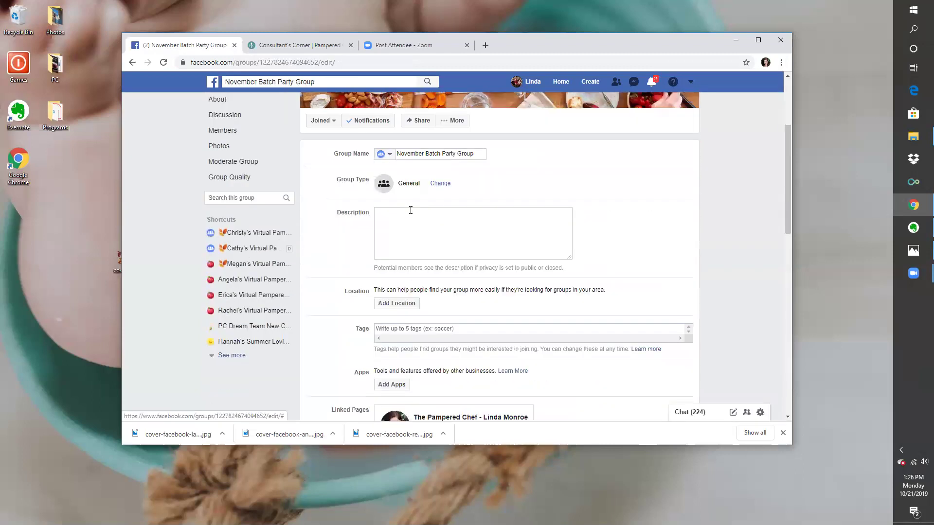
pyautogui.click(385, 155)
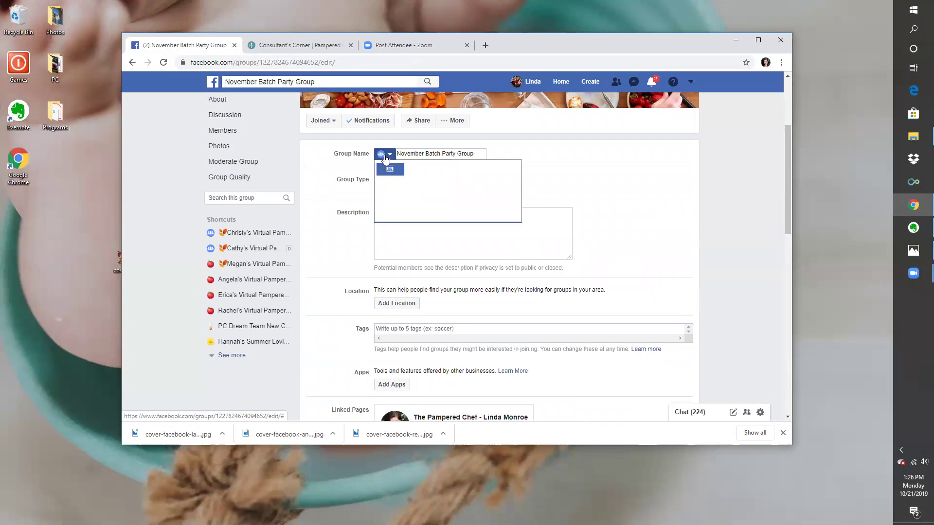
pyautogui.click(385, 156)
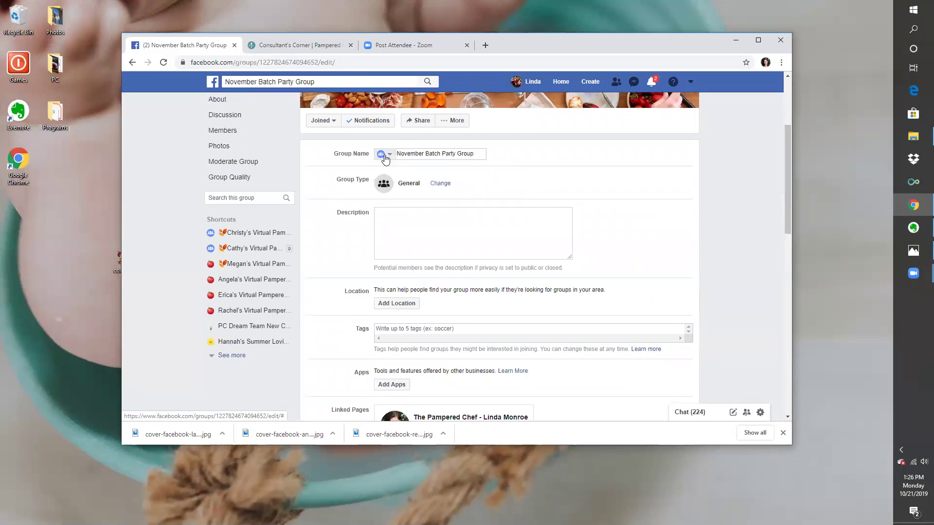
pyautogui.click(385, 156)
pyautogui.click(385, 156)
pyautogui.scroll(-3, 421, 159)
pyautogui.scroll(4, 418, 157)
pyautogui.scroll(-6, 418, 156)
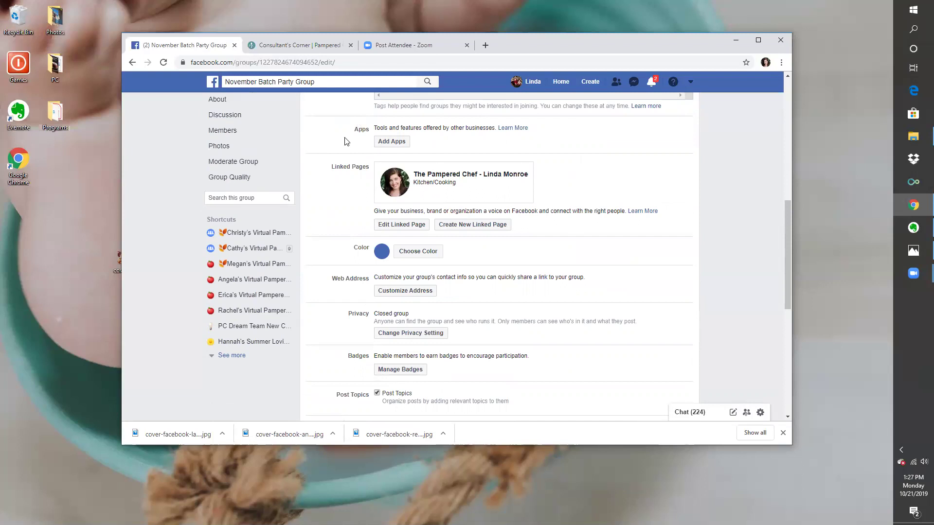
# Load the Browse Apps for This Group catalogue, waiting out the unresponsive-page prompt.
pyautogui.click(385, 144)
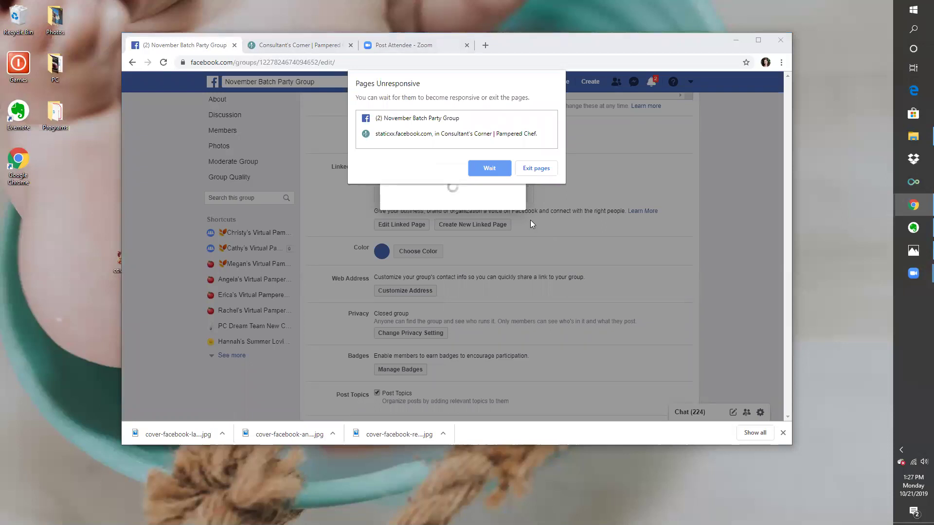
pyautogui.click(497, 166)
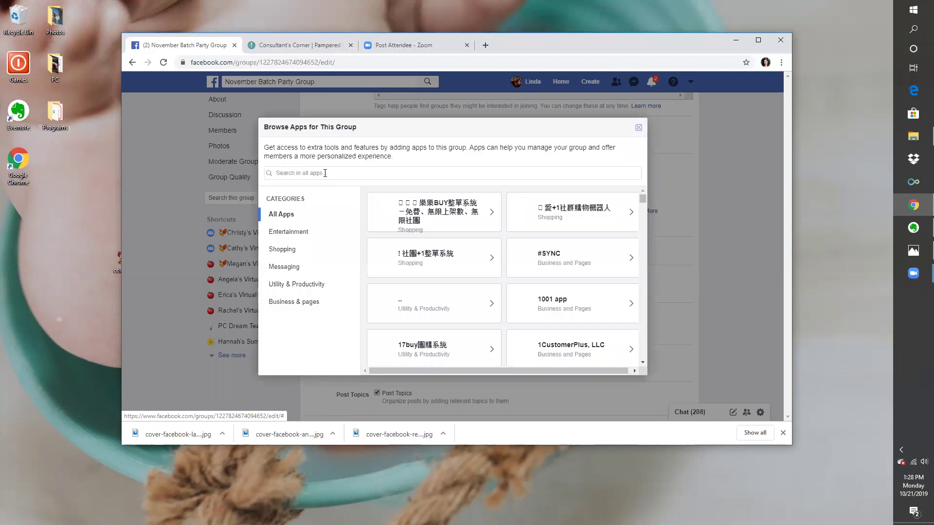
# Search the apps for 'postmyparty' and add the PostMyParty app to the group.
pyautogui.click(324, 172)
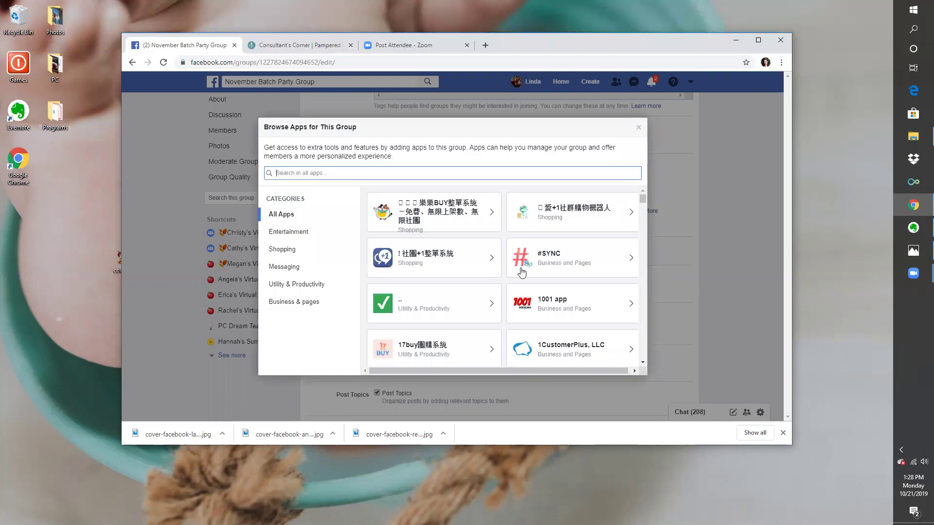
pyautogui.scroll(-2, 455, 223)
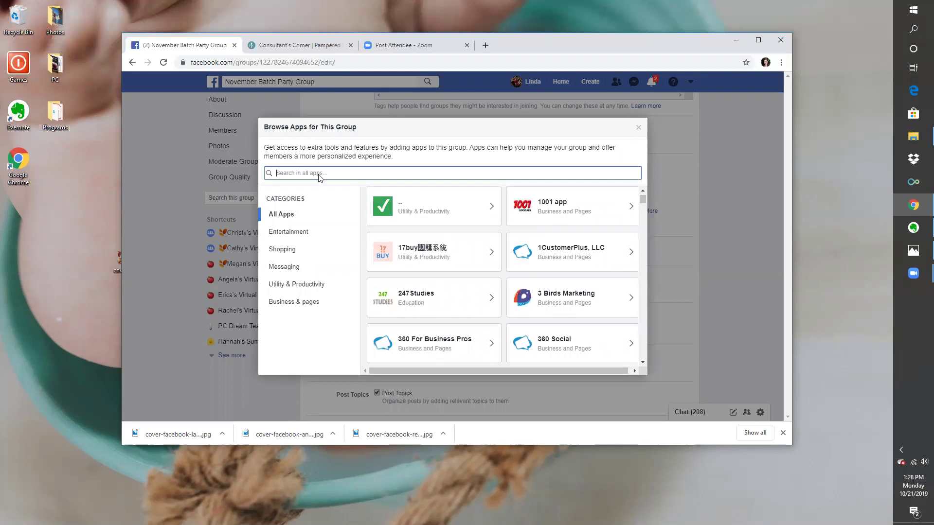
pyautogui.click(320, 172)
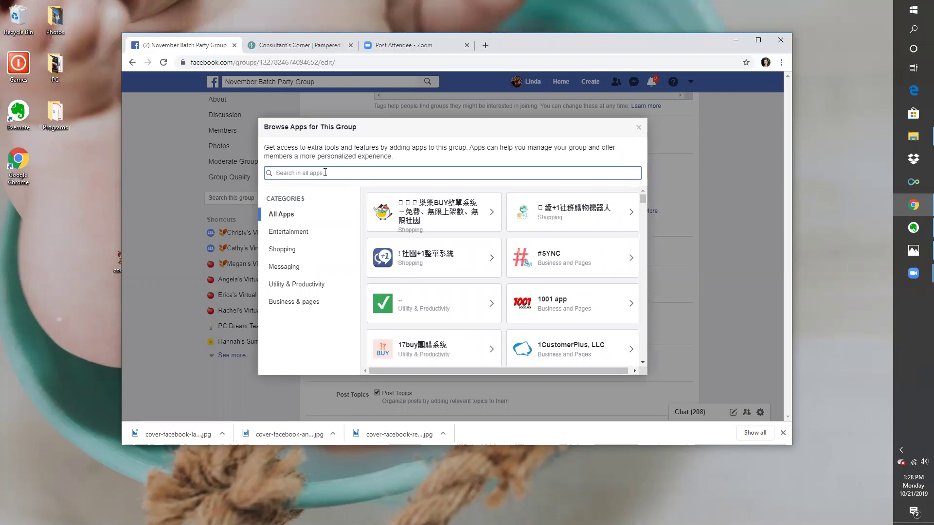
pyautogui.write('postmyparty')
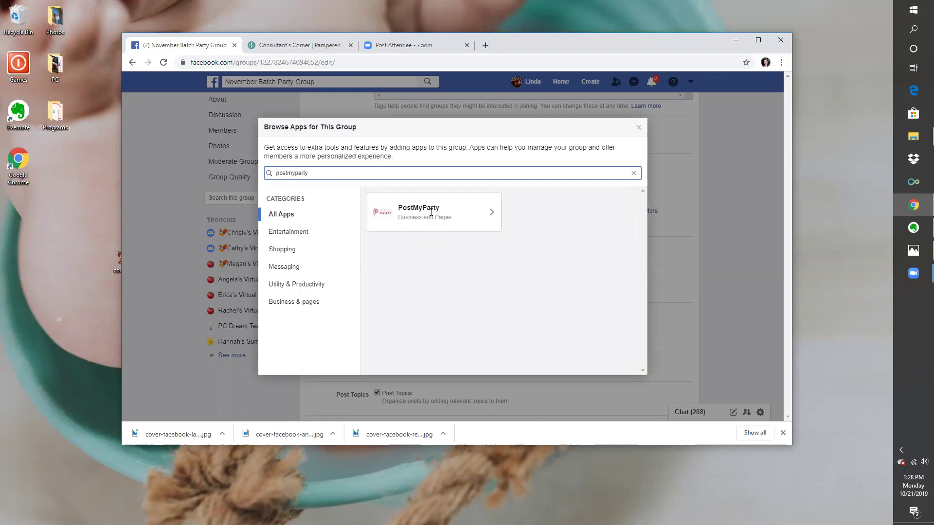
pyautogui.click(421, 202)
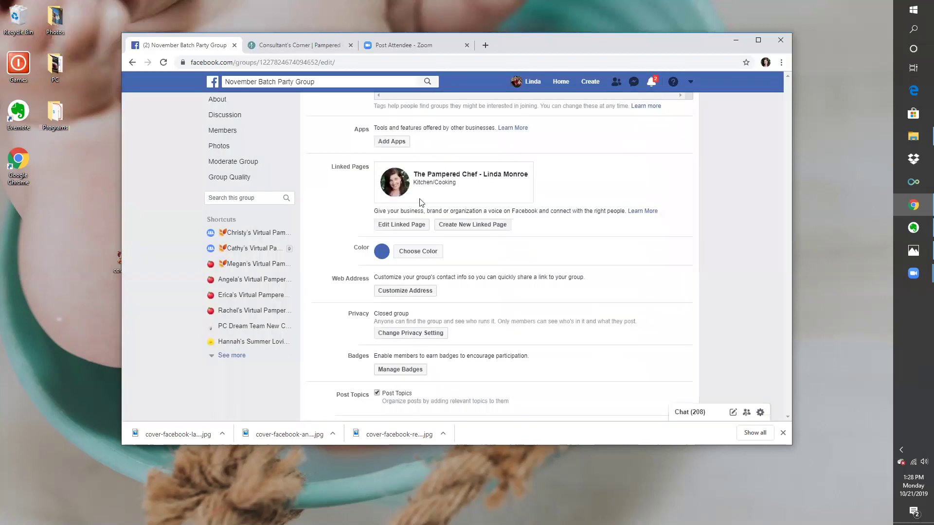
pyautogui.click(580, 297)
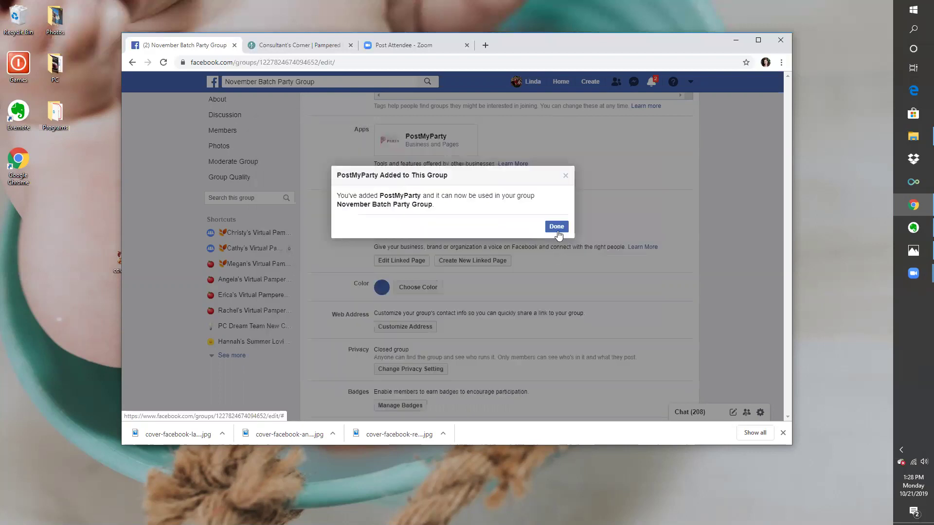
pyautogui.click(557, 227)
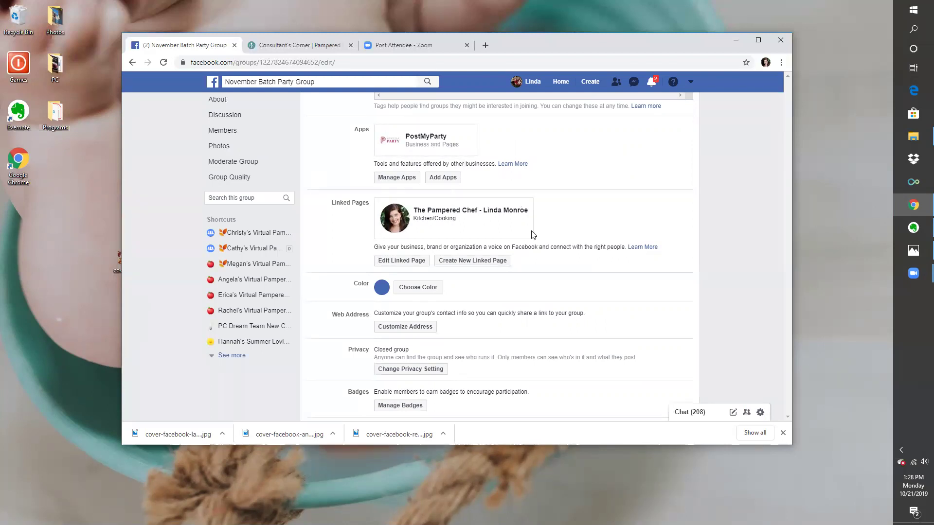
# Apply the crimson group colour and save the November Batch Party Group settings.
pyautogui.click(417, 289)
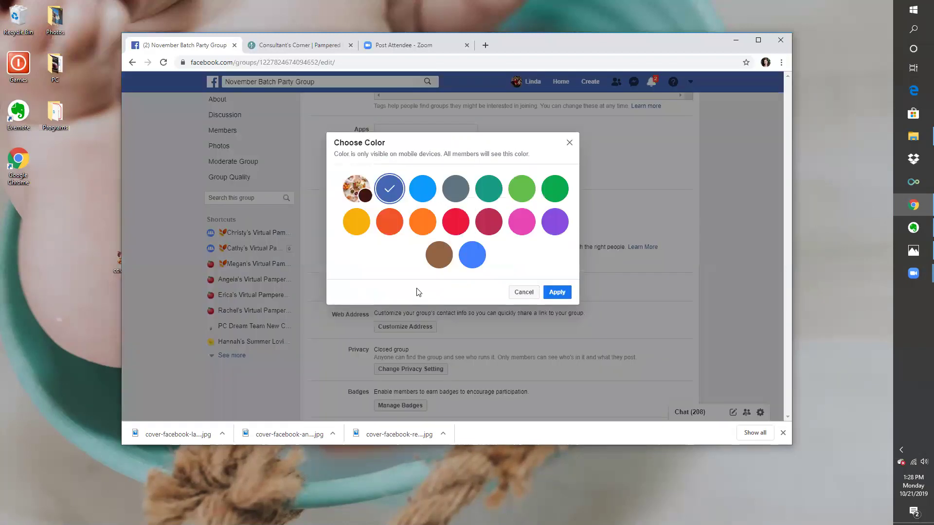
pyautogui.click(488, 229)
pyautogui.click(554, 291)
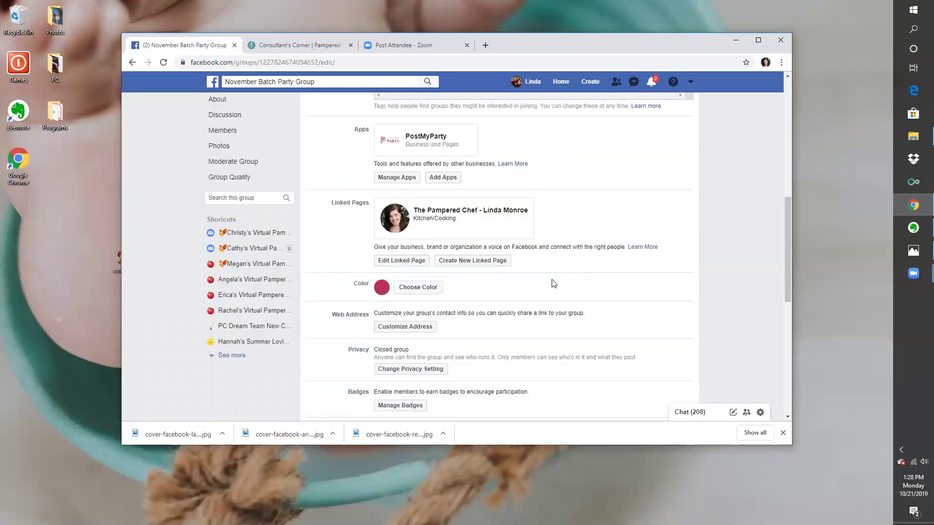
pyautogui.scroll(-10, 564, 290)
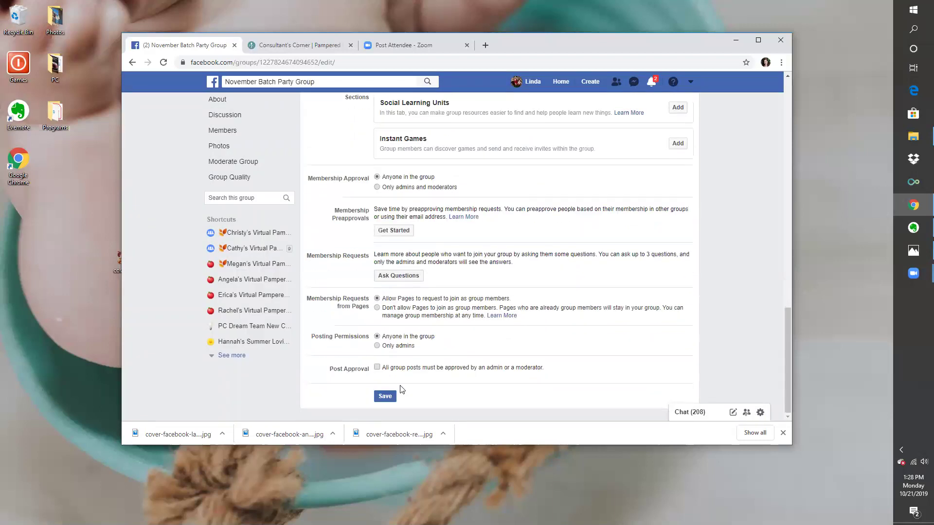
pyautogui.click(384, 396)
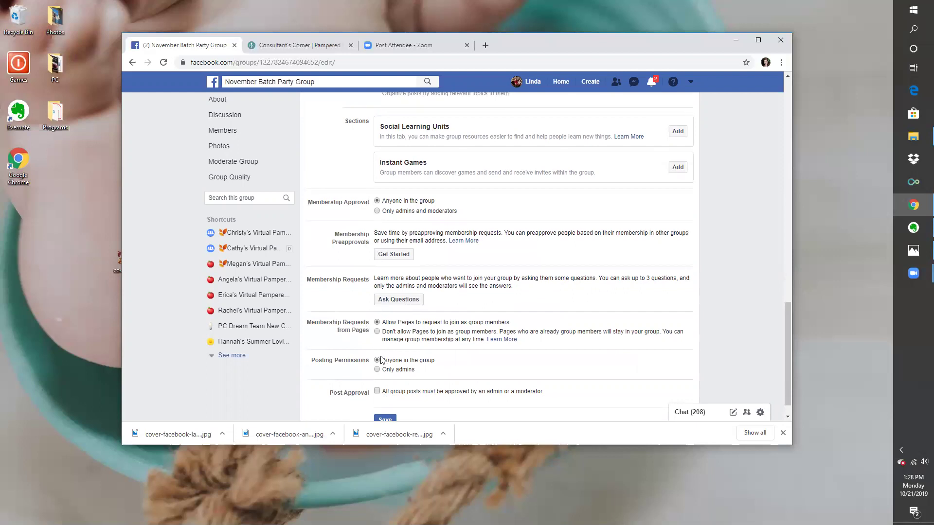
pyautogui.scroll(-1, 380, 360)
pyautogui.click(385, 396)
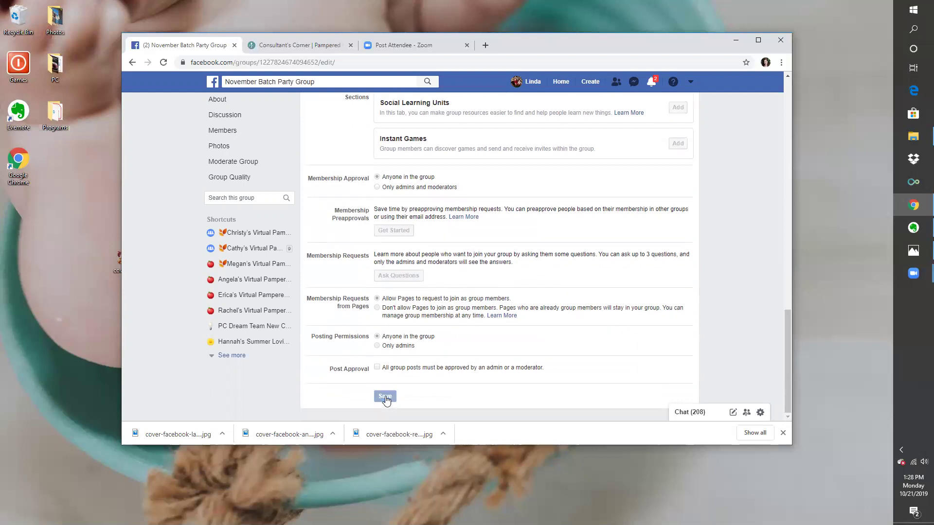
pyautogui.scroll(3, 383, 366)
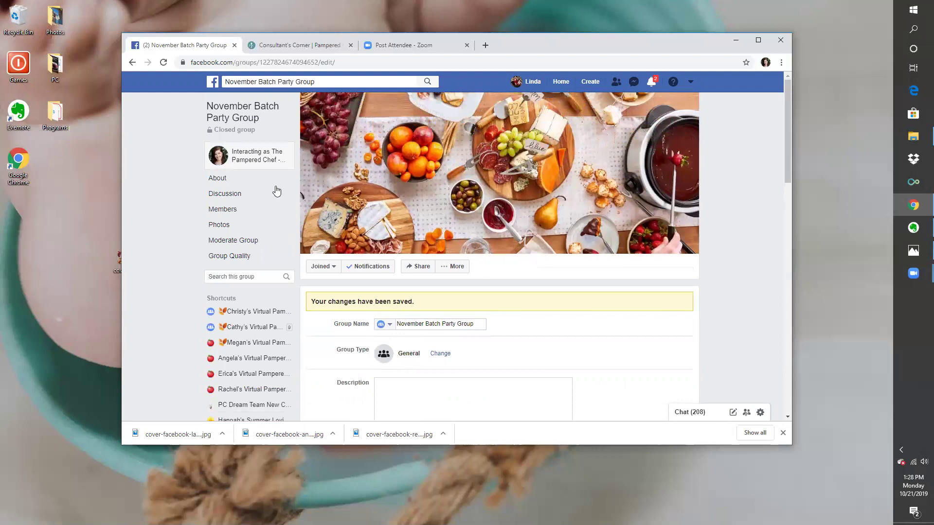
# Go back from settings to the November Batch Party Group's Discussion page via the group name.
pyautogui.click(243, 108)
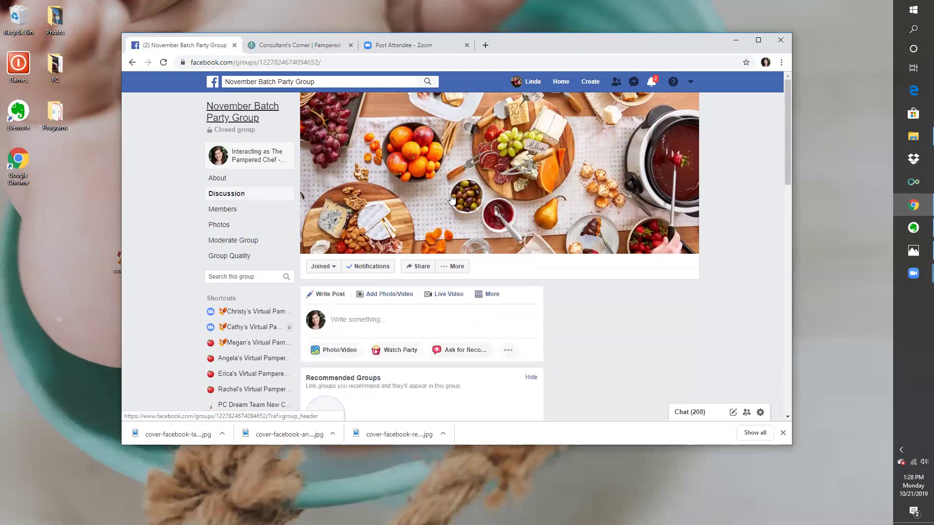
pyautogui.scroll(-5, 535, 282)
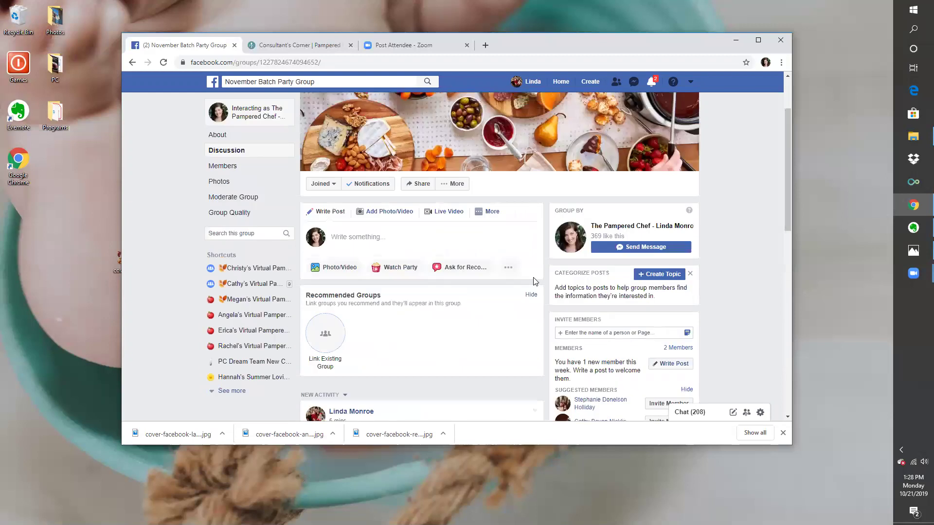
pyautogui.scroll(5, 533, 281)
pyautogui.scroll(-1, 532, 280)
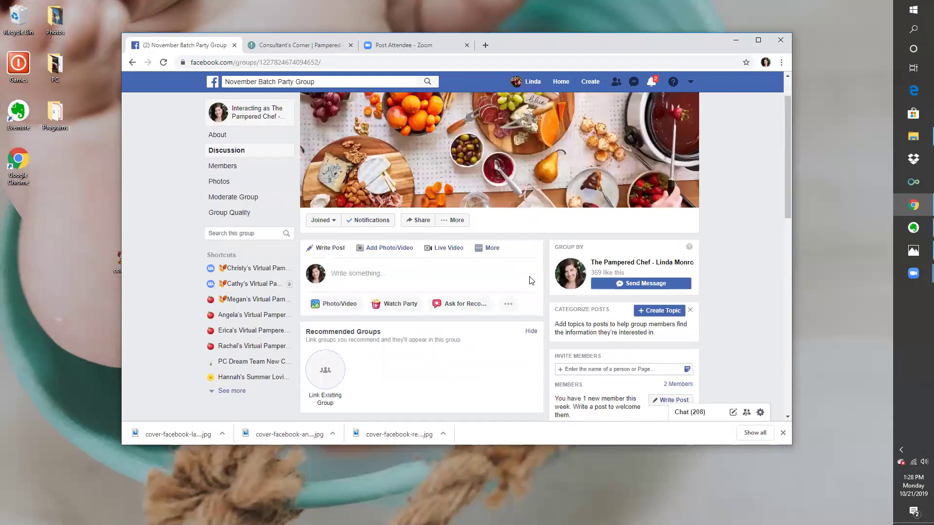
pyautogui.scroll(1, 530, 279)
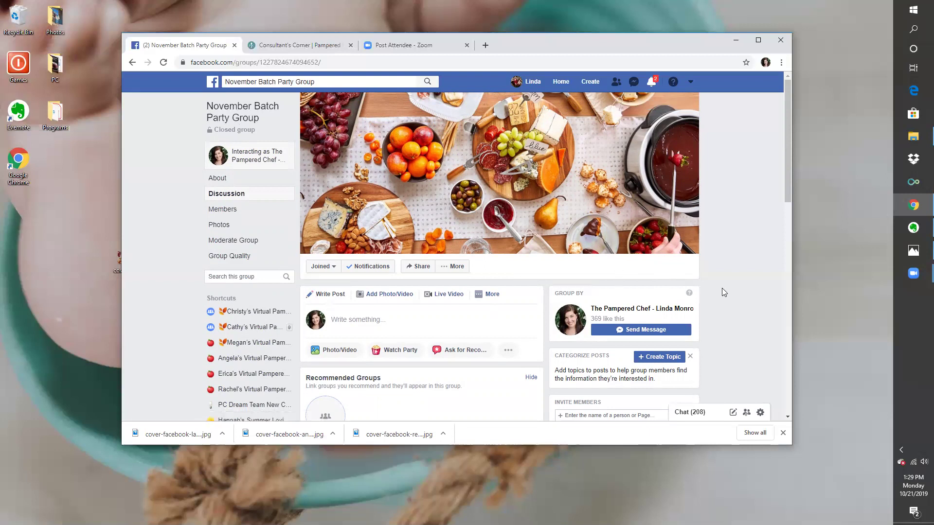
pyautogui.scroll(-7, 703, 287)
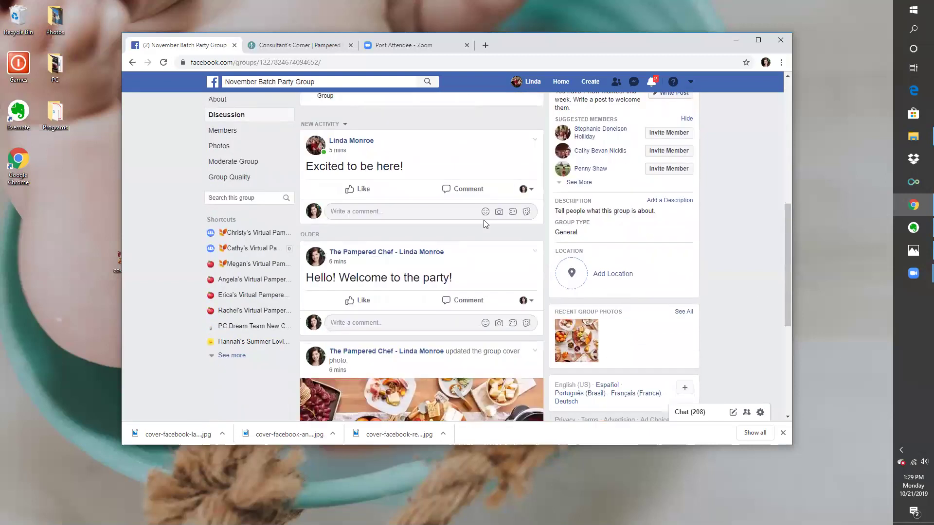
pyautogui.scroll(-5, 484, 224)
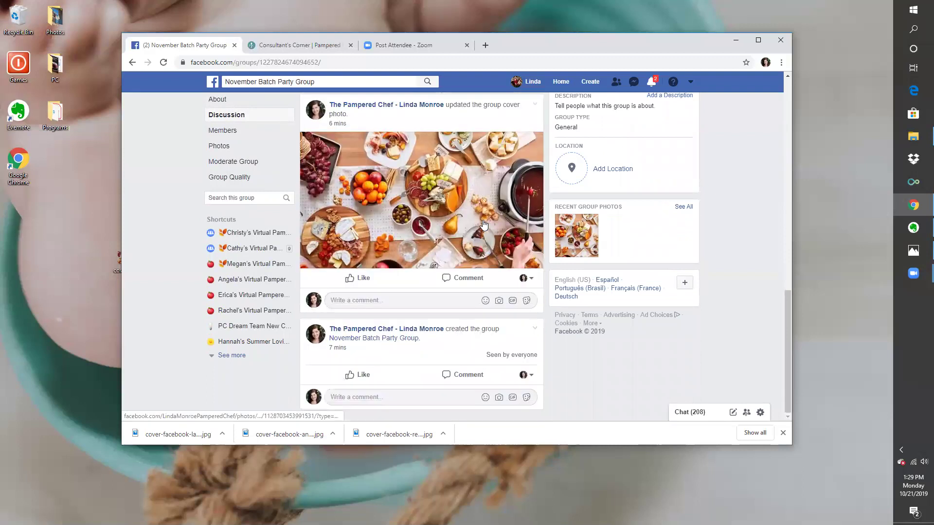
pyautogui.scroll(12, 484, 224)
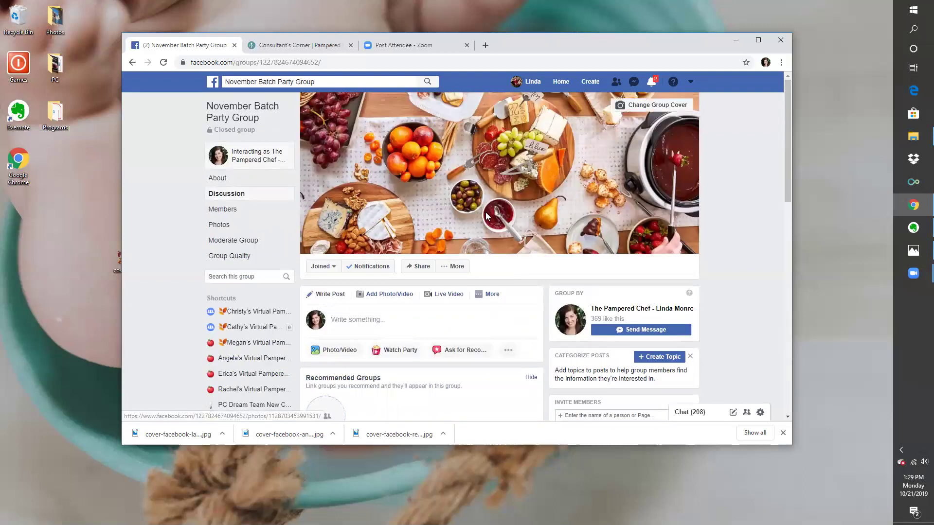